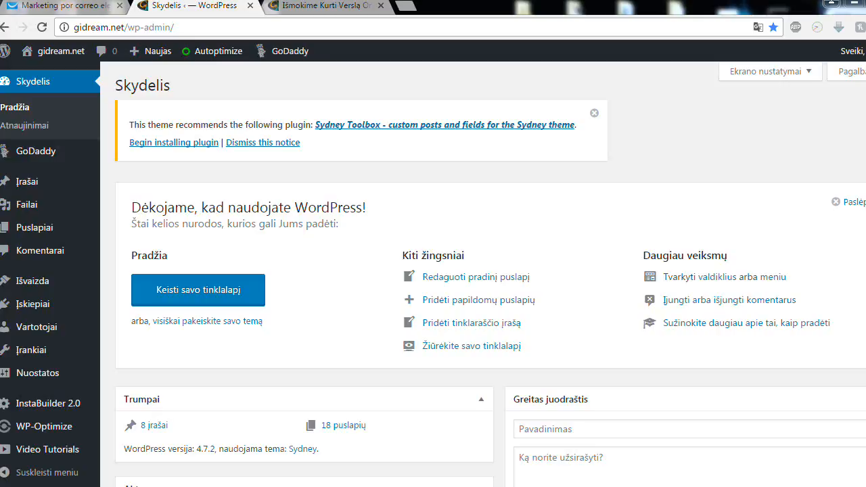
Open the installed plugins list and look through the plugins already on the site.
mouse_move(20, 310)
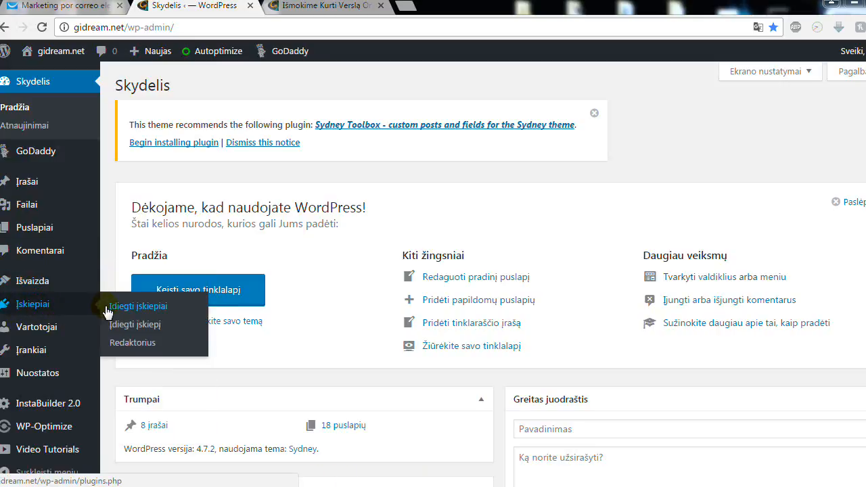
left_click(136, 310)
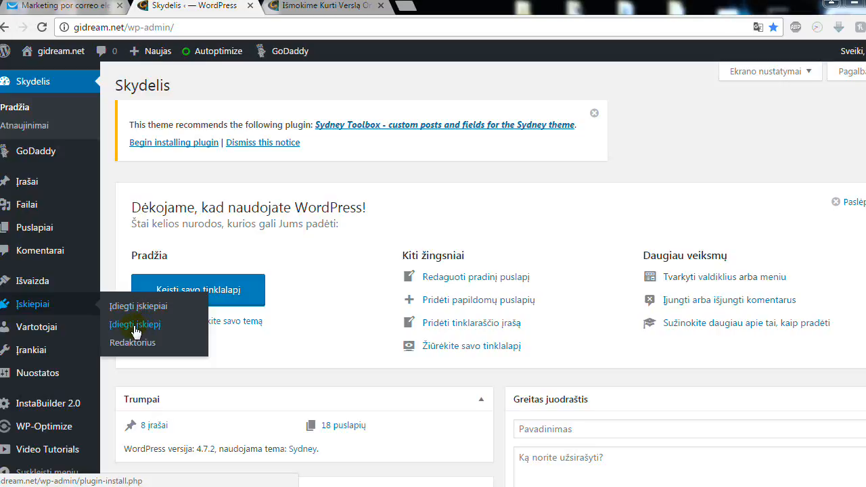
left_click(334, 315)
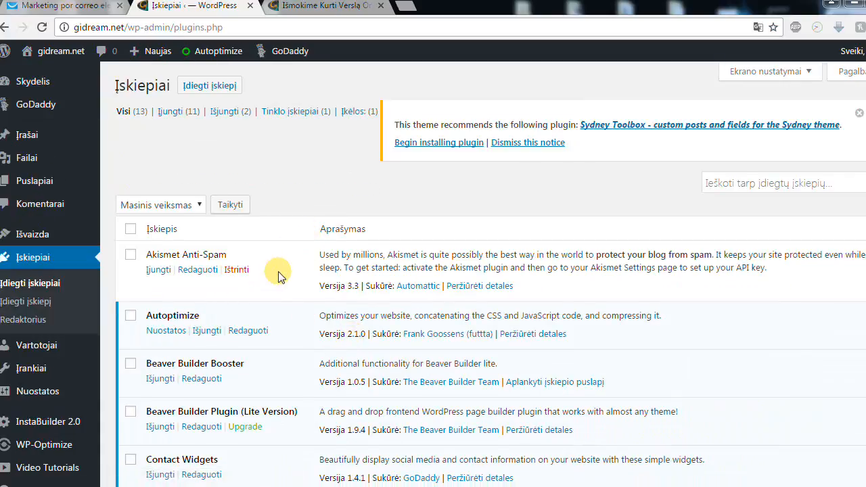
scroll(281, 271, "down", 5)
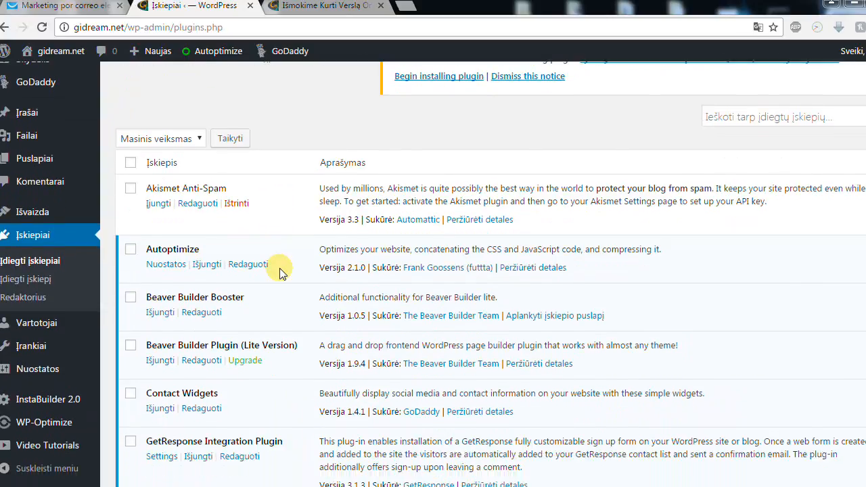
scroll(280, 270, "down", 3)
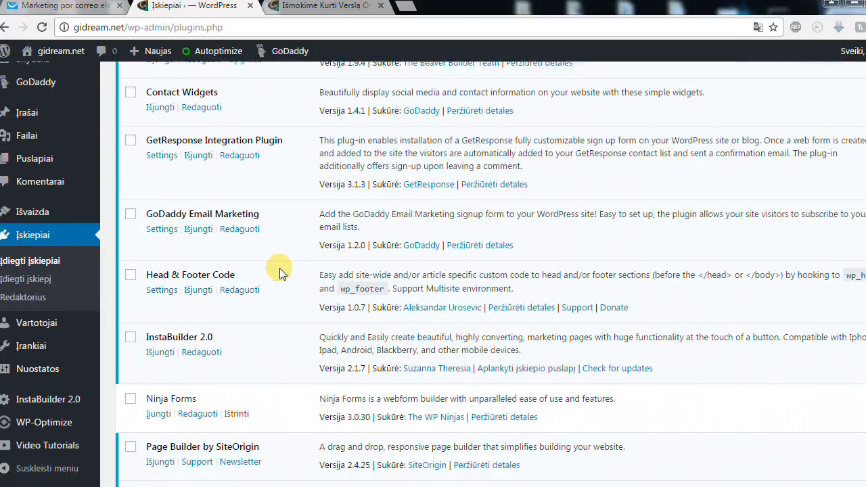
scroll(280, 271, "up", 4)
scroll(280, 271, "up", 4)
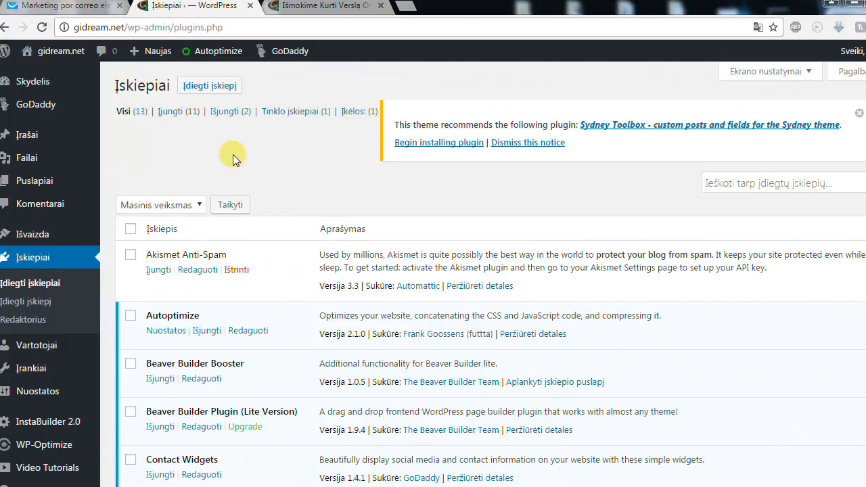
Go to the page for adding new plugins and search by keyword for "Magic action box".
left_click(220, 89)
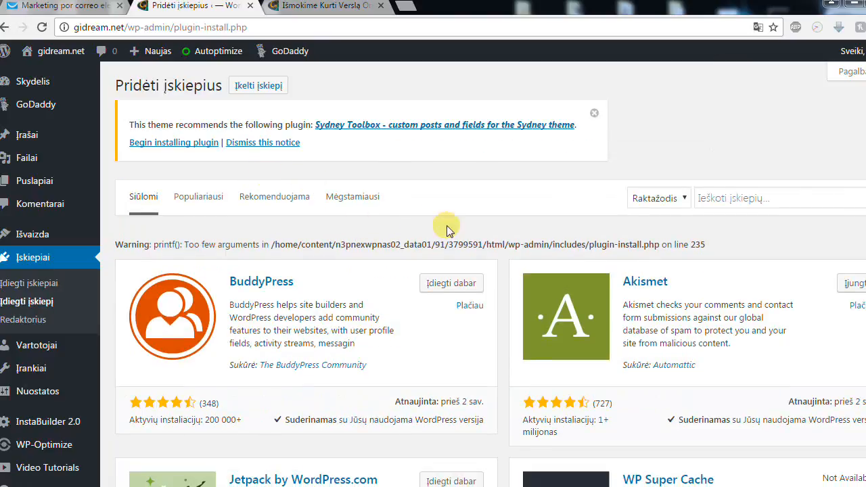
left_click(721, 197)
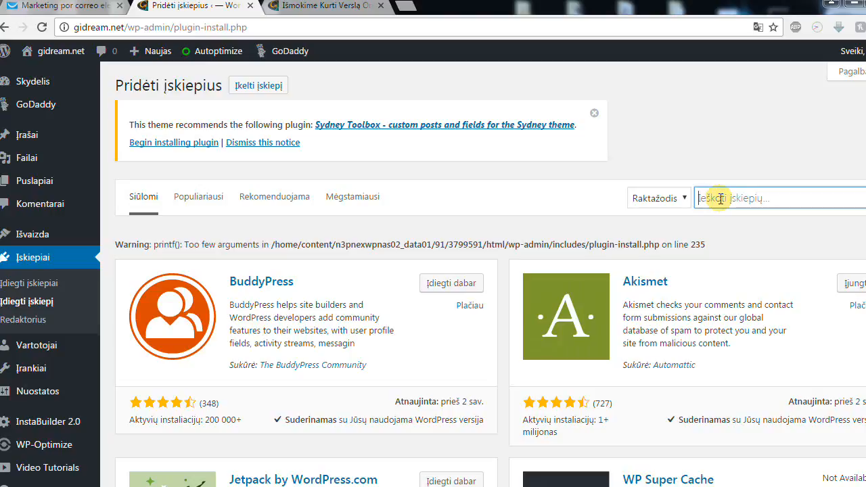
type("M")
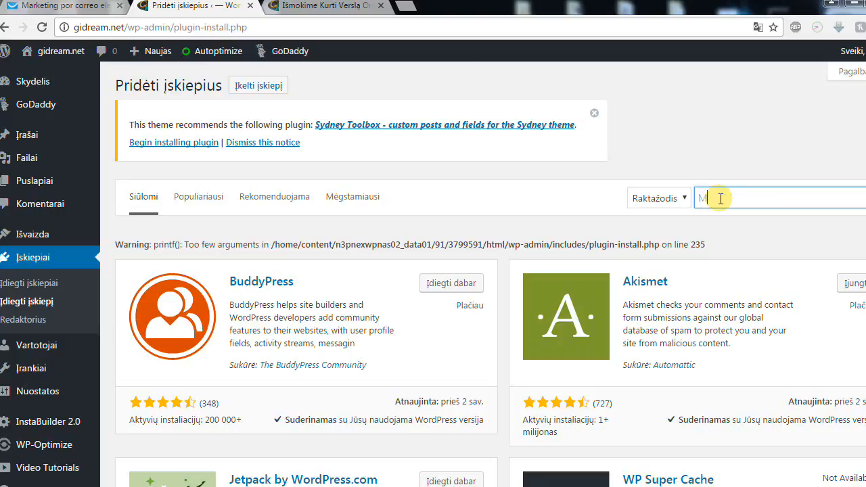
type("a")
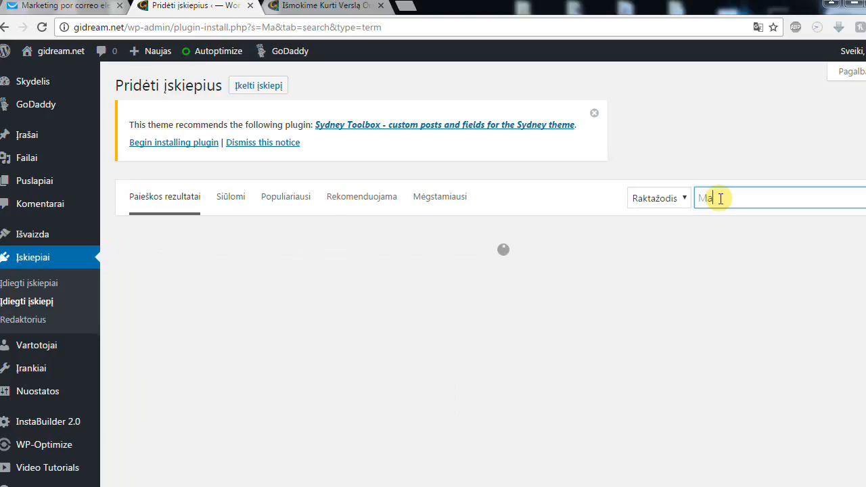
type("gic")
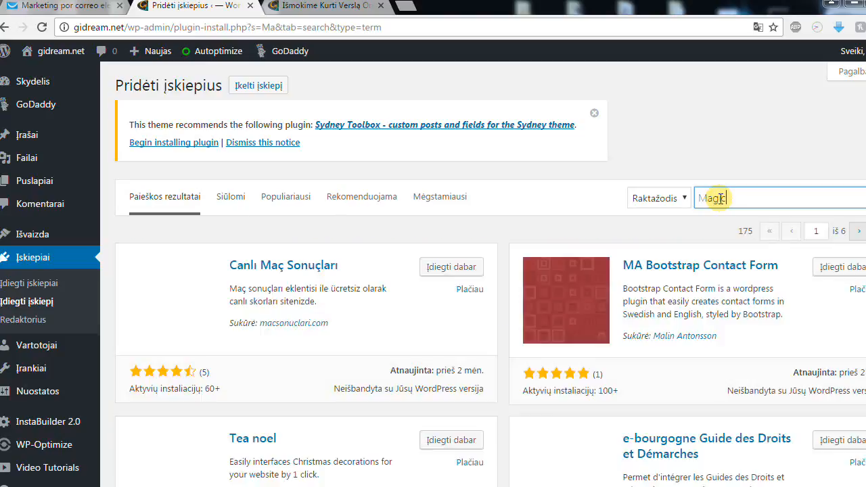
type(" a")
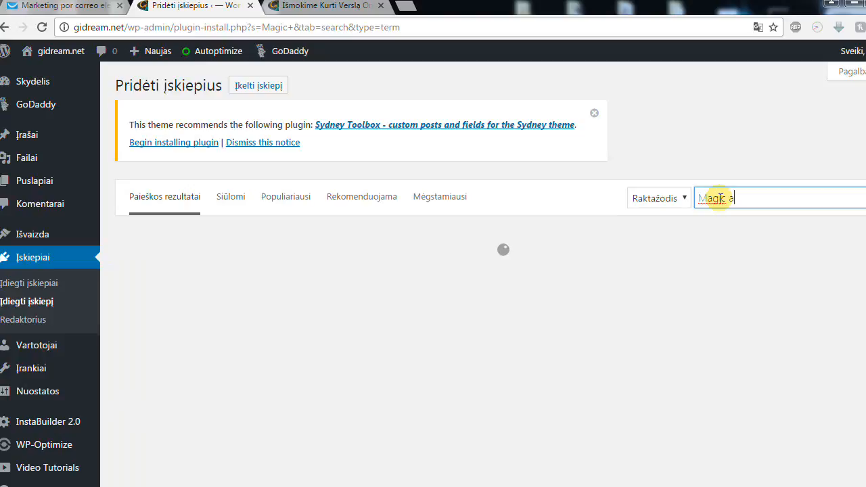
type("ction")
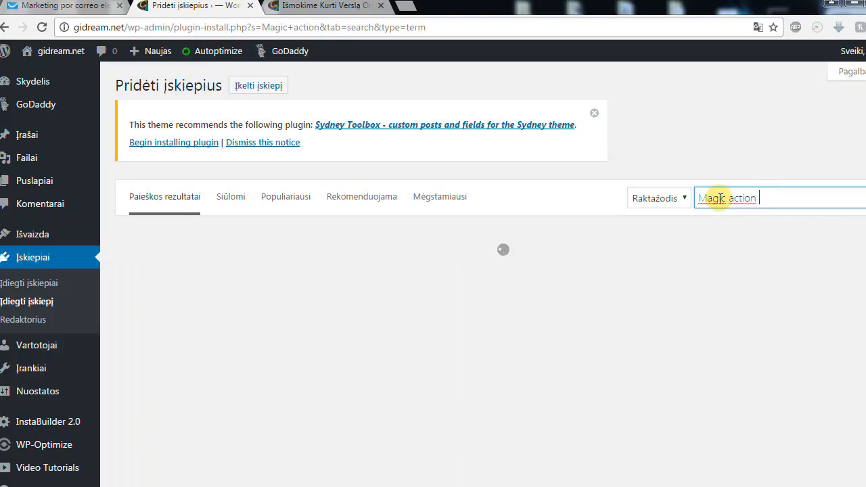
type(" box")
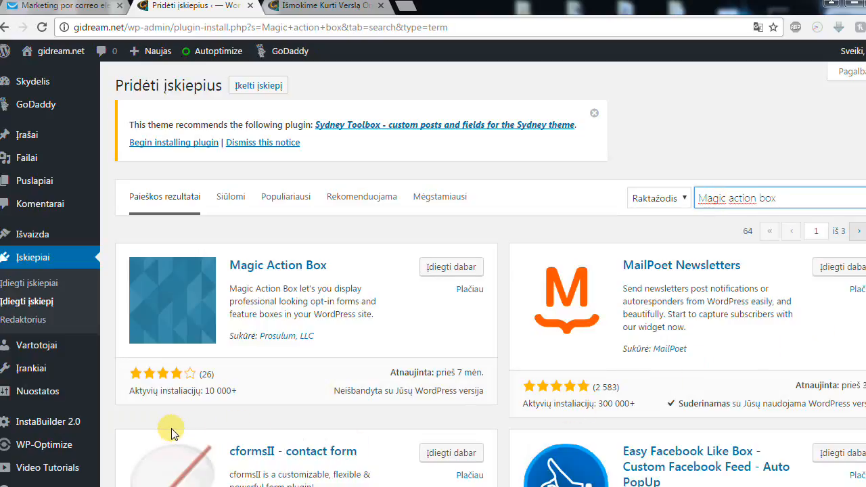
Install the Magic Action Box plugin by Prosulum, LLC and activate it.
scroll(291, 338, "down", 1)
left_click(429, 201)
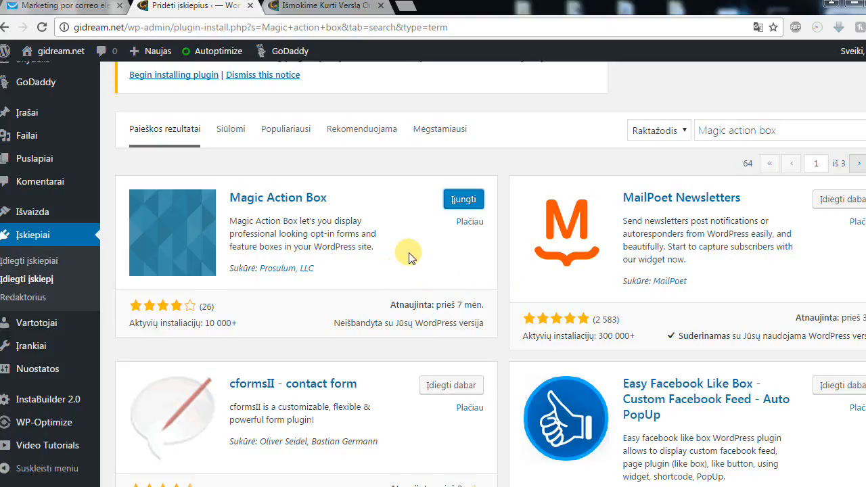
left_click(460, 200)
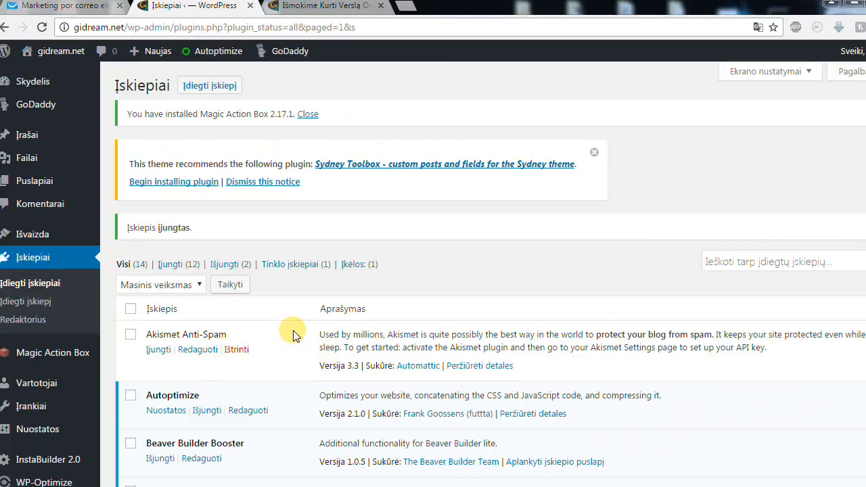
Open the Magic Action Box dashboard and examine its getting-started links and built-in email service integrations.
scroll(304, 315, "down", 1)
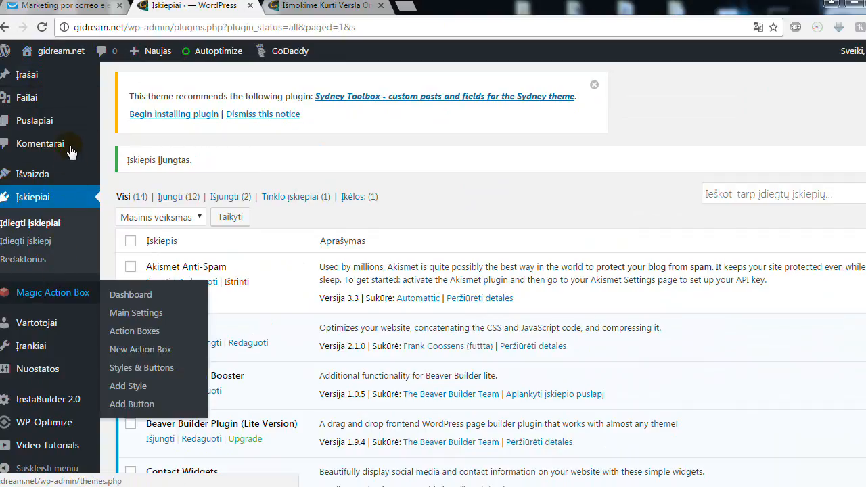
mouse_move(68, 102)
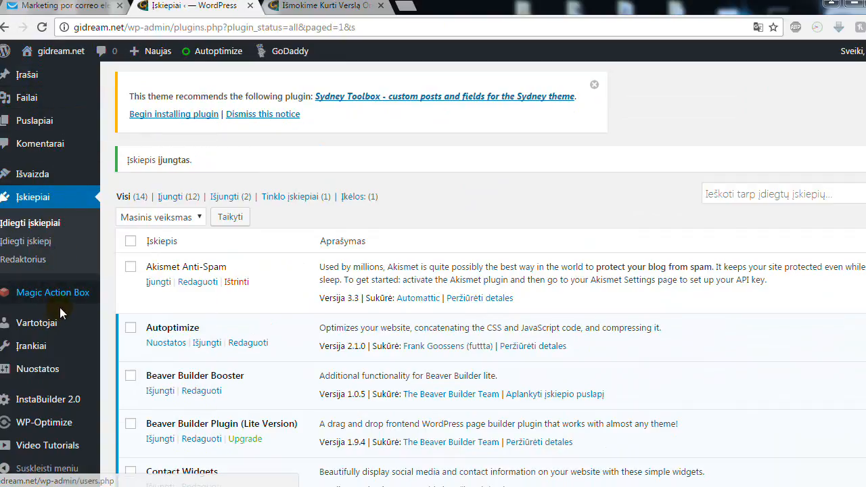
mouse_move(22, 304)
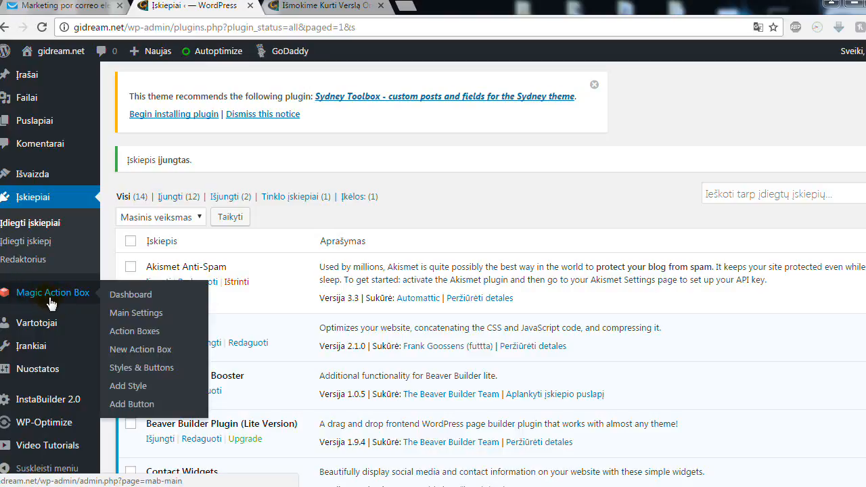
left_click(126, 301)
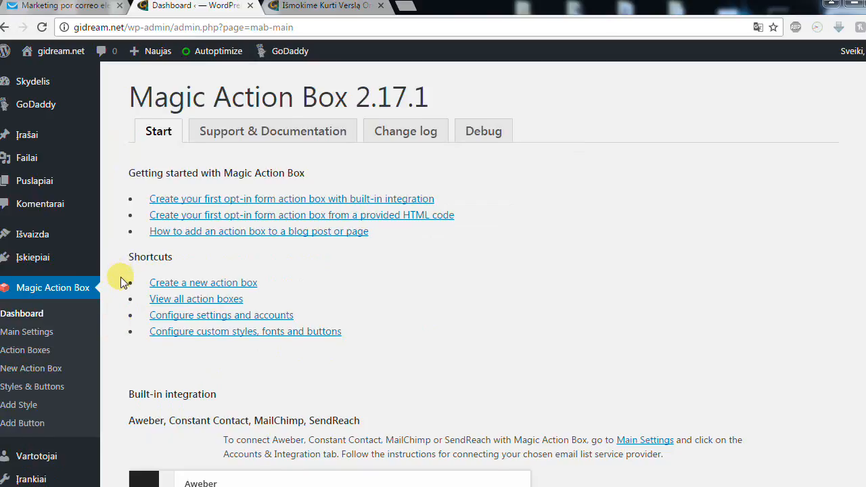
scroll(119, 275, "down", 1)
scroll(118, 274, "down", 4)
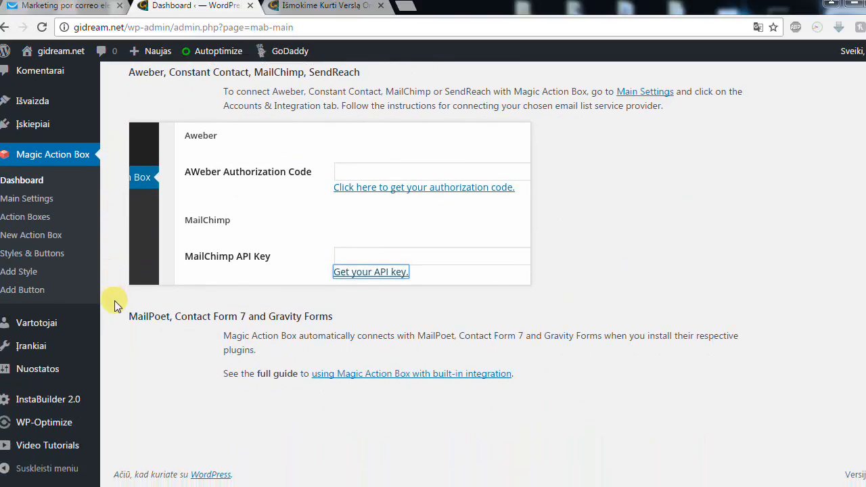
scroll(115, 300, "up", 2)
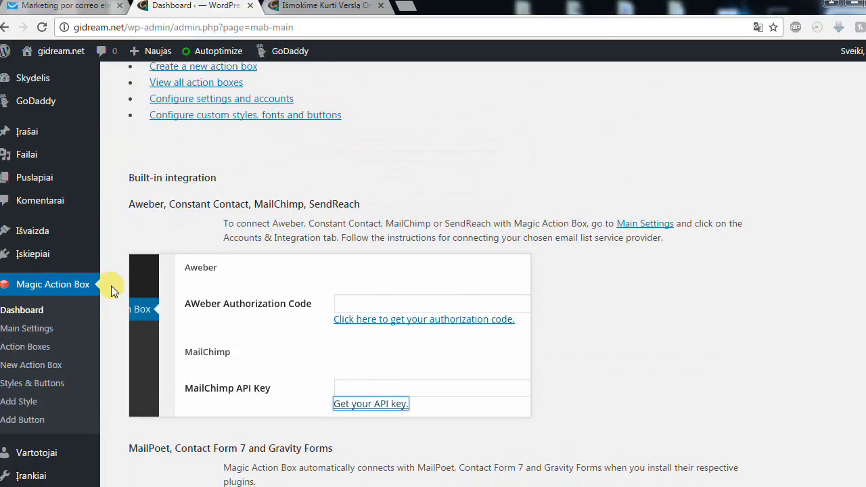
scroll(111, 285, "down", 1)
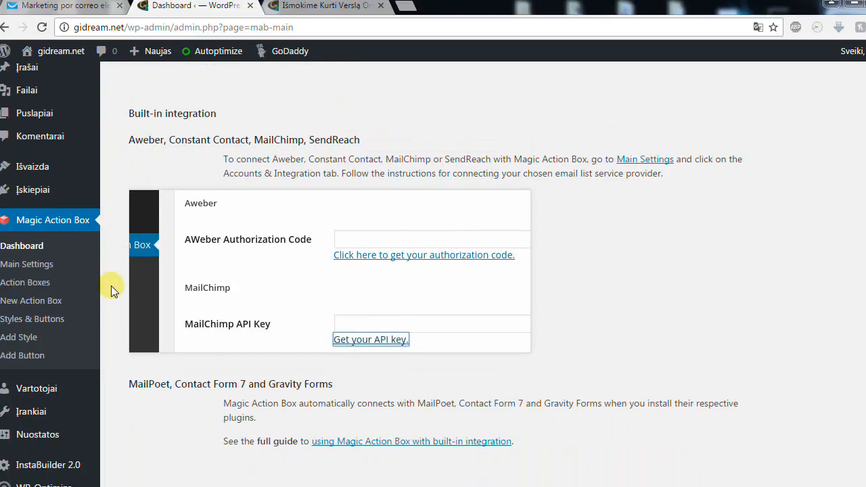
Open the Magic Action Box main settings and review the General options.
left_click(8, 269)
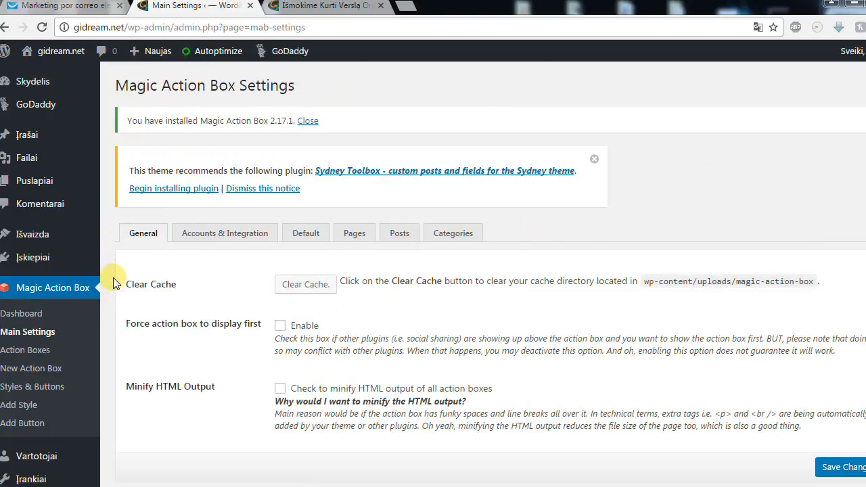
scroll(111, 283, "down", 2)
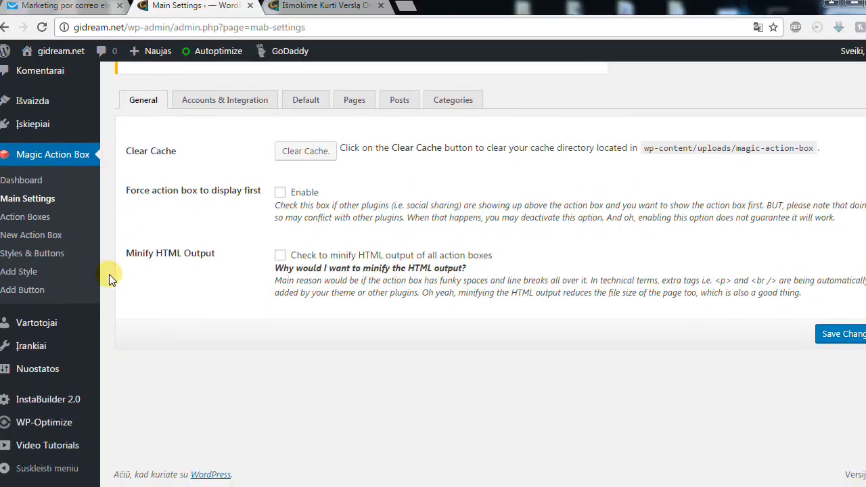
scroll(109, 275, "up", 1)
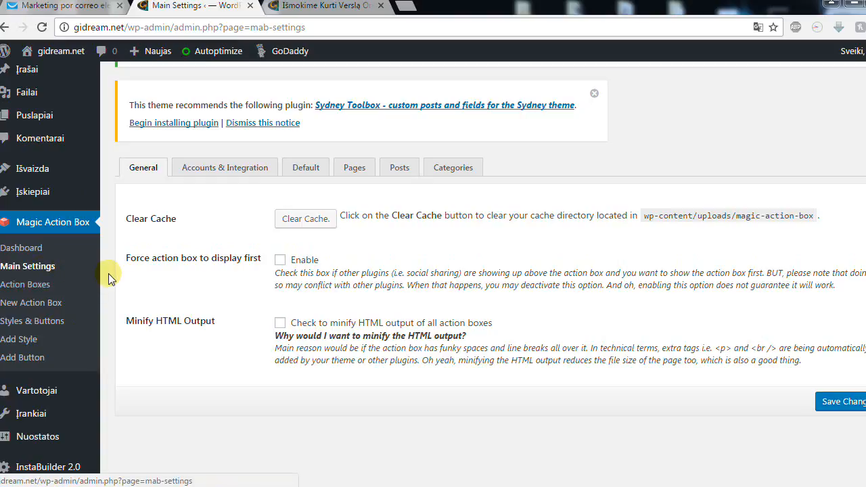
Check the list of action boxes and create a new action box of the Optin Form type.
left_click(19, 287)
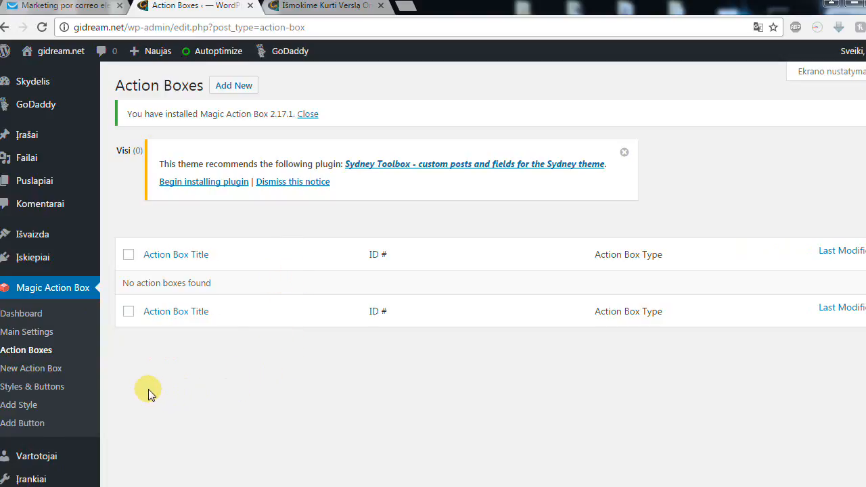
left_click(19, 372)
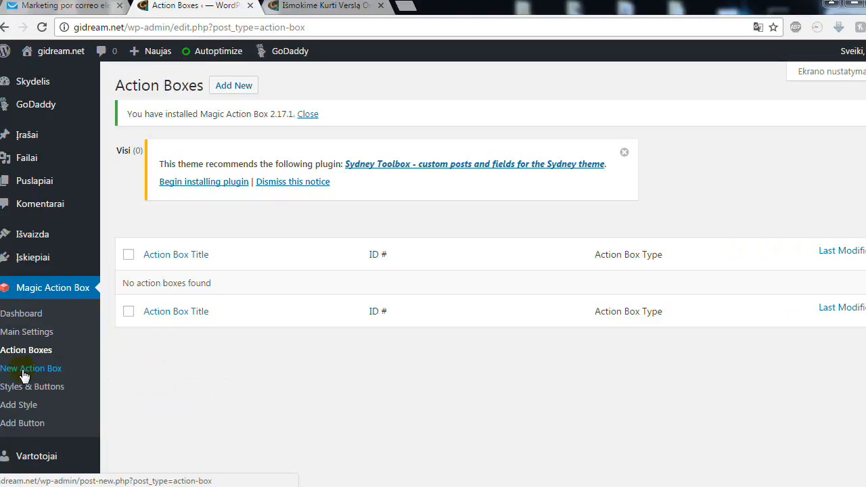
left_click(30, 373)
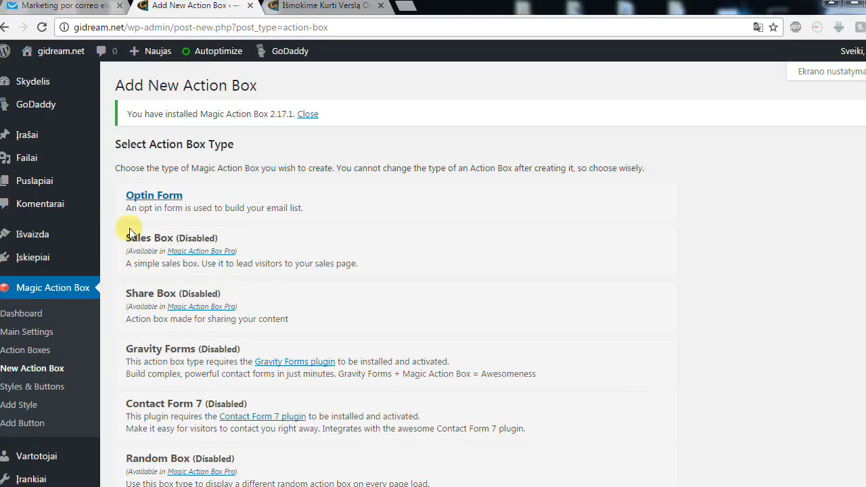
left_click(150, 196)
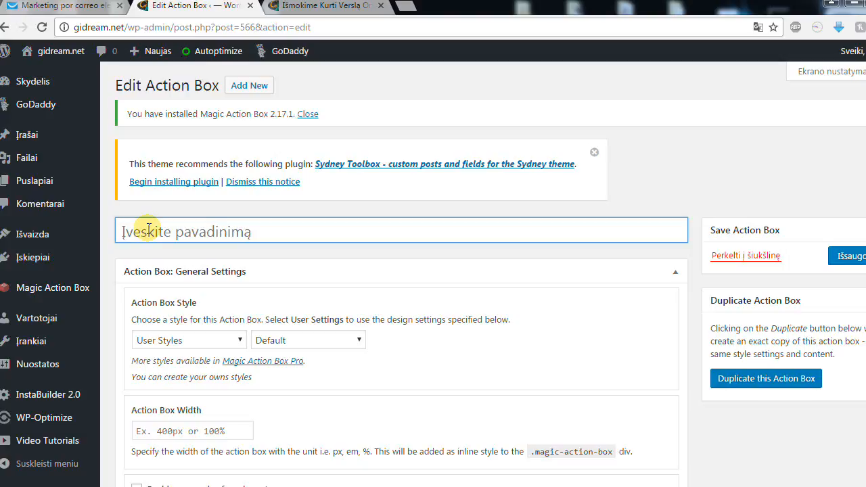
left_click(149, 228)
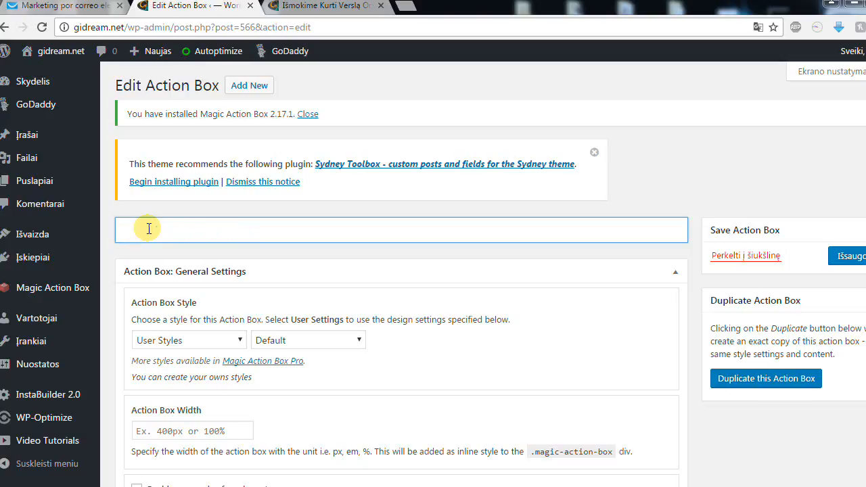
type("So")
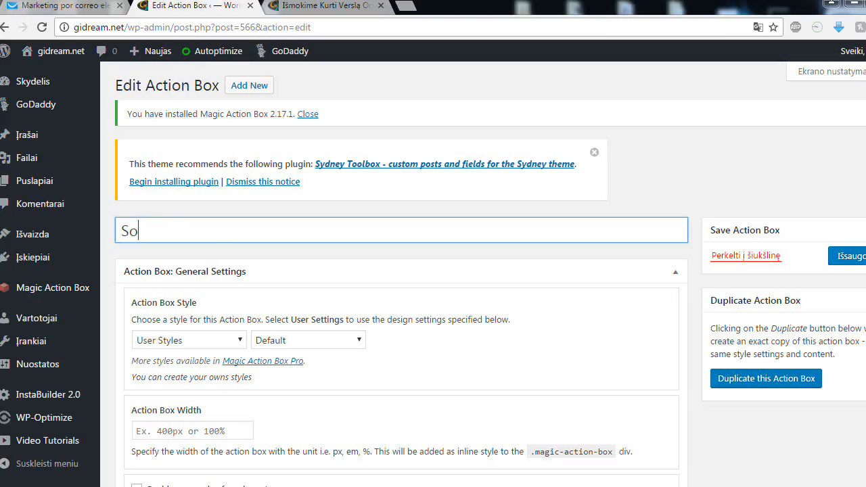
key("BackSpace")
key("BackSpace")
Switch the keyboard input language to Lithuanian and title the action box "Šoninės Juostos Mini Kursas Aistra".
left_click(786, 486)
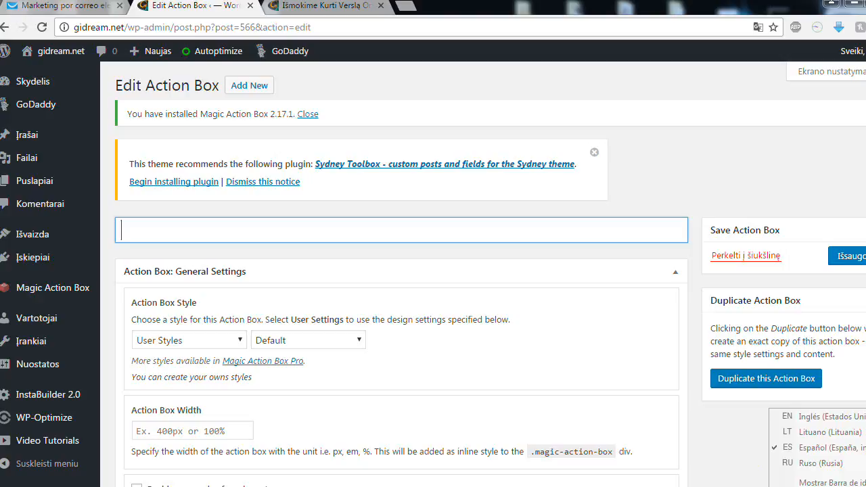
left_click(776, 431)
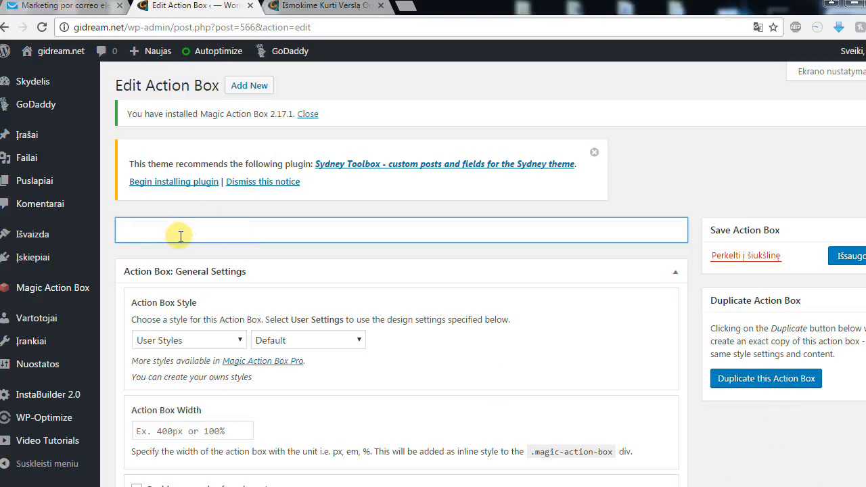
type("Šoninės j")
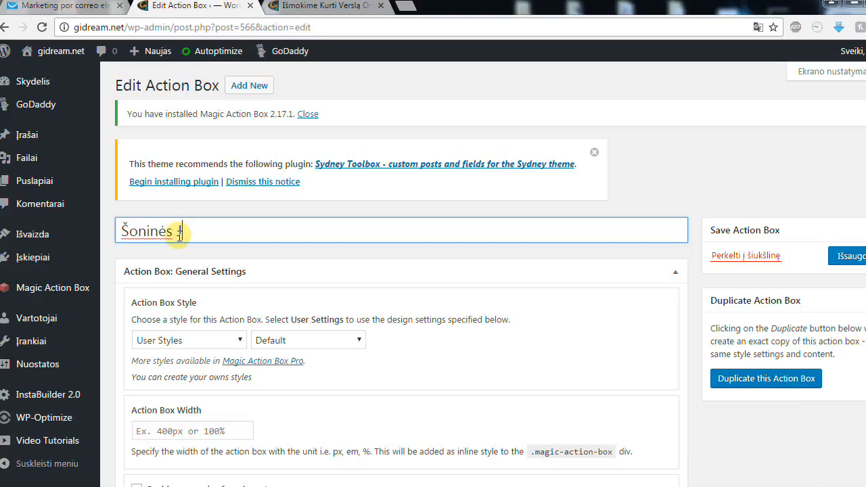
type("uostos Mini")
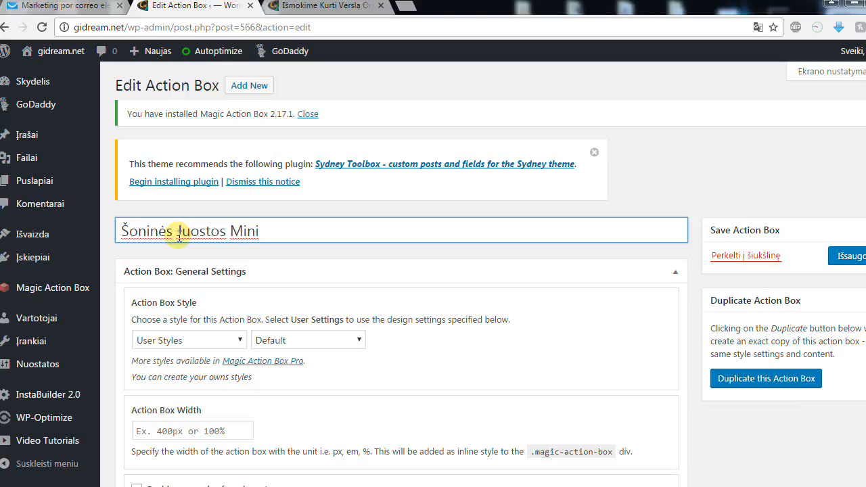
type(" Kursas")
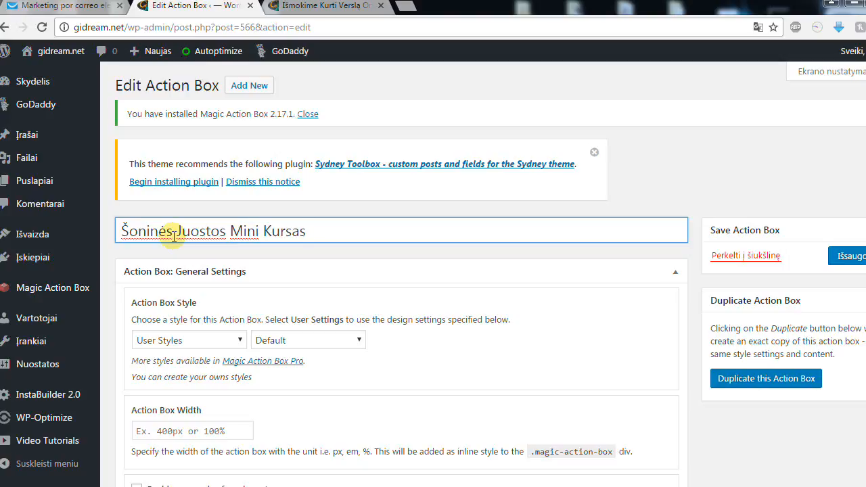
type(" Aistra")
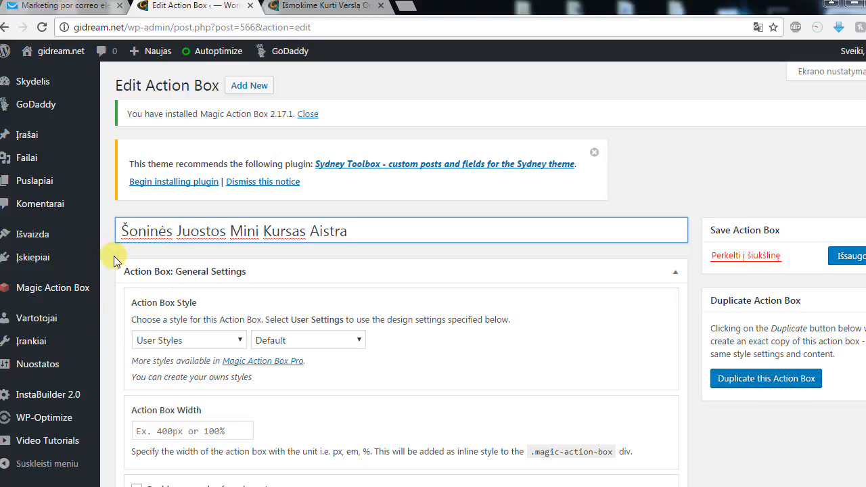
Preview the pre-configured Default, Royalty and Pink action box styles one after another.
scroll(115, 250, "down", 1)
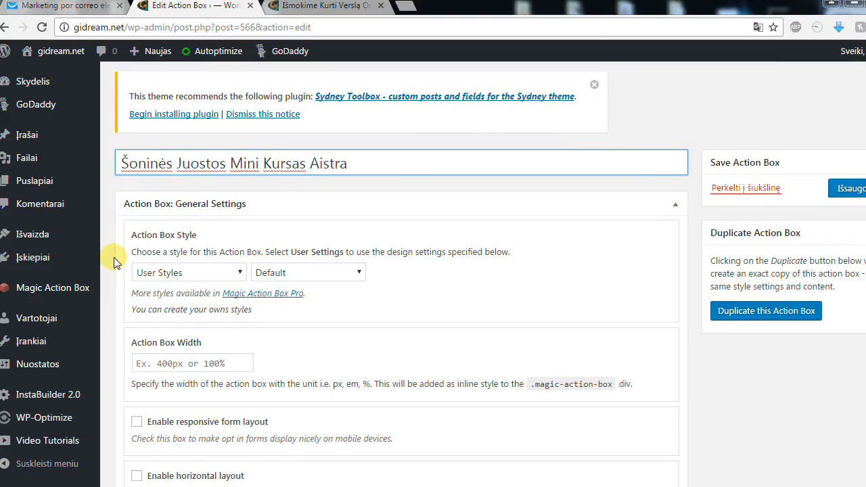
scroll(113, 261, "down", 1)
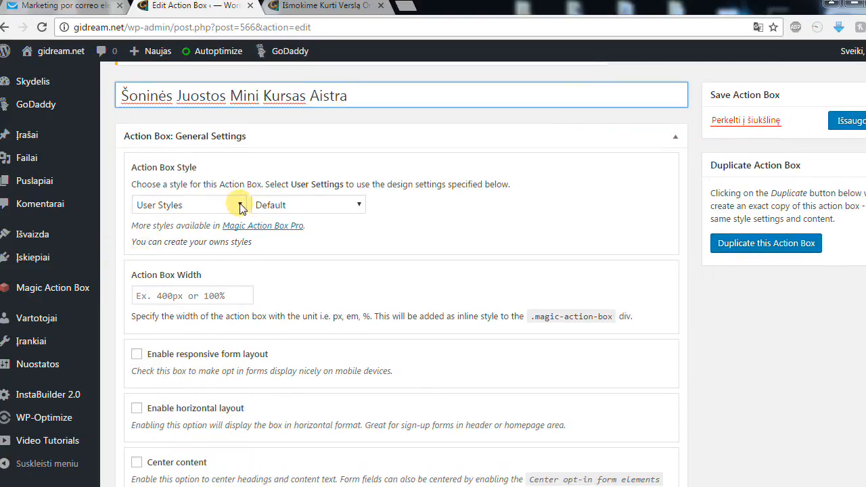
left_click(240, 209)
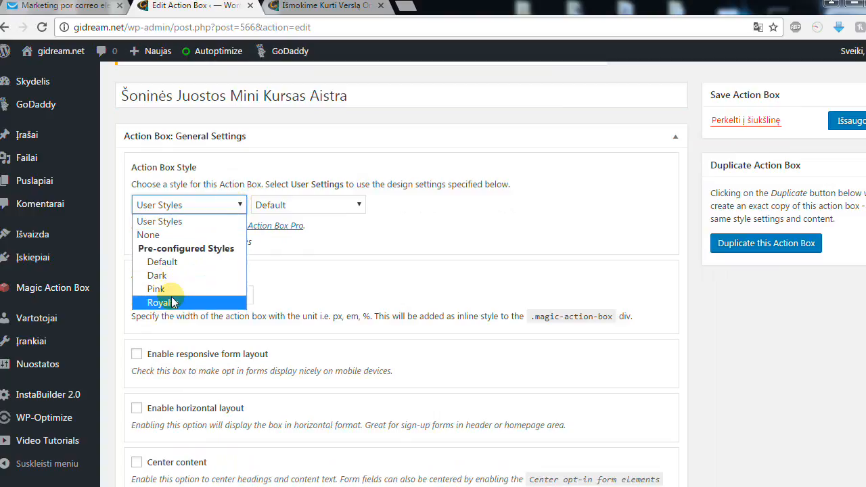
left_click(177, 264)
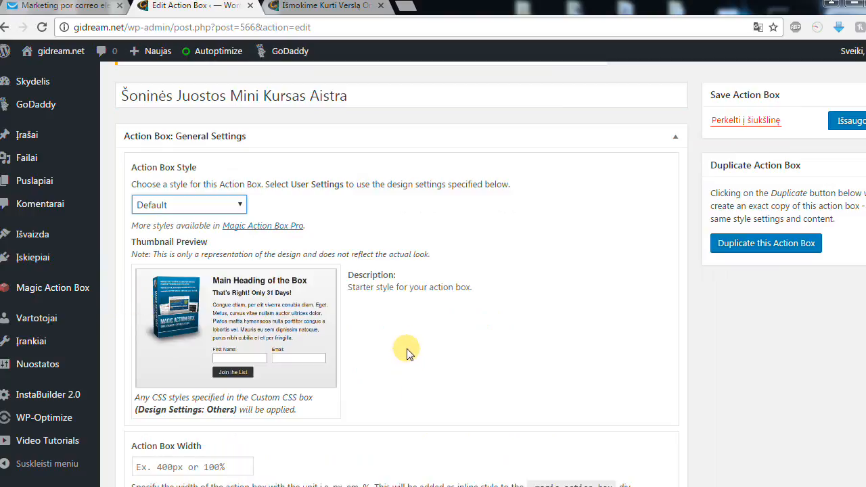
scroll(413, 340, "down", 1)
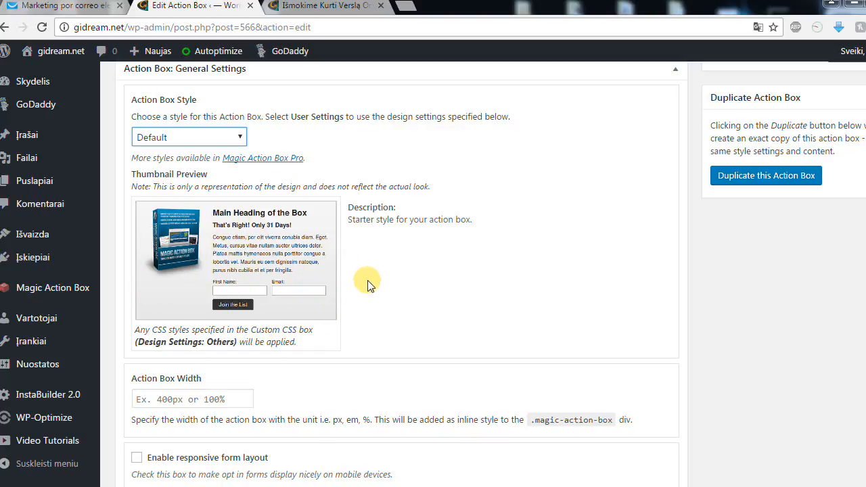
left_click(239, 136)
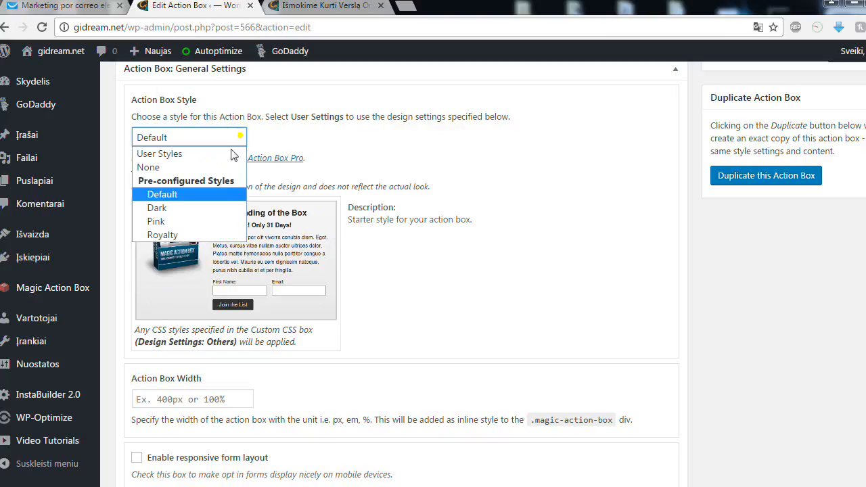
left_click(182, 235)
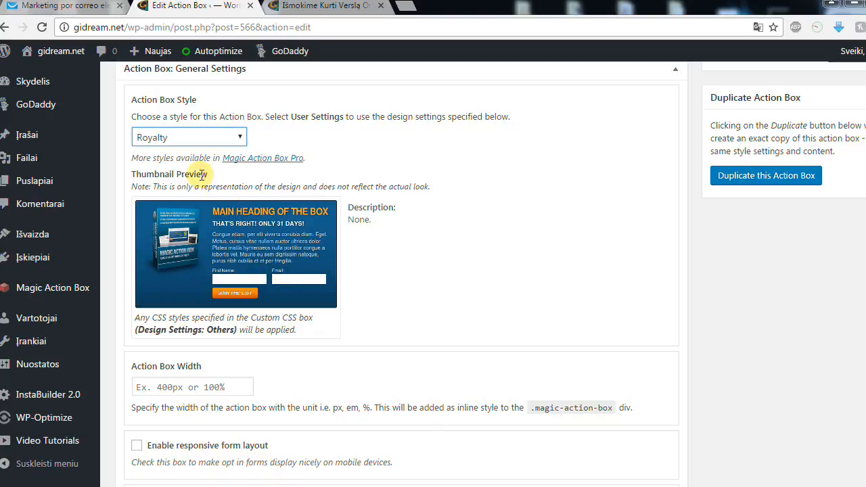
left_click(240, 137)
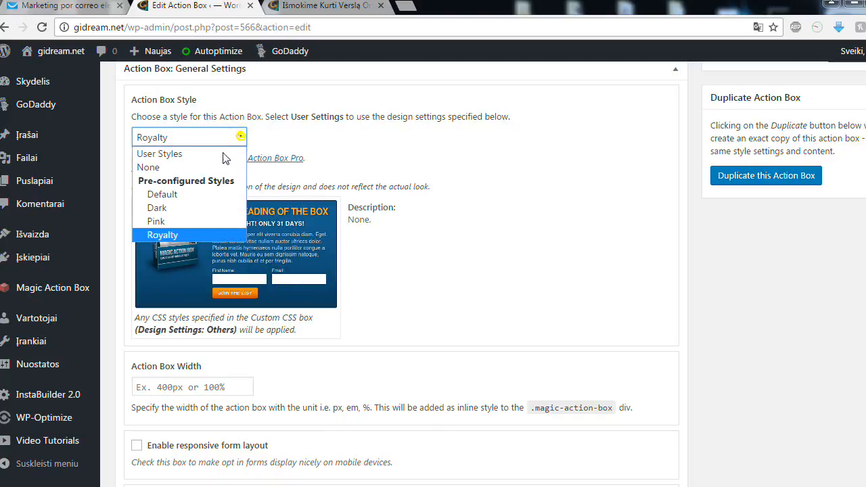
left_click(172, 221)
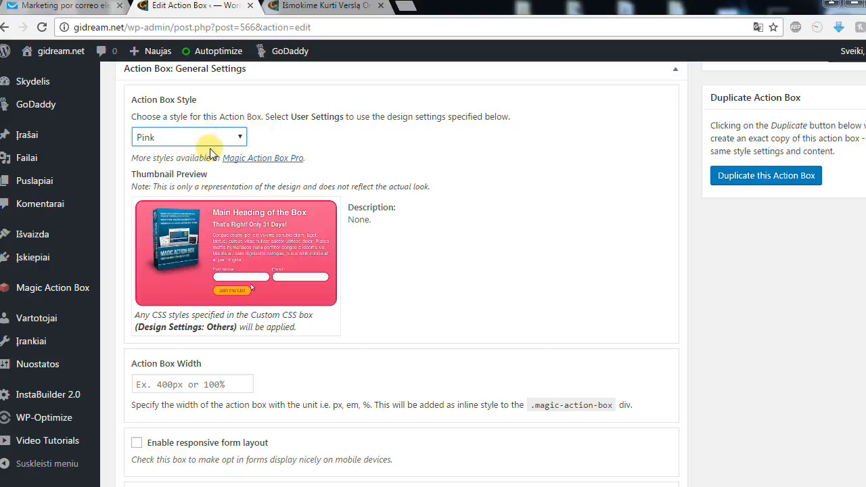
Set the action box style to the pre-configured Dark style.
left_click(239, 138)
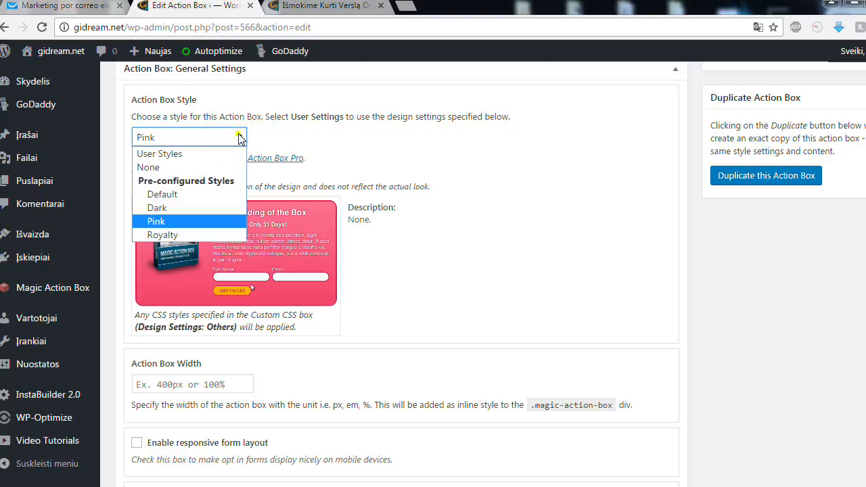
left_click(174, 207)
left_click(516, 291)
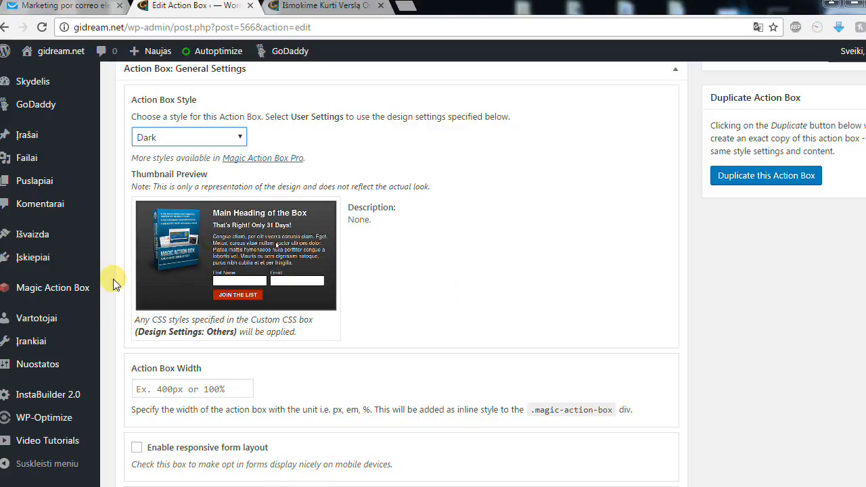
Enable the responsive form layout and centered content in the action box's general settings.
scroll(504, 270, "down", 2)
scroll(501, 269, "down", 4)
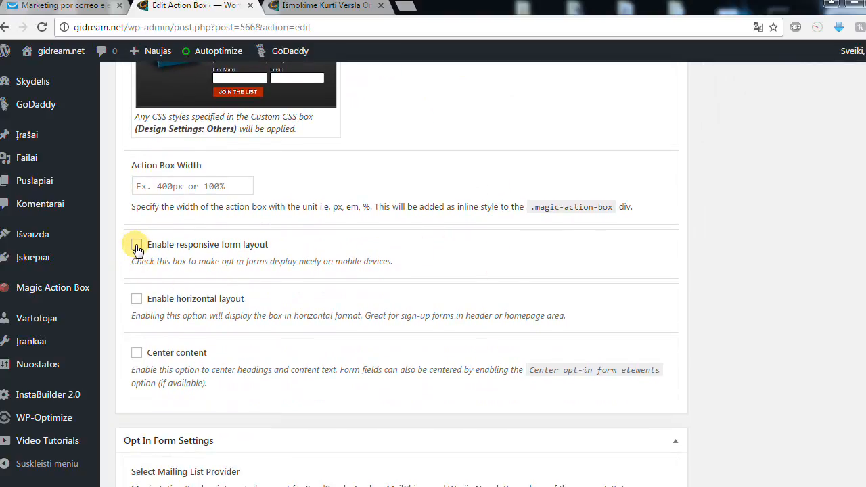
left_click(137, 248)
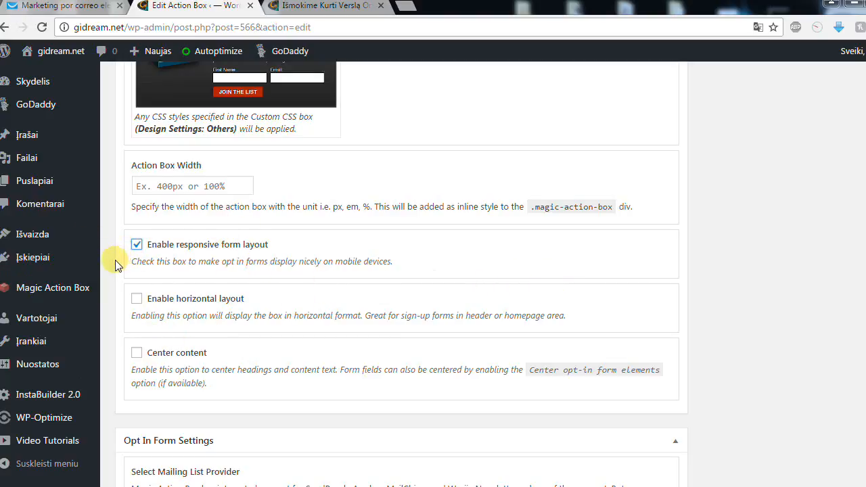
scroll(114, 263, "down", 1)
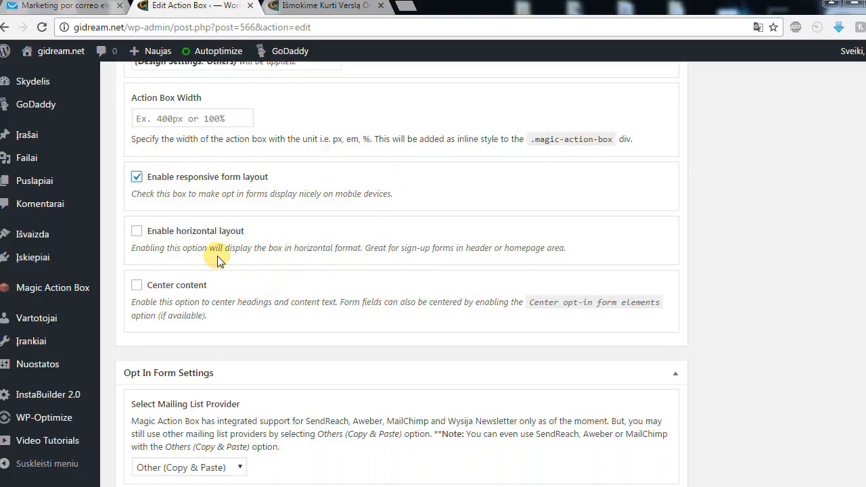
scroll(218, 262, "down", 1)
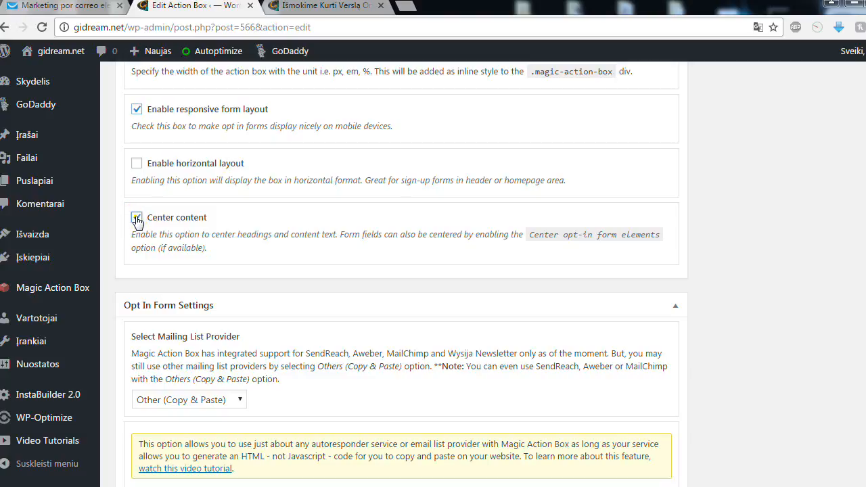
left_click(137, 218)
Review the action box's opt-in form settings and switch to the GetResponse page with the plain HTML form code.
scroll(293, 271, "down", 2)
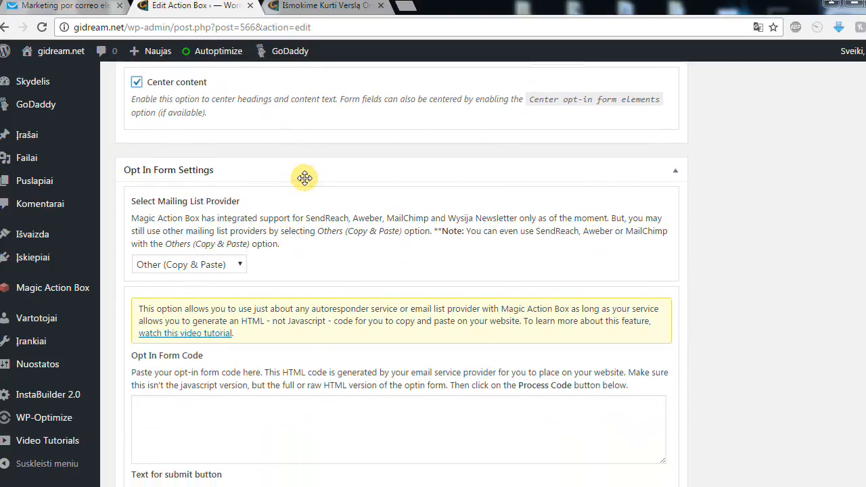
scroll(721, 264, "down", 2)
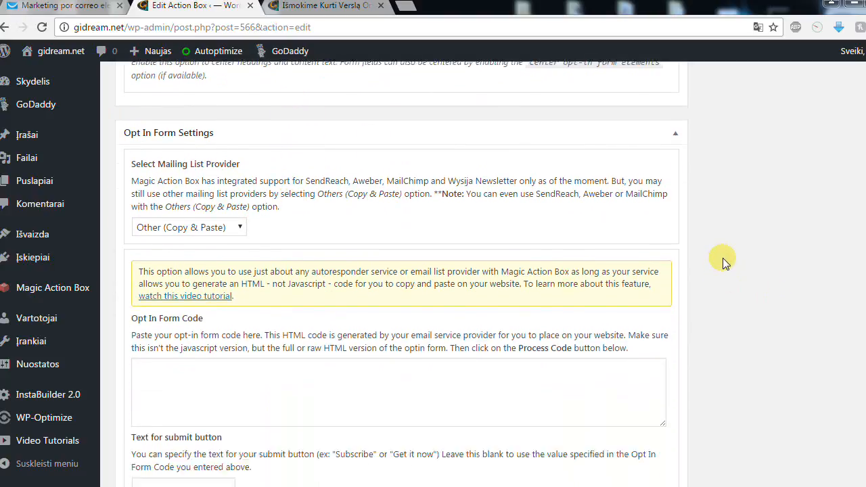
scroll(727, 261, "down", 1)
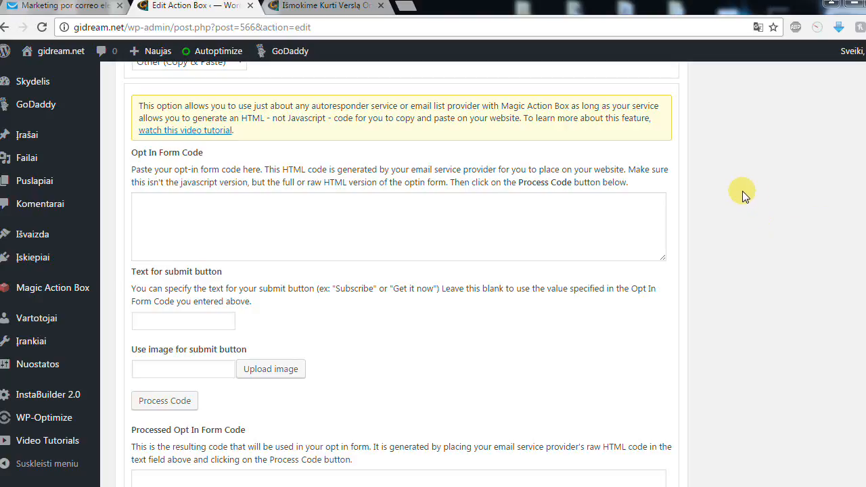
left_click(39, 7)
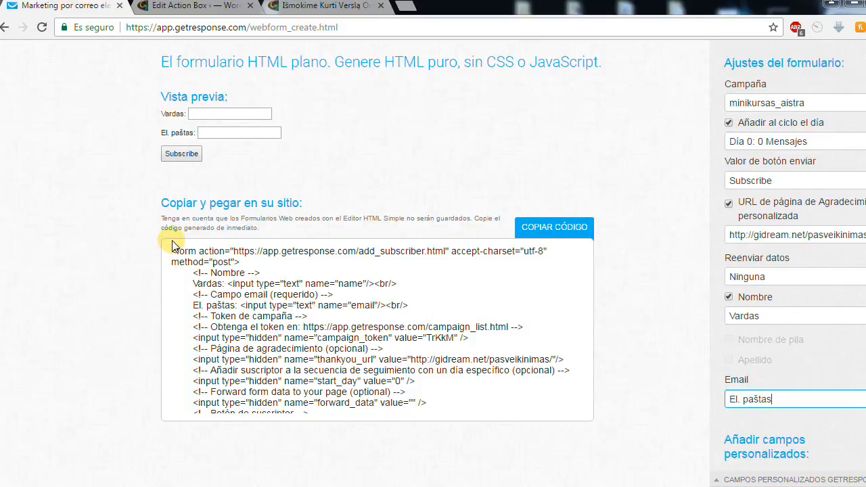
left_click_drag(170, 251, 247, 410)
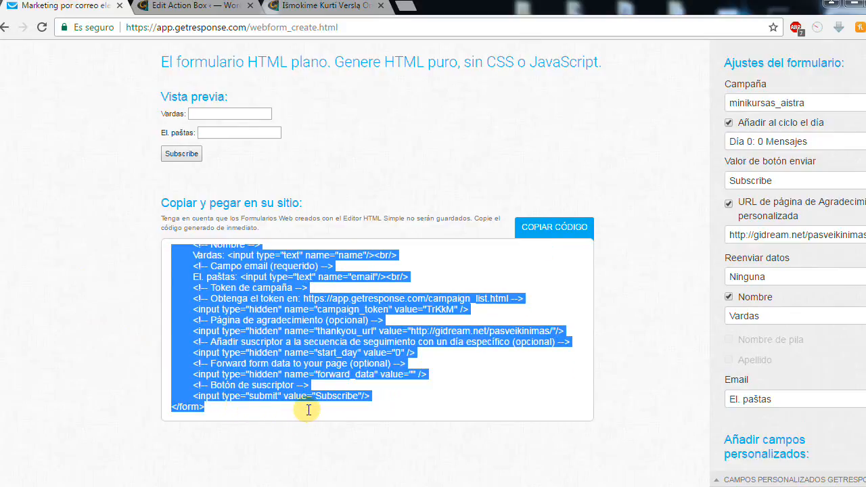
left_click(328, 412)
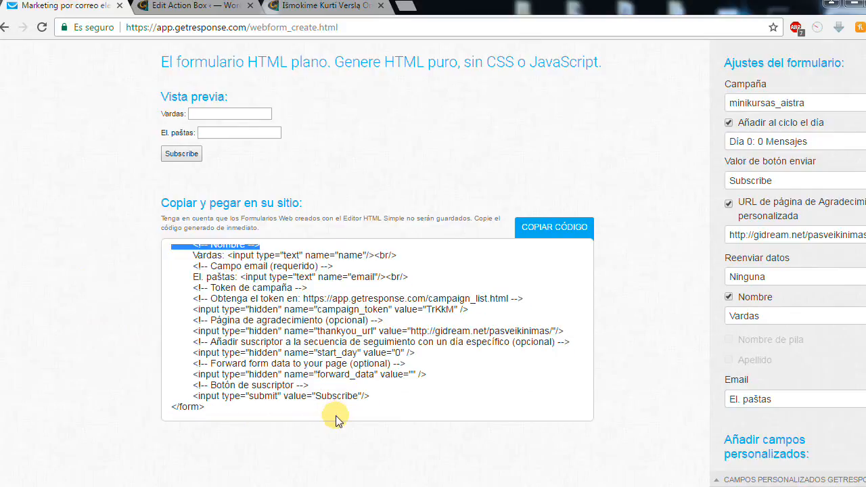
left_click(87, 340)
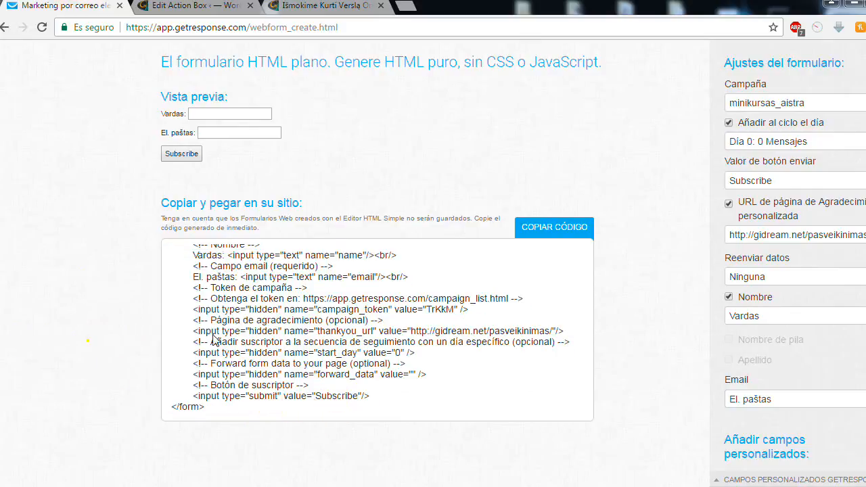
scroll(243, 335, "up", 10)
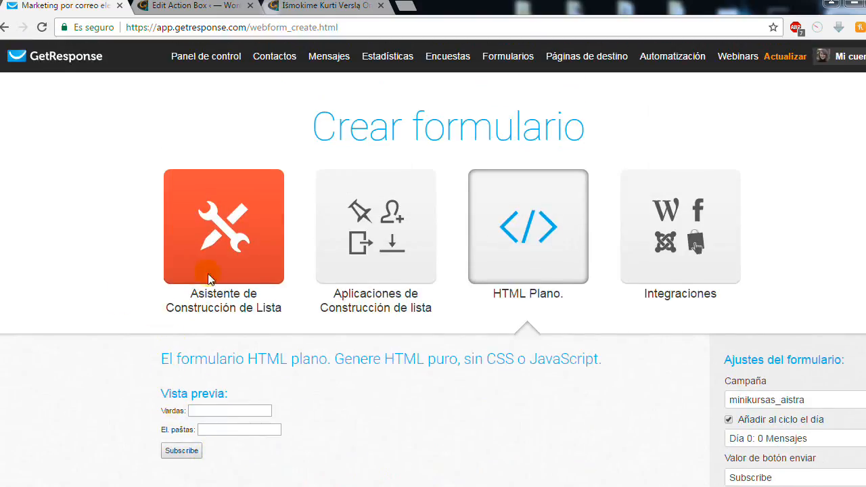
scroll(697, 247, "down", 5)
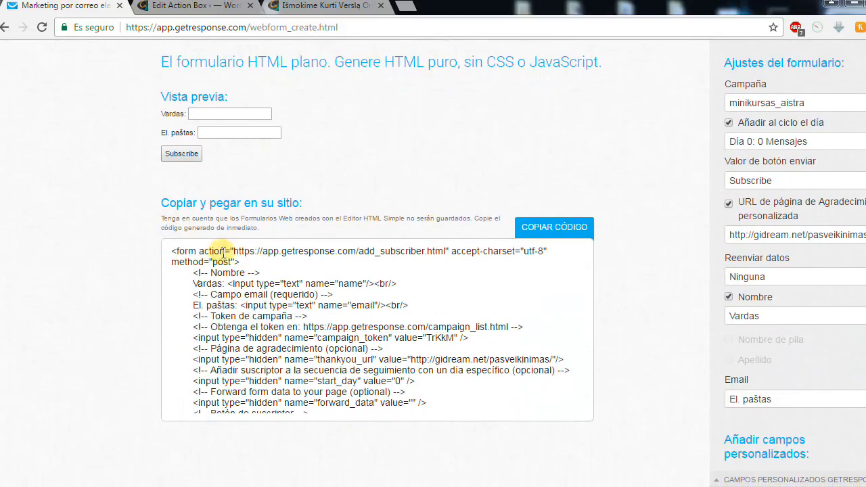
Copy the complete plain HTML form code from GetResponse and paste it into the WordPress action box's Opt In Form Code.
left_click_drag(179, 263, 441, 411)
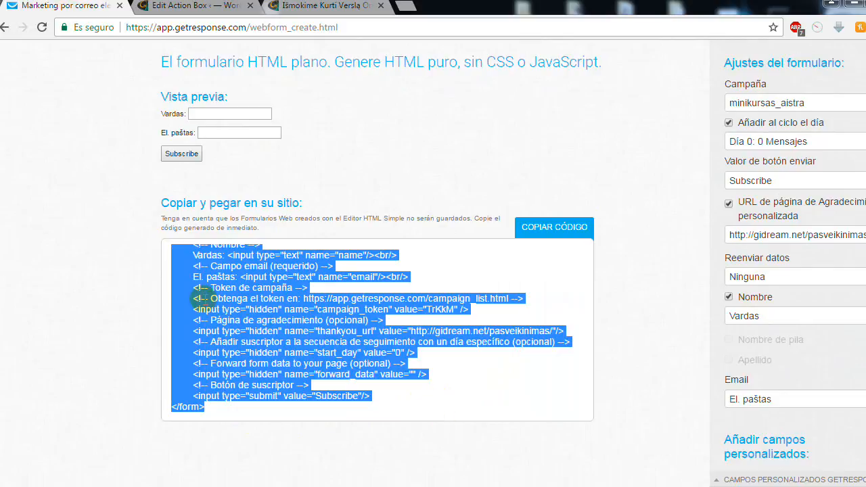
right_click(191, 310)
left_click(204, 315)
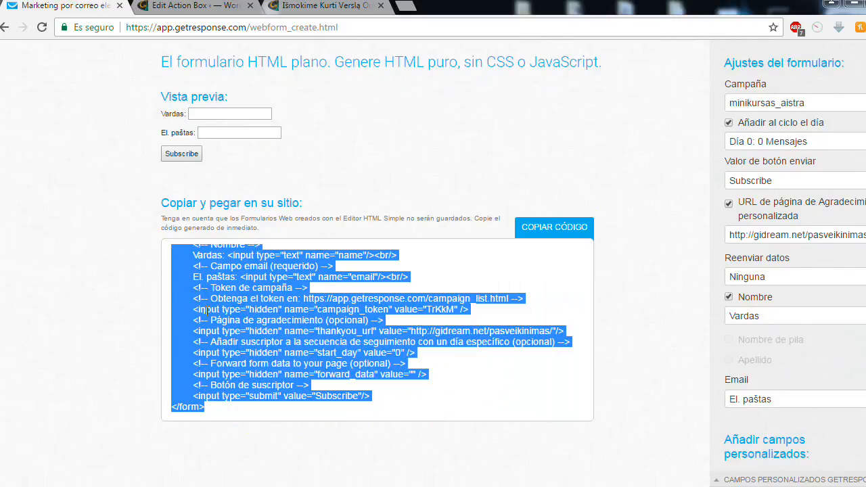
left_click(217, 7)
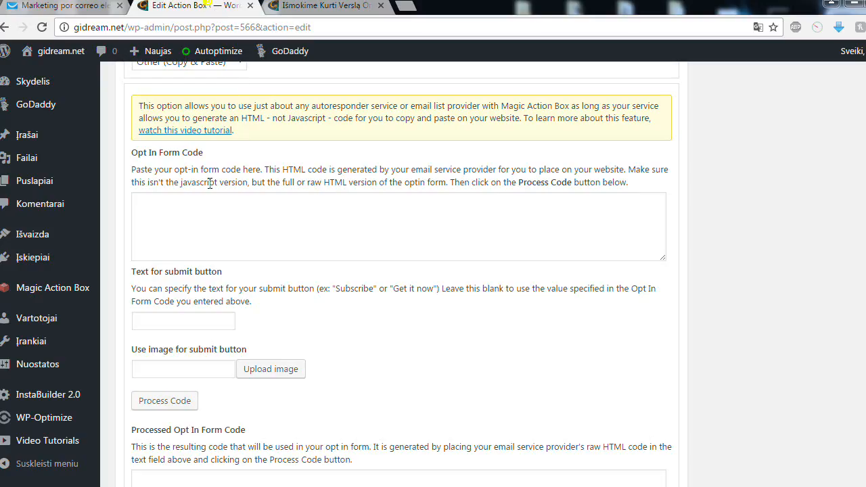
right_click(144, 202)
left_click(183, 286)
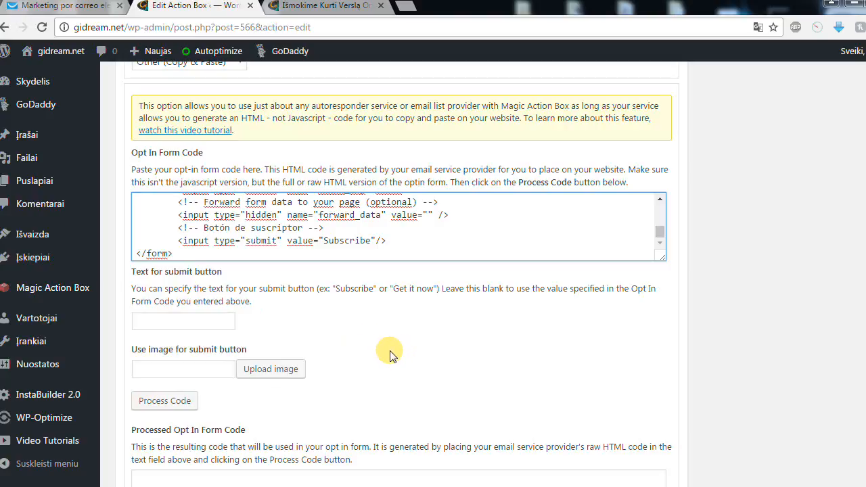
scroll(766, 293, "down", 1)
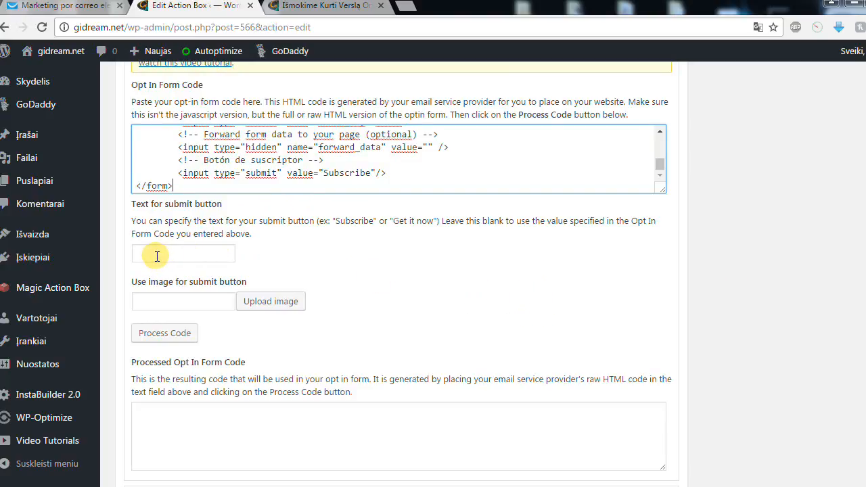
Enter "UŽSISAKYTI!" as the text for the submit button, switching the keyboard input language to Lithuanian.
left_click(244, 181)
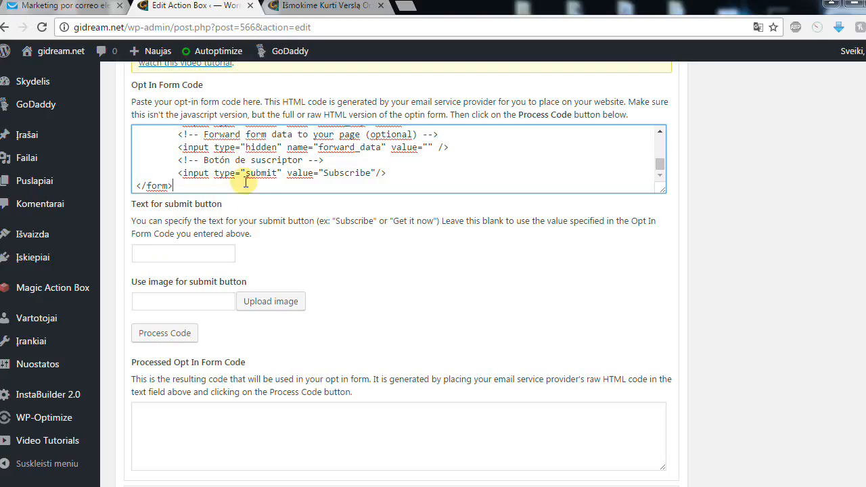
left_click(160, 253)
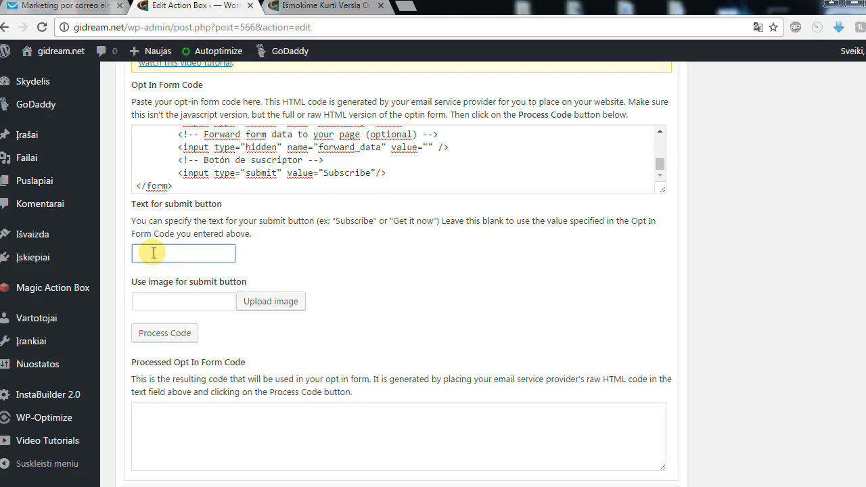
scroll(350, 187, "up", 3)
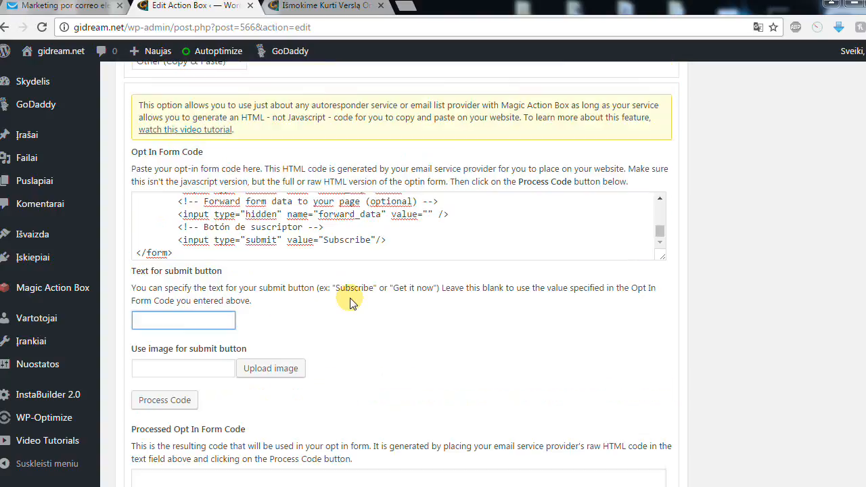
scroll(350, 300, "up", 6)
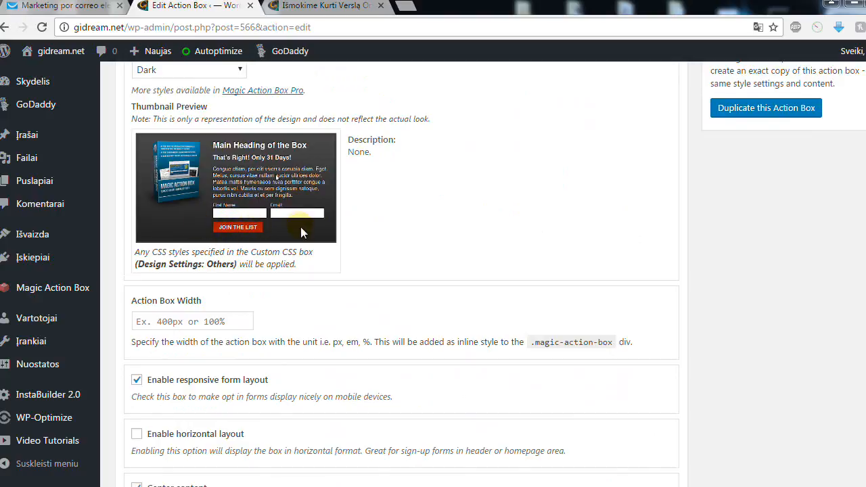
scroll(332, 238, "down", 2)
scroll(332, 238, "down", 6)
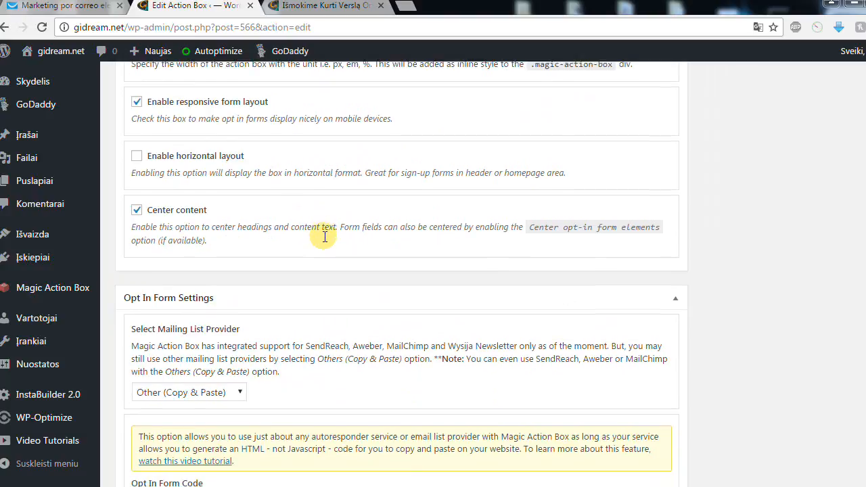
scroll(321, 235, "down", 2)
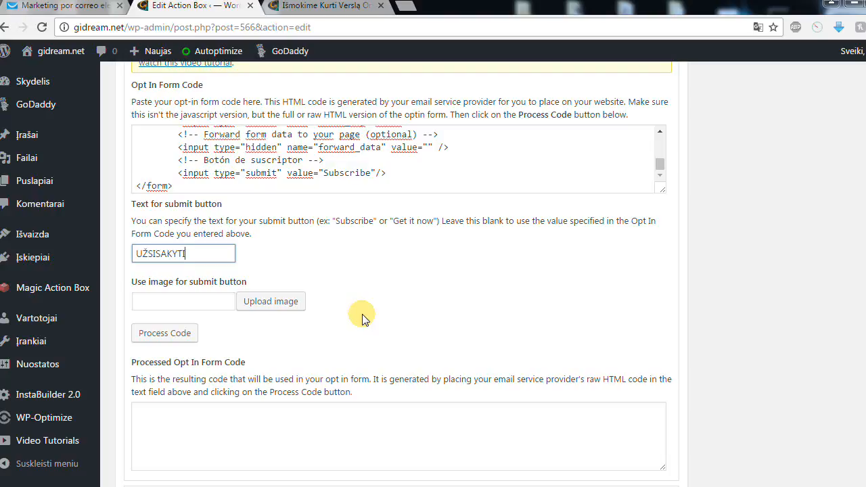
type("!")
left_click(784, 486)
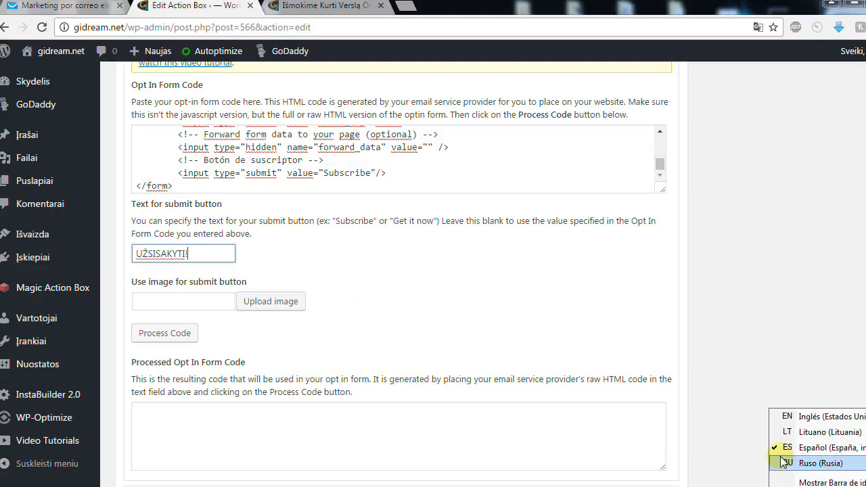
left_click(783, 431)
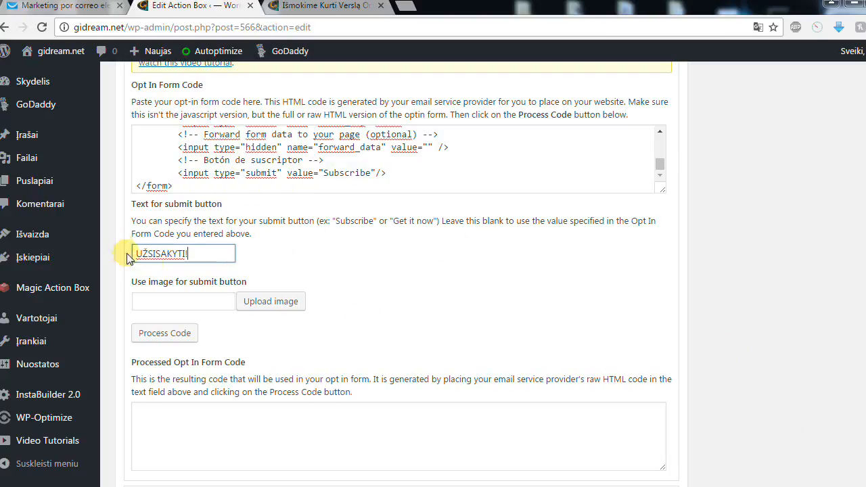
Process the pasted opt-in form code with the submit button text set to "UŽSISAKYTI".
scroll(363, 266, "down", 1)
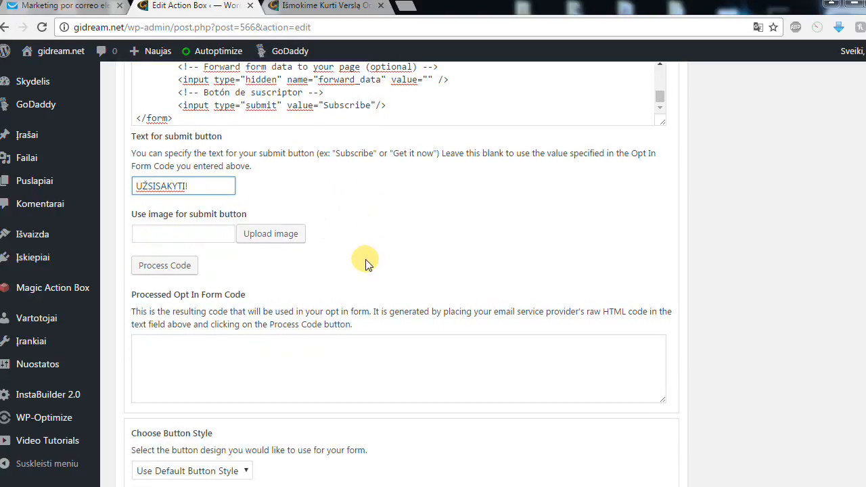
scroll(363, 235, "up", 2)
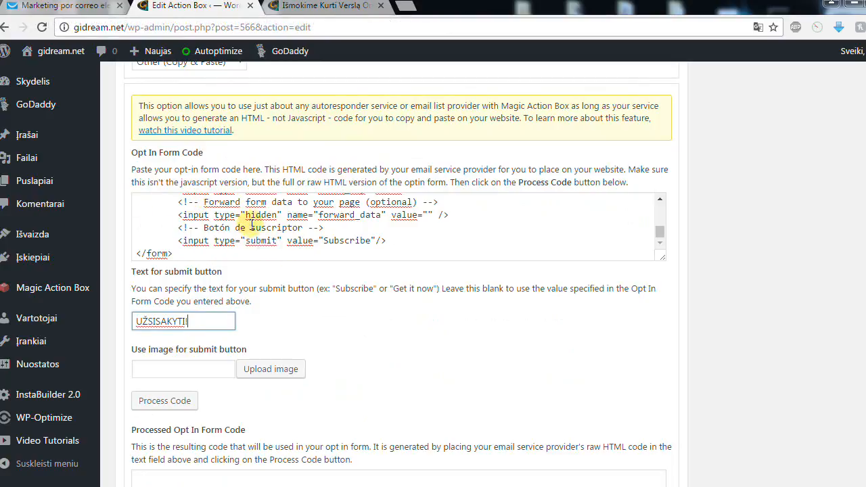
scroll(324, 305, "down", 1)
scroll(321, 291, "down", 1)
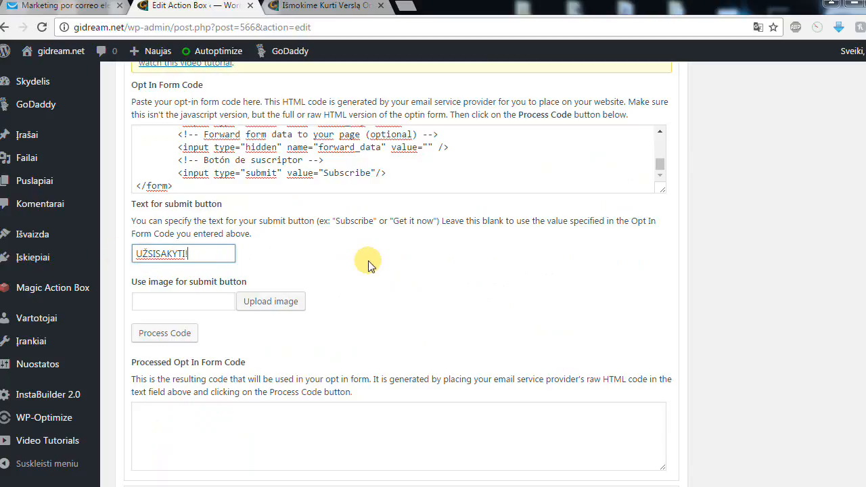
scroll(369, 263, "down", 2)
scroll(369, 241, "down", 2)
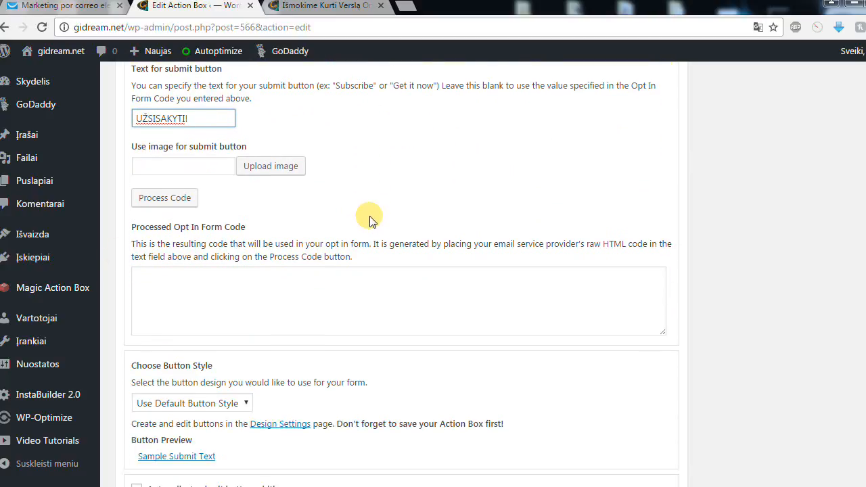
left_click(155, 201)
scroll(406, 349, "down", 2)
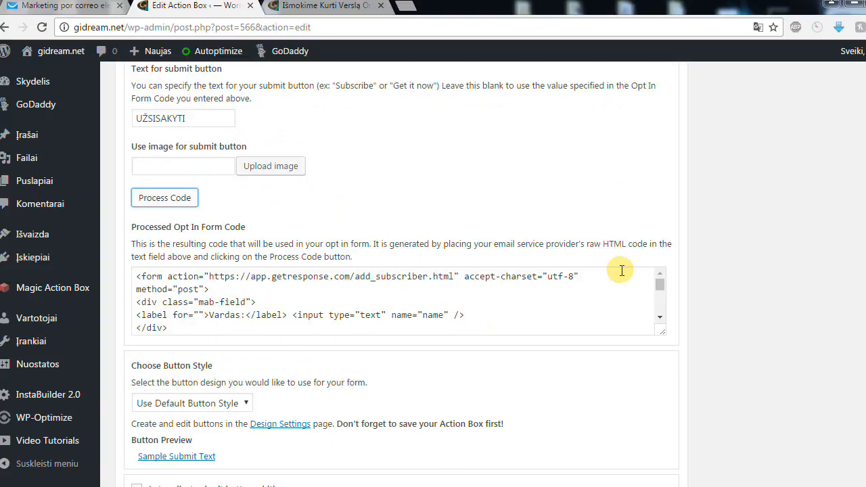
scroll(744, 251, "up", 1)
scroll(742, 250, "up", 1)
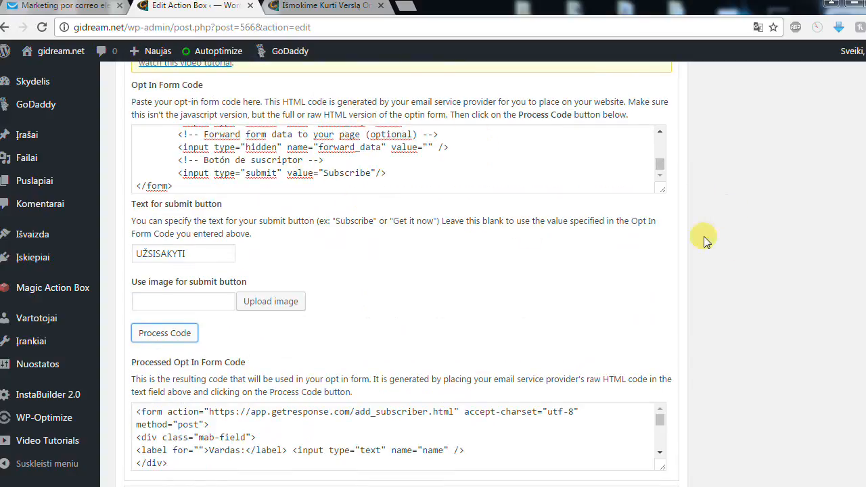
Choose the Default button style for the opt-in form.
scroll(748, 236, "down", 4)
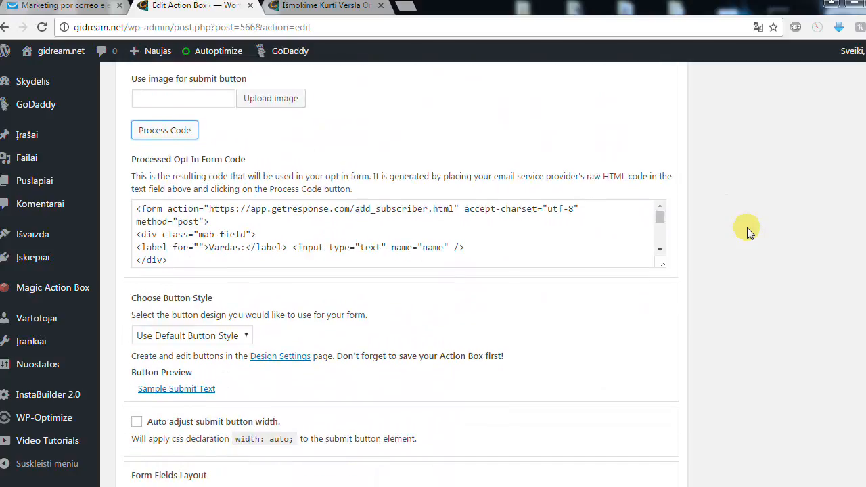
scroll(744, 227, "down", 1)
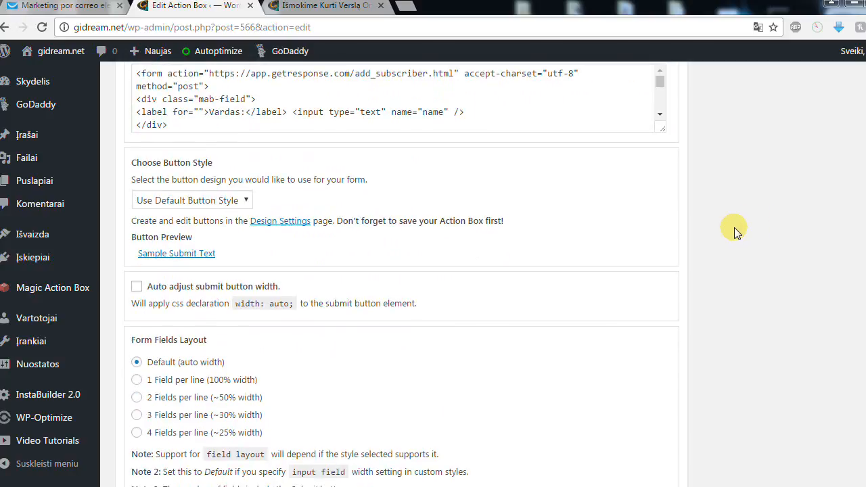
scroll(245, 196, "down", 1)
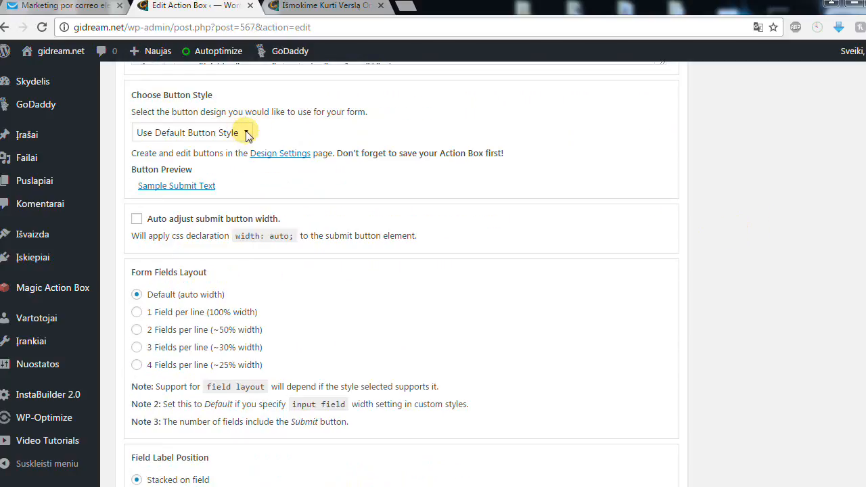
left_click(243, 134)
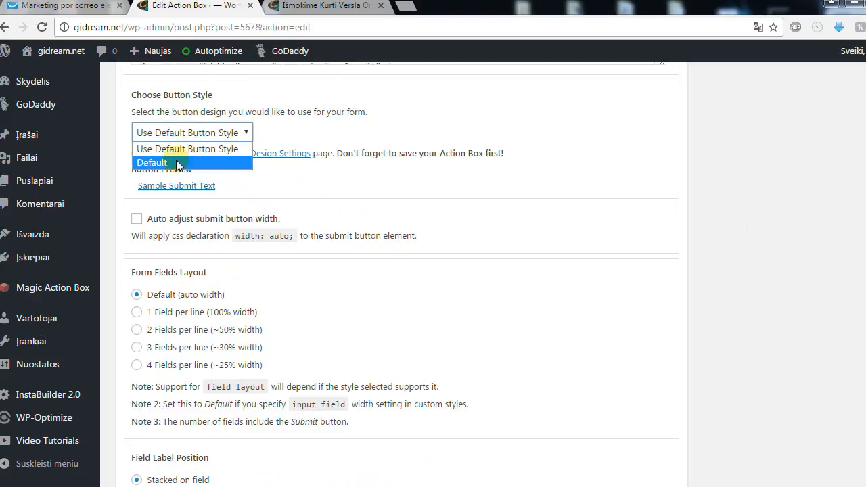
left_click(178, 165)
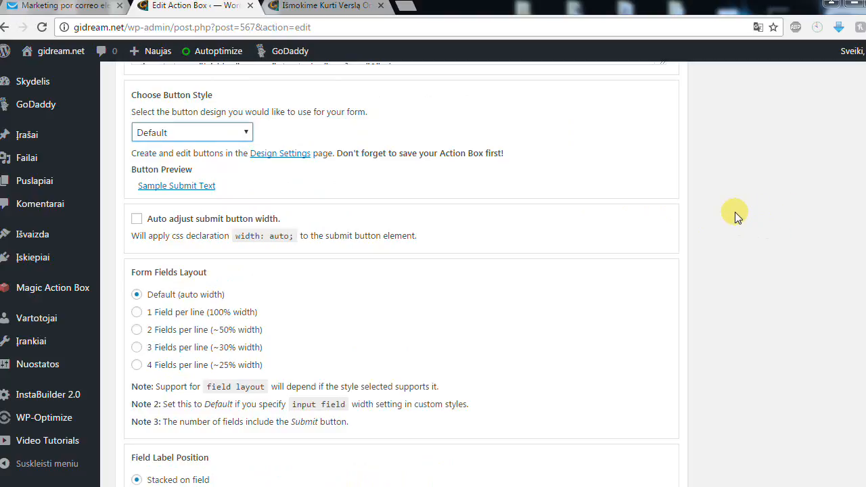
Fill in the opt-in copy with main heading "Mini Kursas", sub heading "Kaip Aistrą Paversti Verslu" and a short description of the mini course.
scroll(735, 212, "down", 1)
scroll(735, 212, "down", 1)
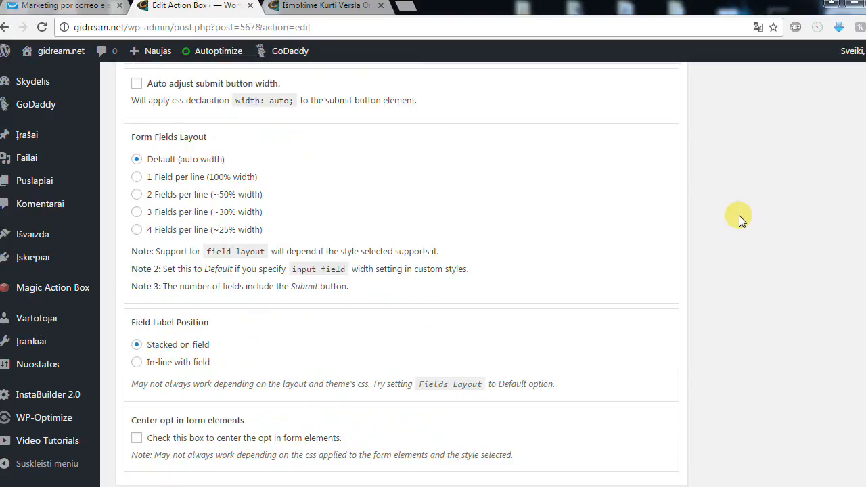
scroll(734, 216, "down", 3)
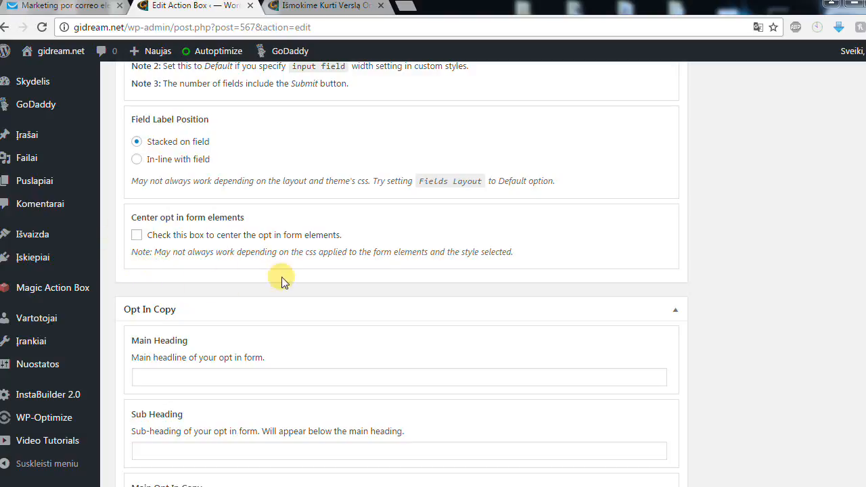
scroll(754, 253, "down", 1)
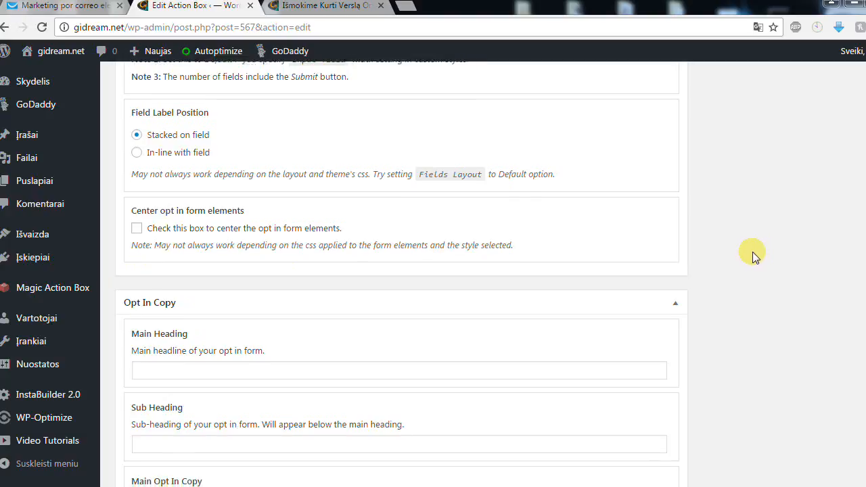
scroll(757, 254, "down", 1)
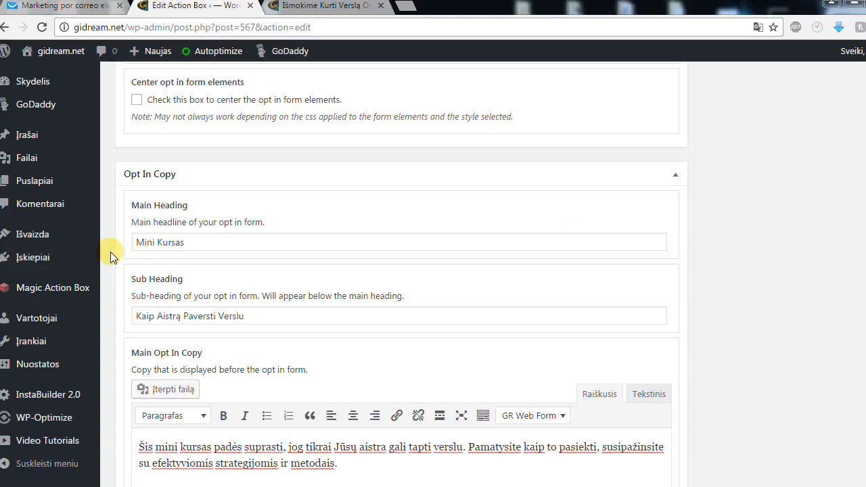
Review the opt-in headings, the main opt-in copy and the secondary opt-in copy about subscriber privacy.
scroll(119, 260, "down", 1)
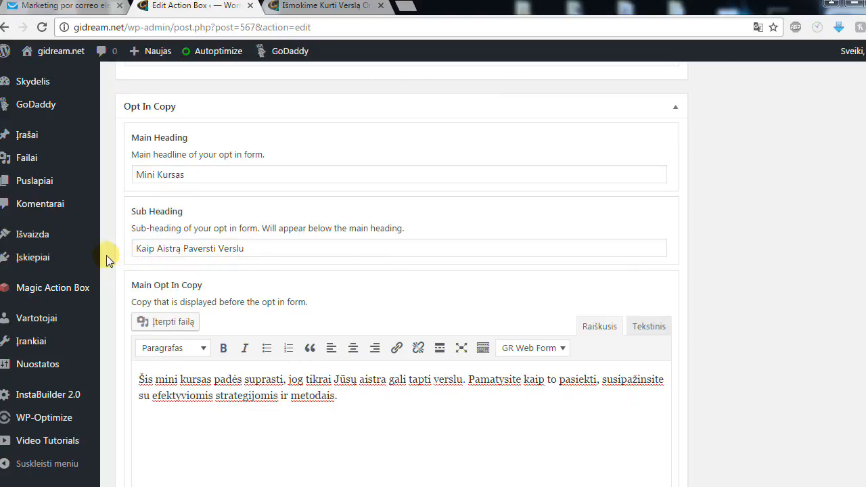
scroll(106, 255, "down", 2)
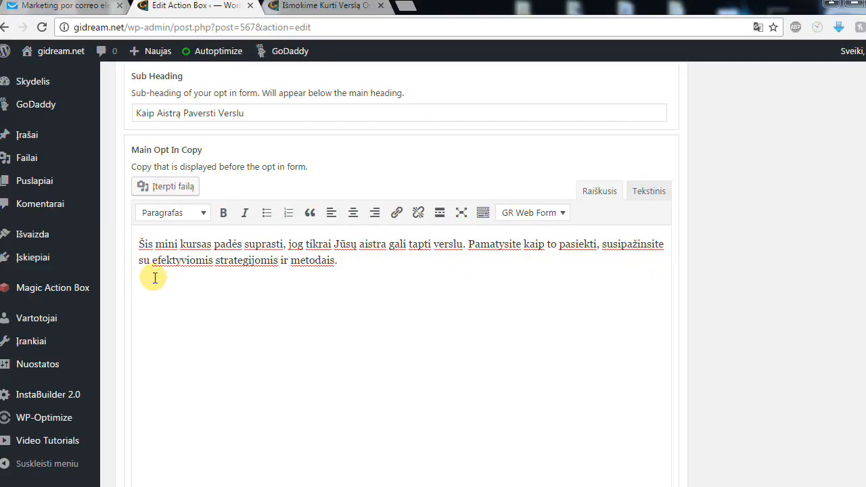
scroll(155, 277, "down", 3)
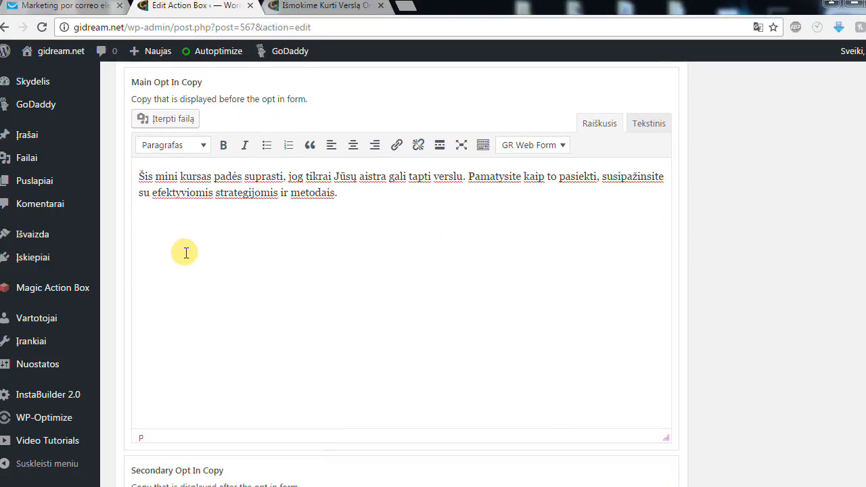
scroll(200, 253, "down", 2)
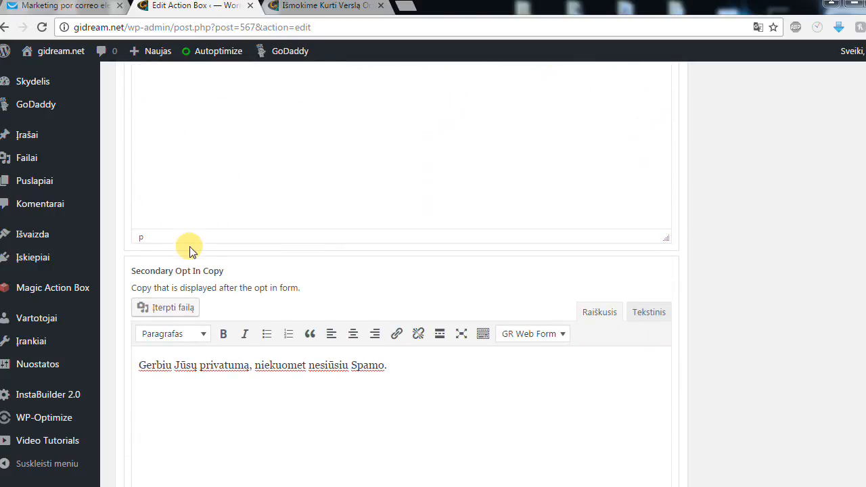
left_click(153, 326)
scroll(155, 324, "down", 1)
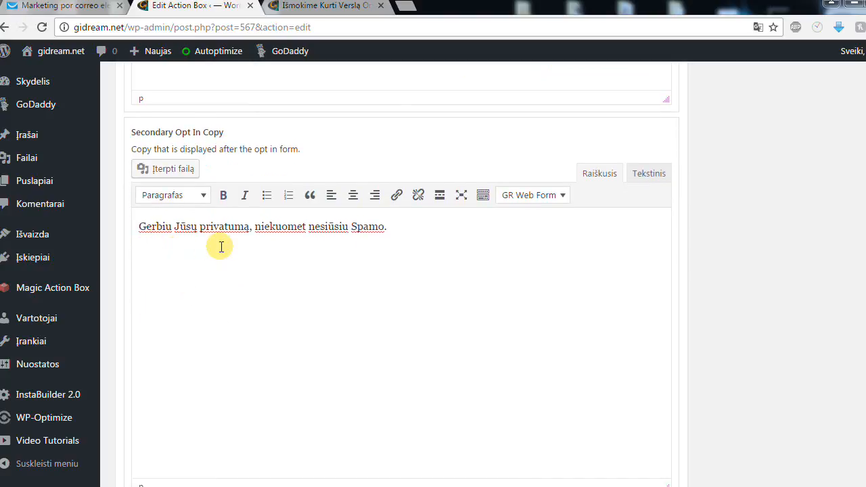
scroll(286, 251, "down", 2)
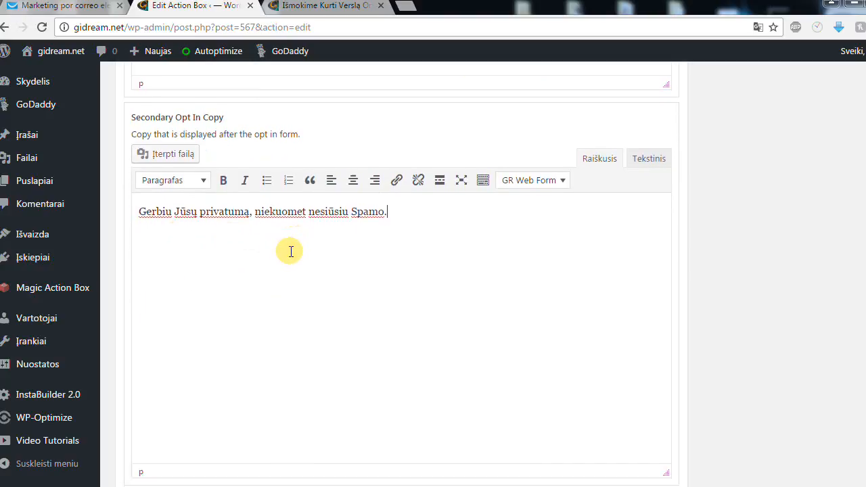
scroll(257, 230, "down", 2)
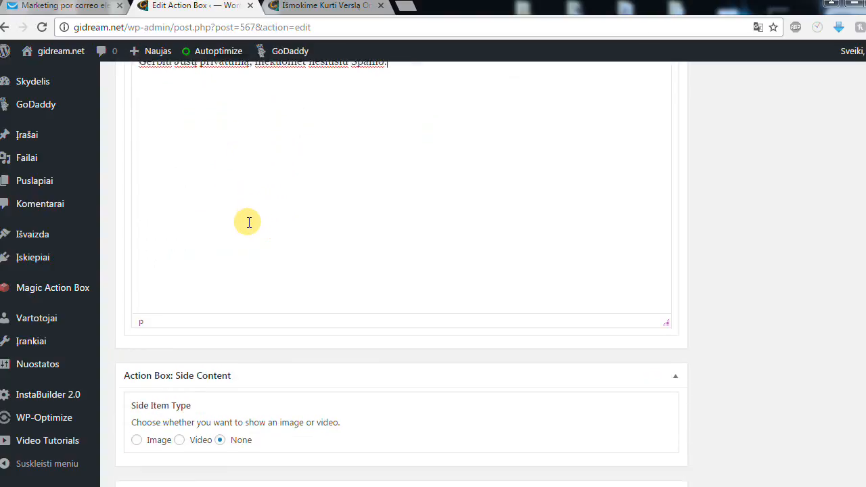
Examine the Side Item Type options and compare them with the thumbnail preview of the Dark style.
scroll(237, 206, "down", 1)
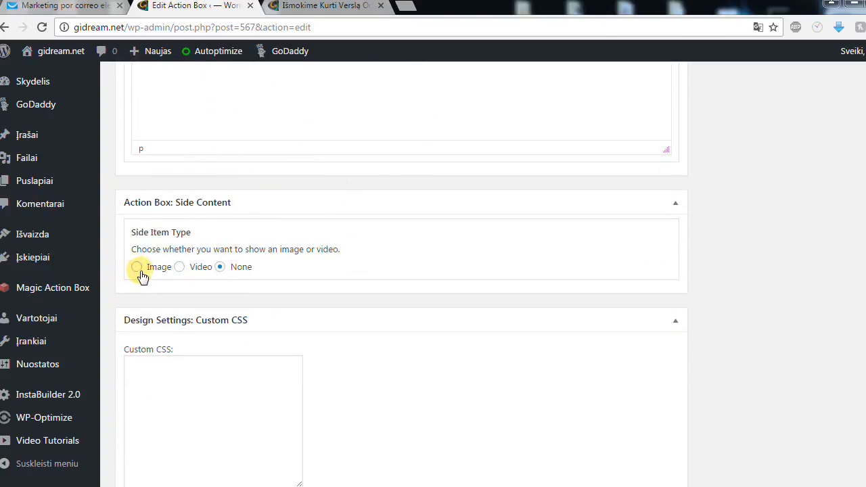
scroll(291, 298, "up", 5)
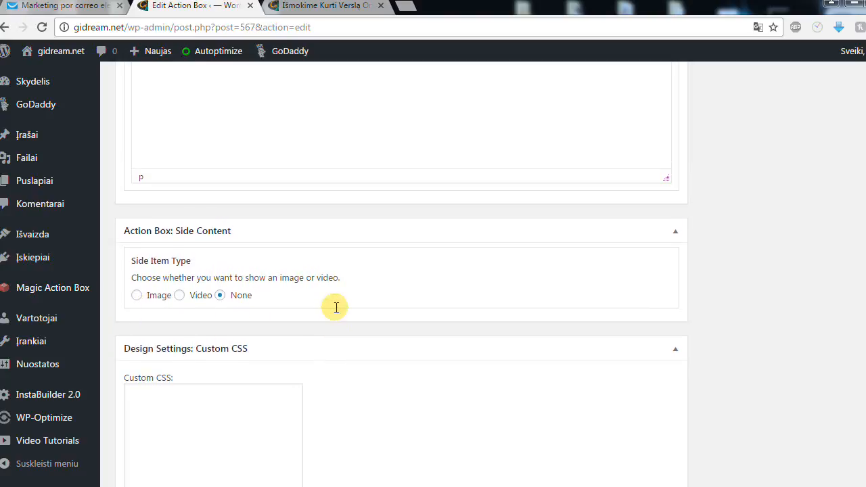
scroll(293, 306, "up", 15)
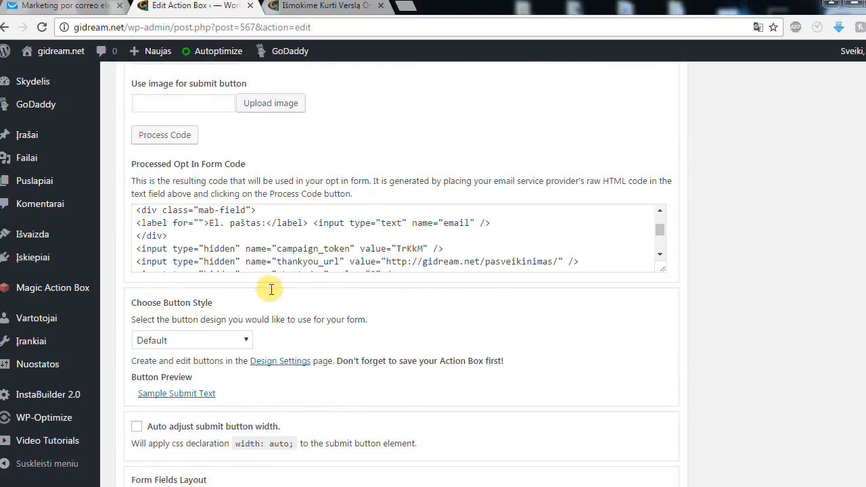
scroll(270, 292, "up", 6)
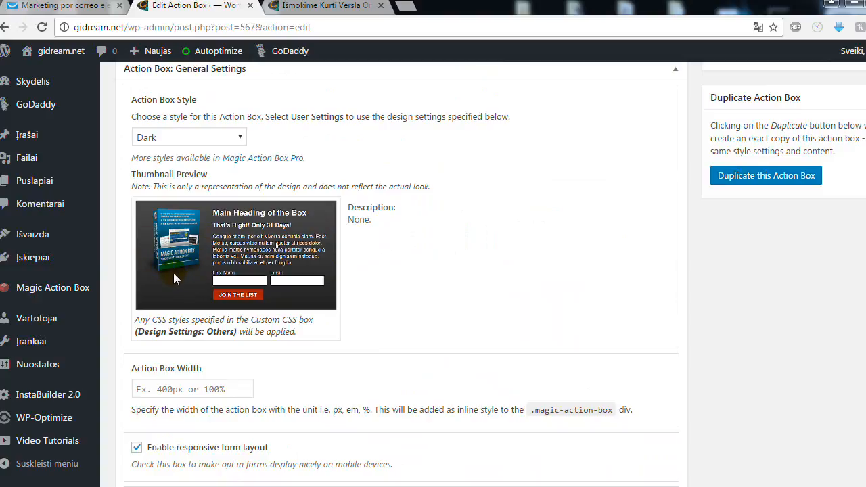
scroll(159, 277, "down", 2)
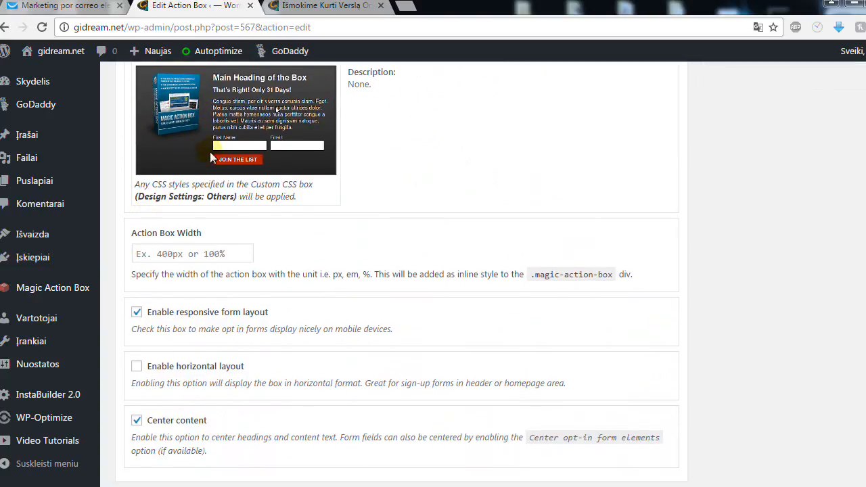
Set the side item type of the action box to Image in the Side Content section.
scroll(219, 178, "down", 6)
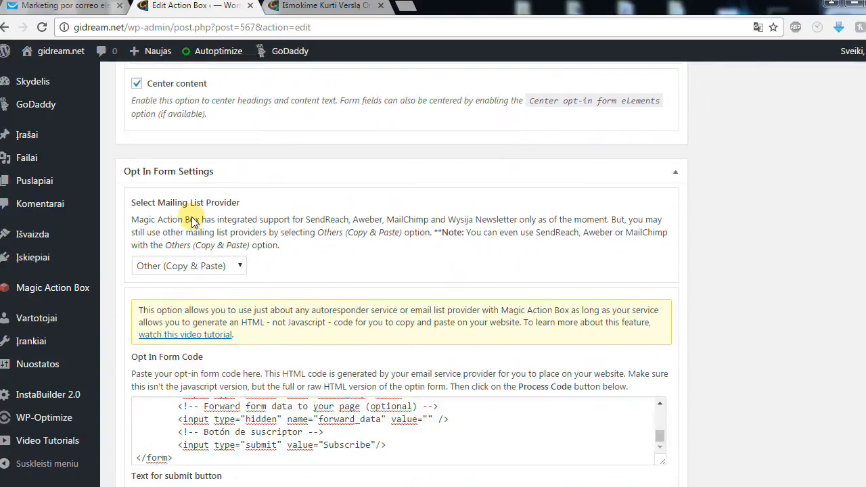
scroll(192, 220, "down", 11)
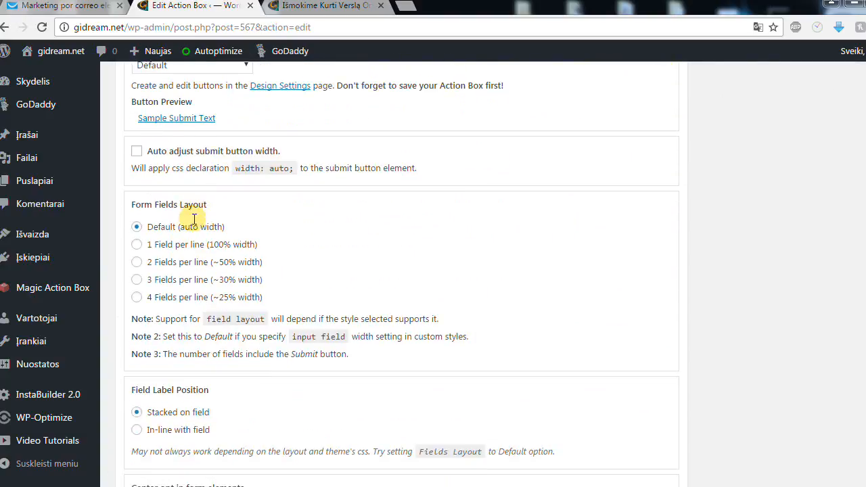
scroll(207, 223, "down", 1)
scroll(253, 342, "down", 2)
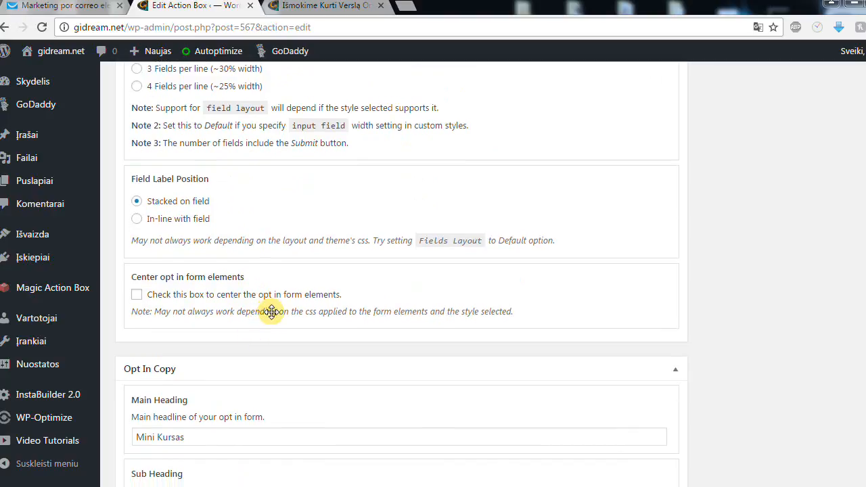
scroll(277, 306, "down", 2)
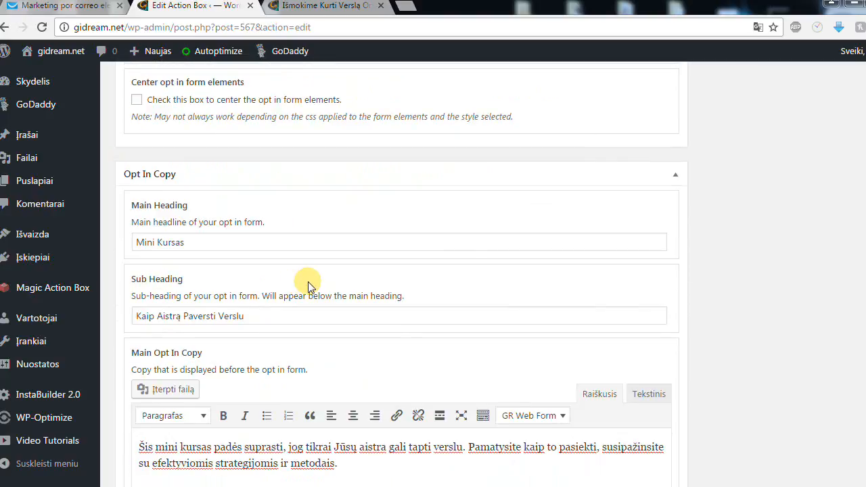
scroll(308, 286, "down", 1)
scroll(308, 287, "down", 1)
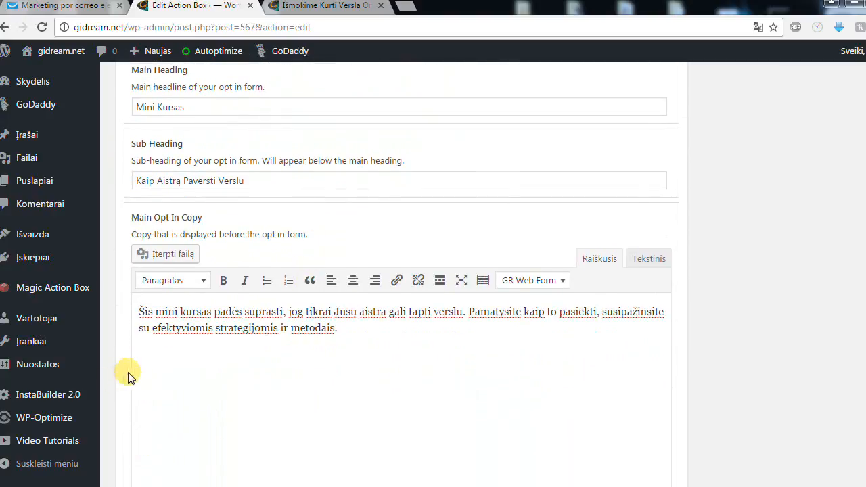
scroll(128, 361, "down", 1)
scroll(728, 311, "down", 2)
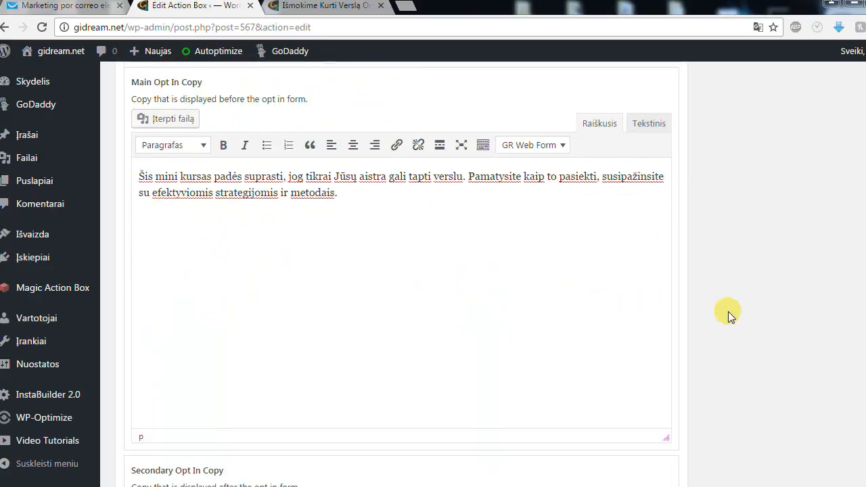
scroll(737, 305, "down", 7)
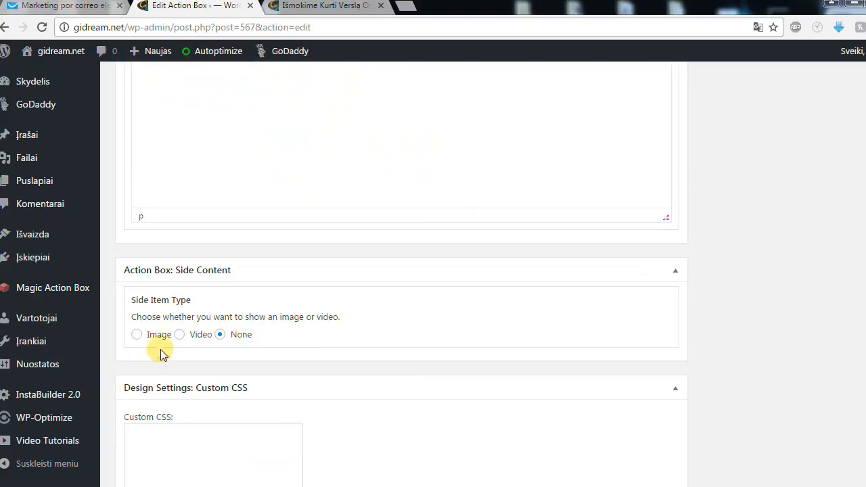
left_click(136, 334)
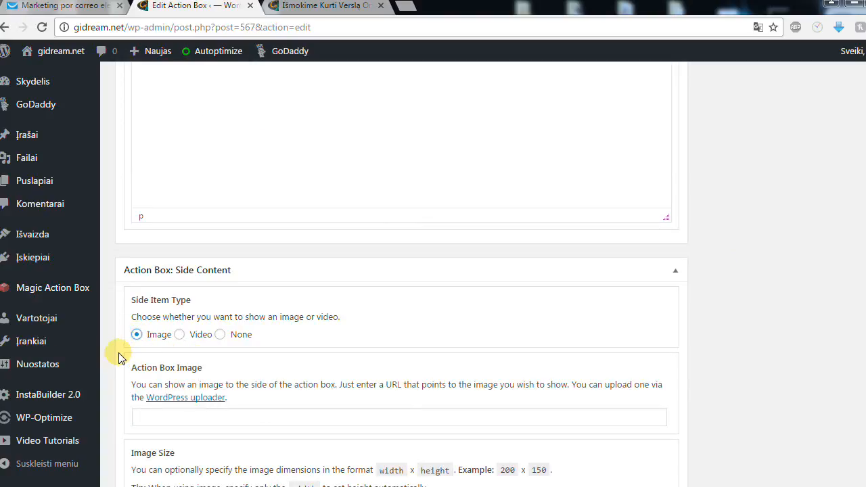
Choose Top Placement for the side image in relation to the other action box elements.
scroll(118, 342, "down", 2)
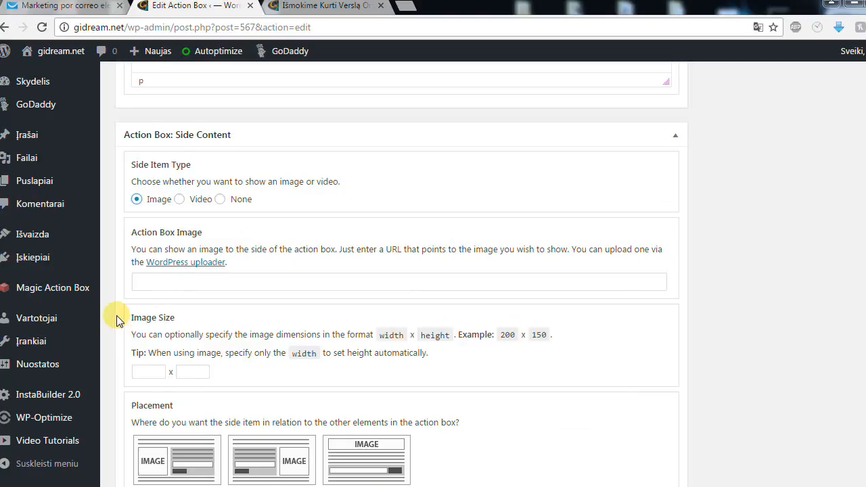
scroll(117, 320, "down", 1)
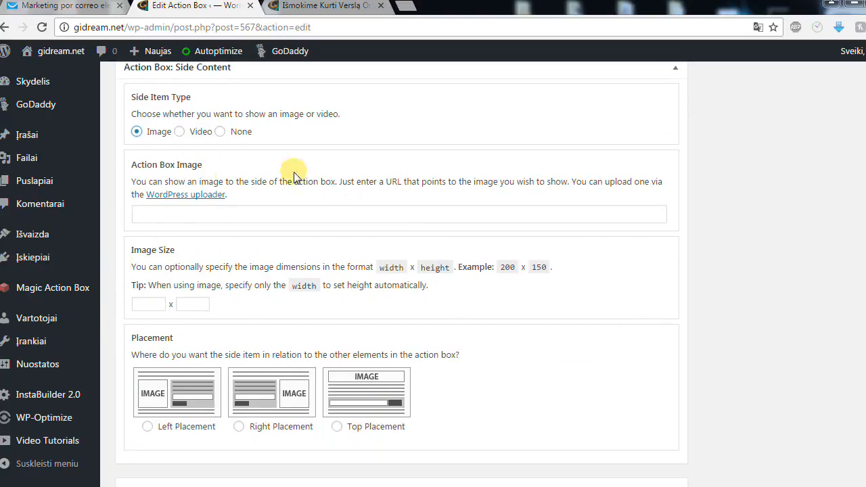
scroll(113, 281, "down", 1)
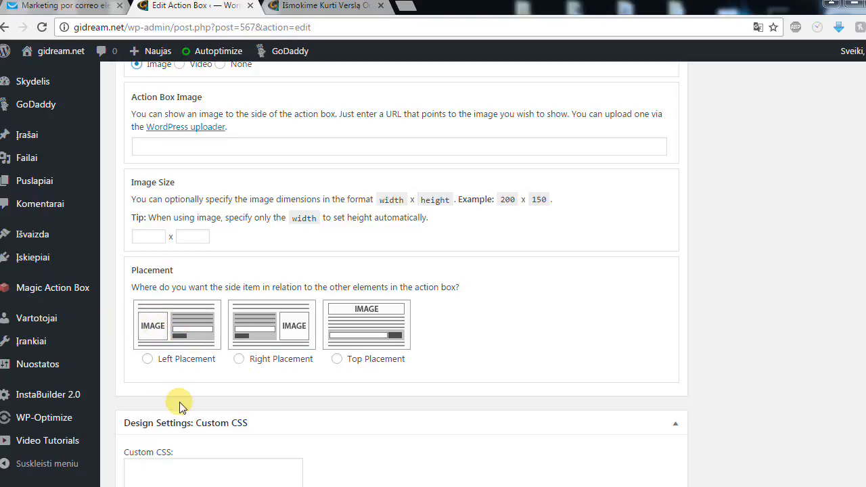
left_click(337, 363)
Open the site's media library for the action box image and look through its first page of files.
scroll(251, 350, "up", 1)
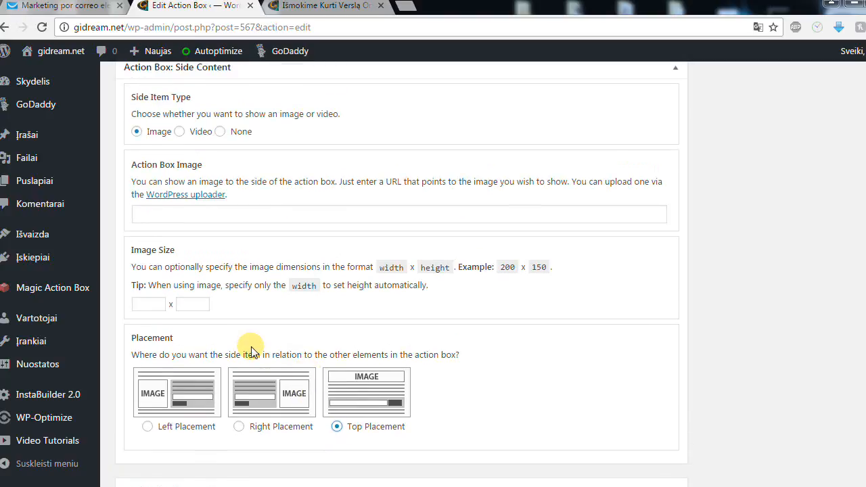
left_click(175, 202)
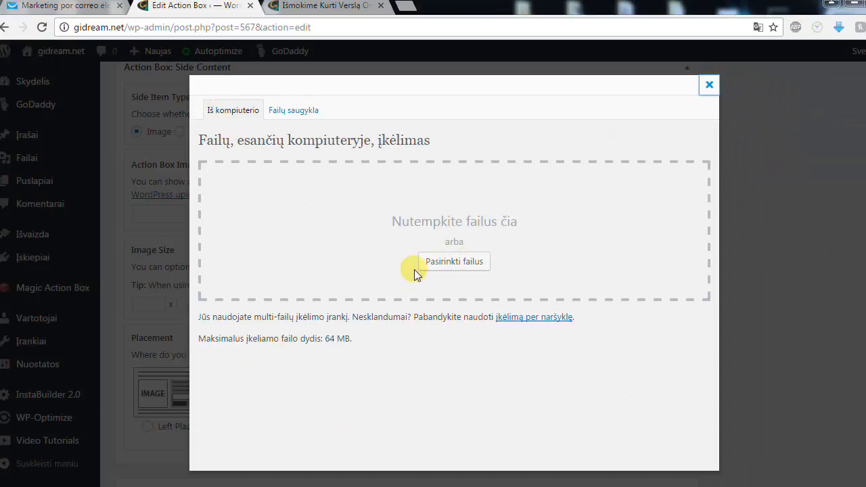
left_click(291, 112)
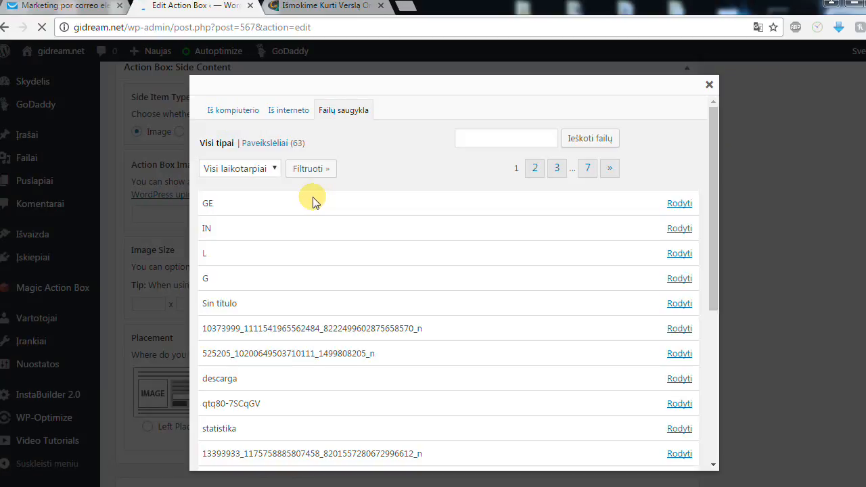
scroll(444, 238, "down", 2)
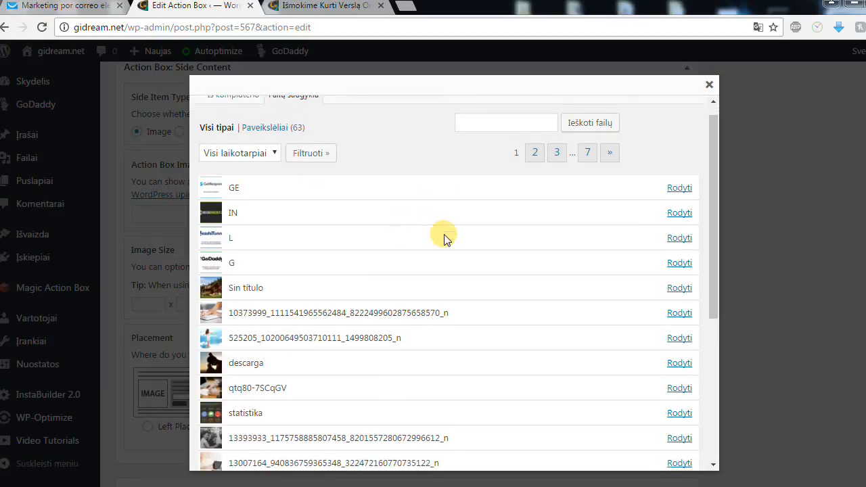
scroll(444, 232, "down", 5)
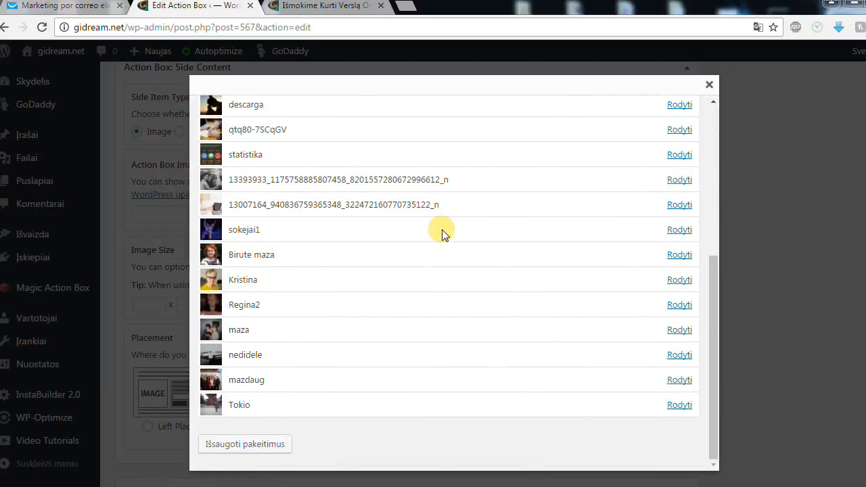
scroll(443, 238, "up", 7)
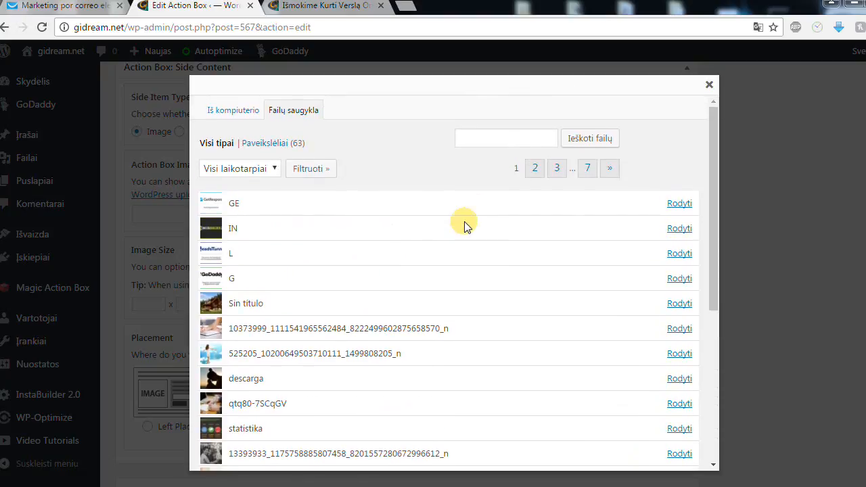
Browse the media library through page 4 and show the details of the image "logo labai maziukas su fonu".
left_click(538, 168)
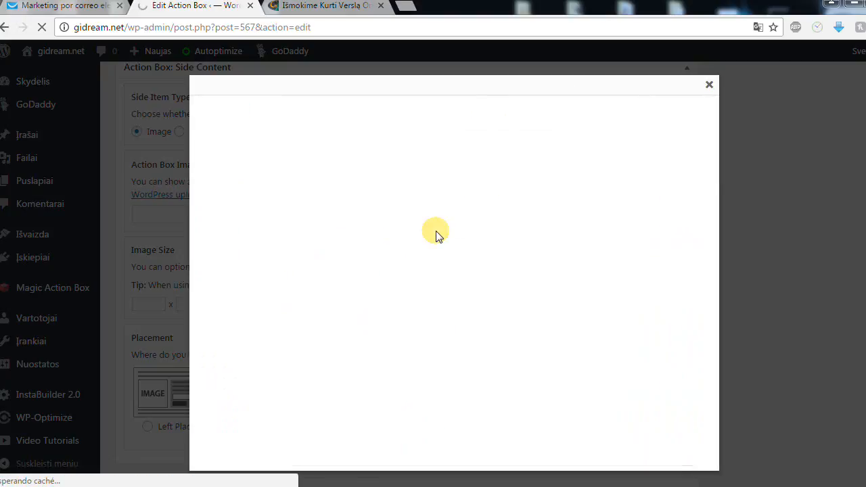
scroll(398, 269, "down", 2)
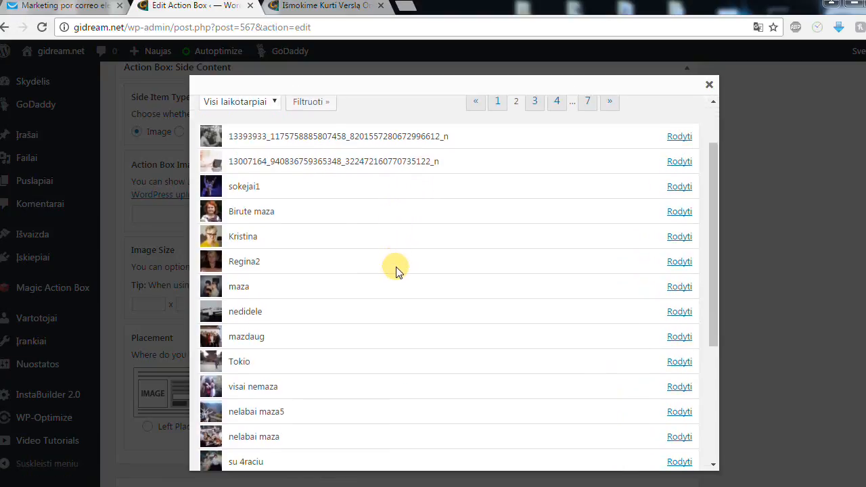
scroll(395, 268, "down", 2)
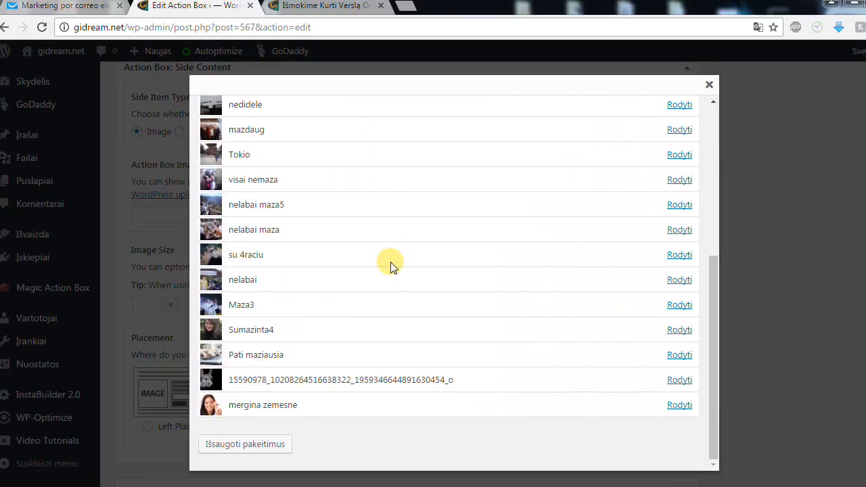
scroll(399, 264, "up", 4)
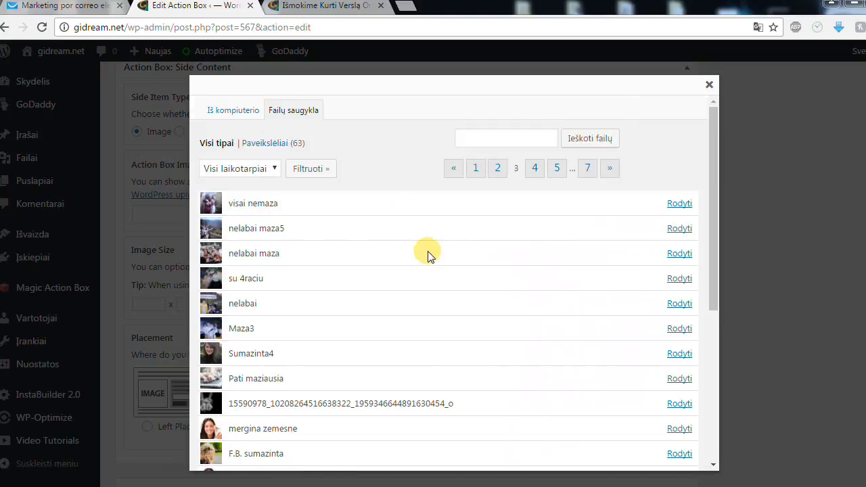
scroll(425, 256, "down", 5)
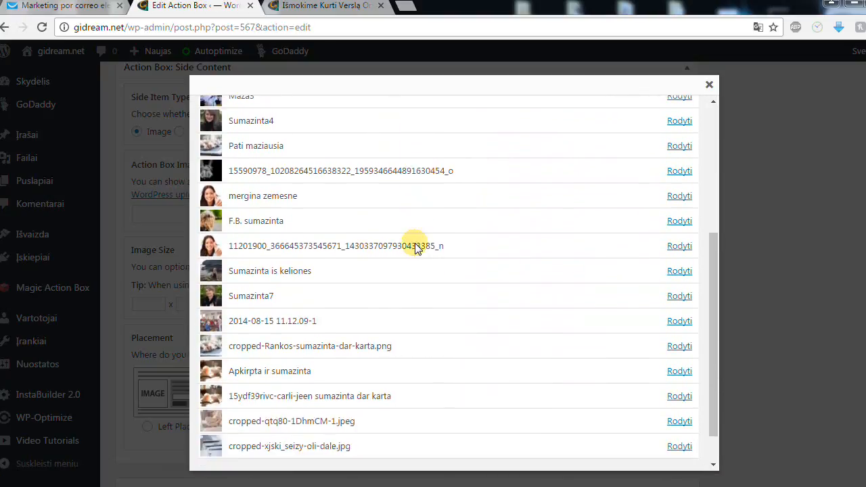
scroll(414, 247, "up", 5)
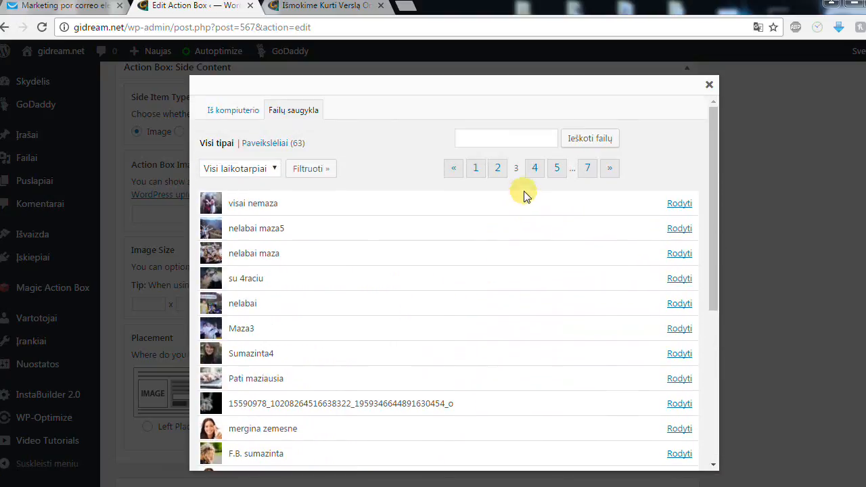
left_click(535, 170)
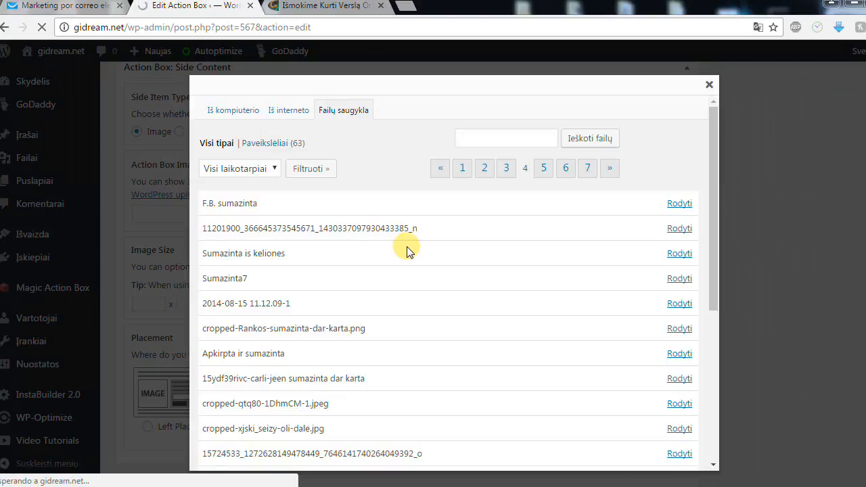
scroll(407, 251, "down", 3)
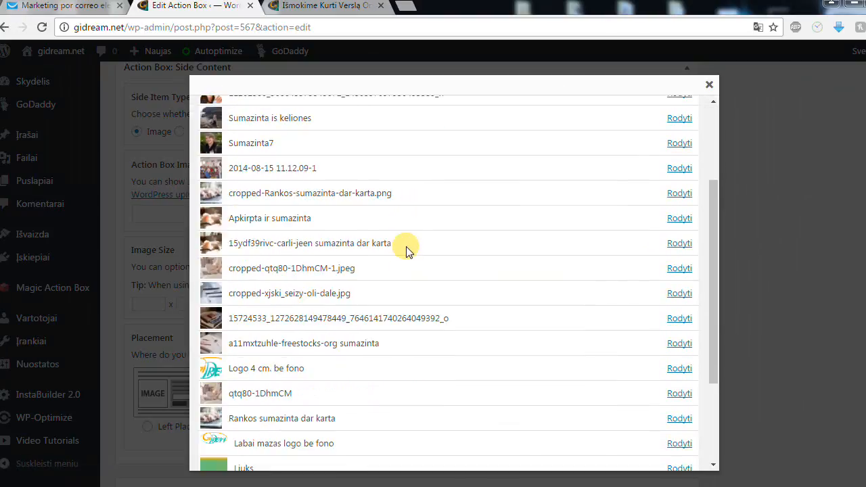
scroll(408, 250, "down", 1)
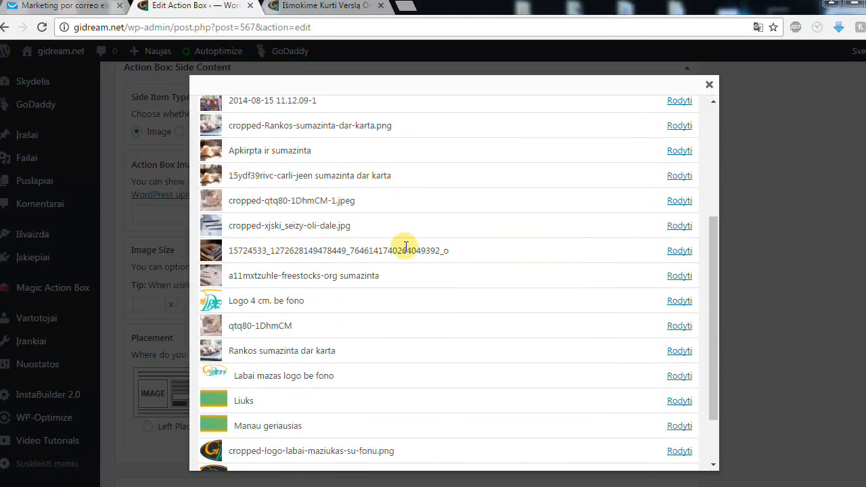
scroll(402, 252, "down", 1)
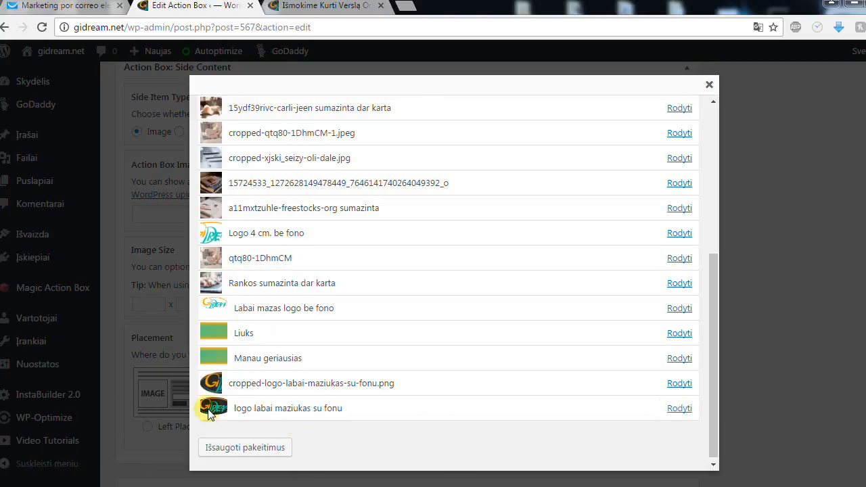
left_click(679, 408)
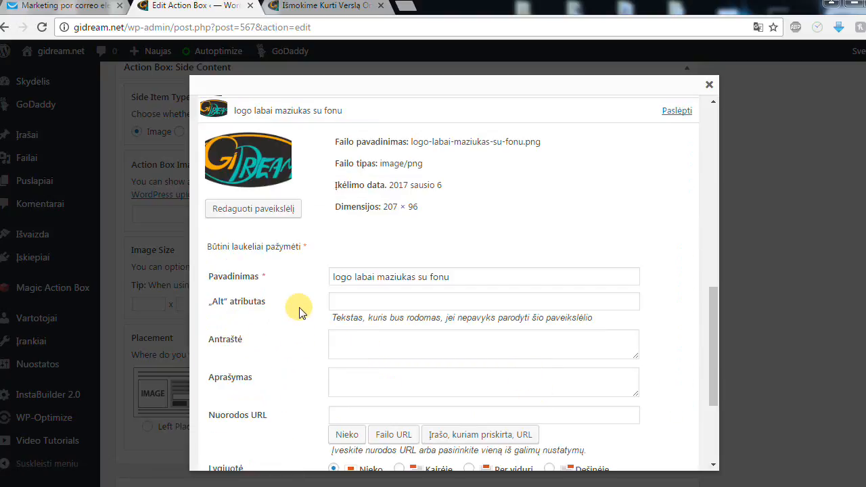
Set the logo's link URL to its file URL and use the logo as the action box image.
scroll(302, 272, "down", 1)
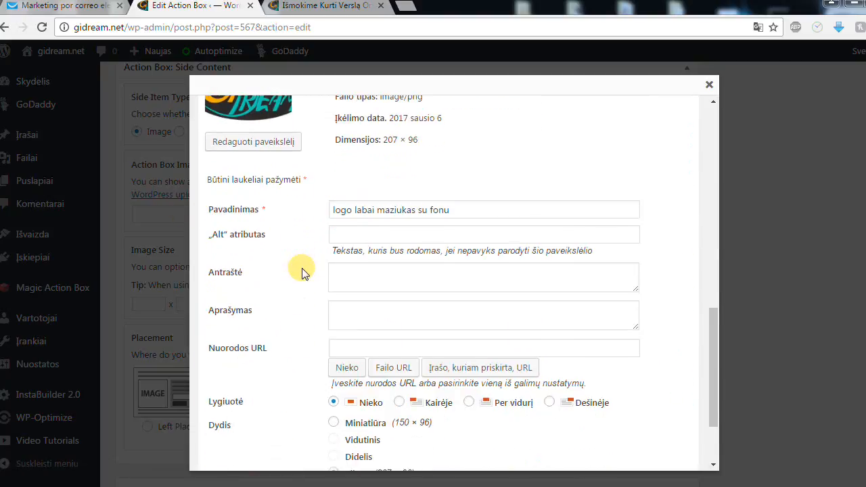
scroll(297, 256, "up", 1)
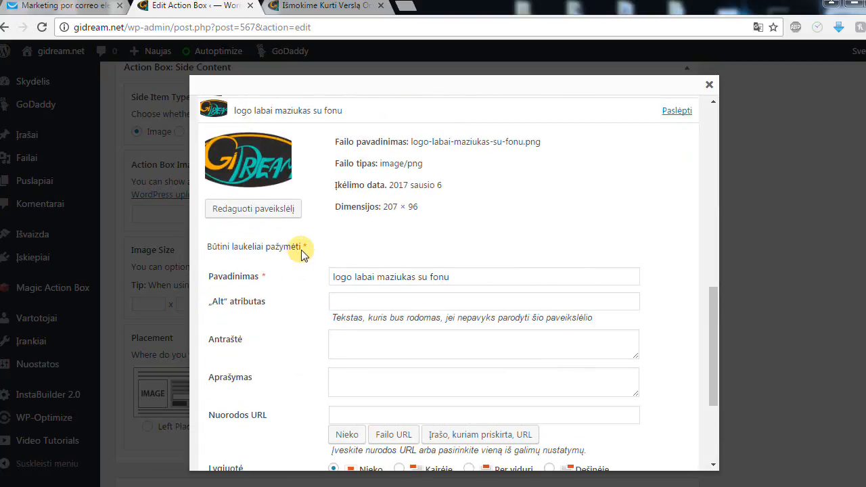
scroll(302, 254, "down", 3)
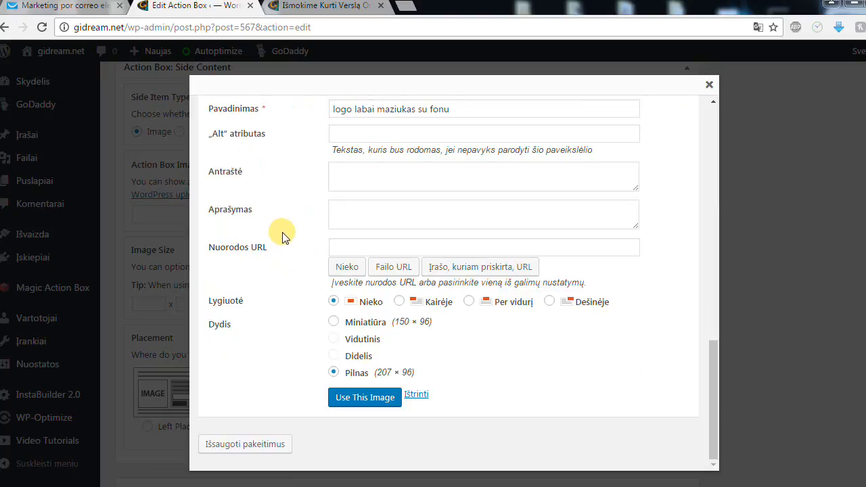
scroll(284, 237, "up", 3)
scroll(281, 260, "down", 2)
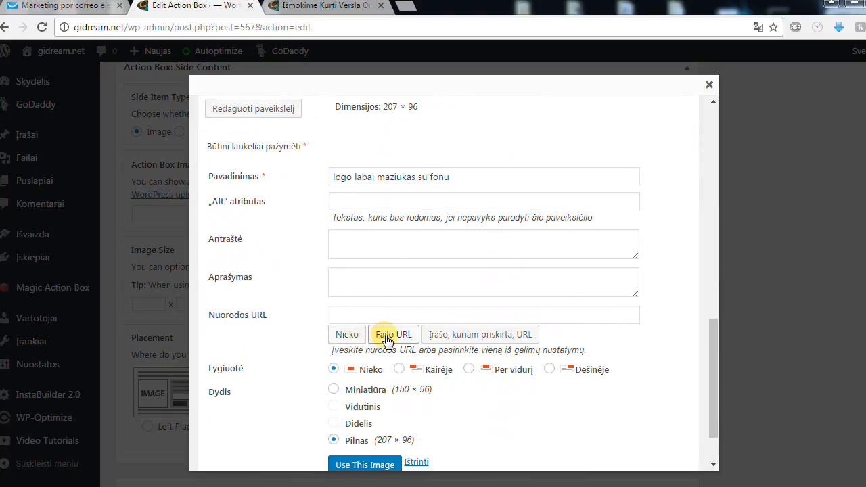
left_click(388, 338)
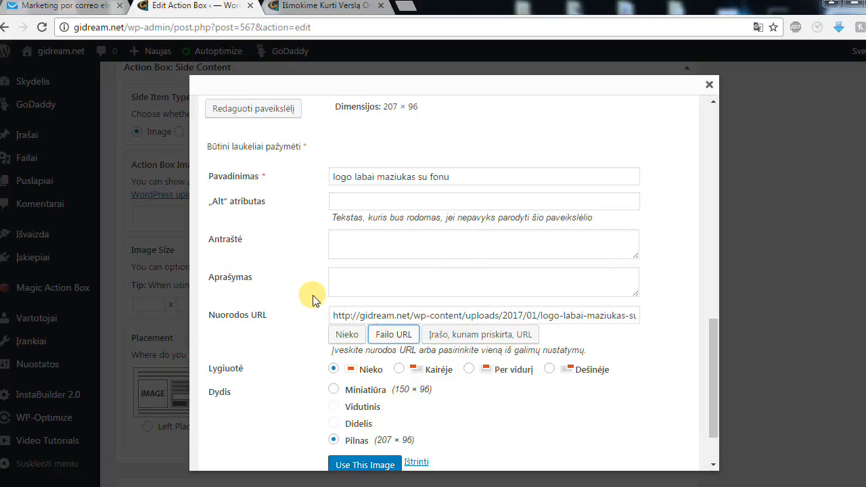
scroll(308, 297, "down", 1)
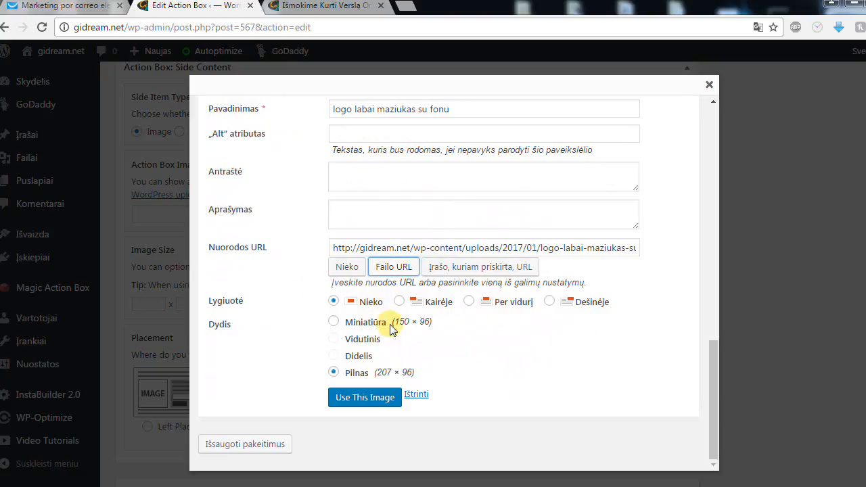
left_click(362, 399)
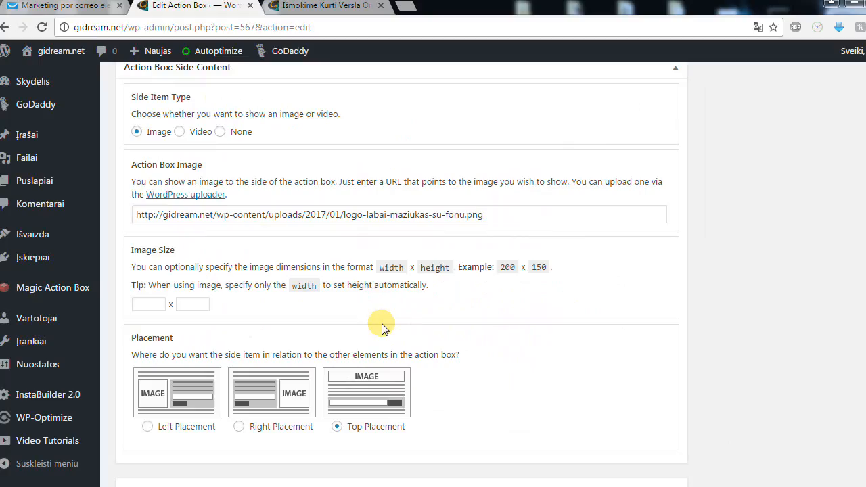
Save the "Šoninės Juostos Mini Kursas Aistra" action box and agree to leave the page when the browser asks.
scroll(406, 321, "down", 4)
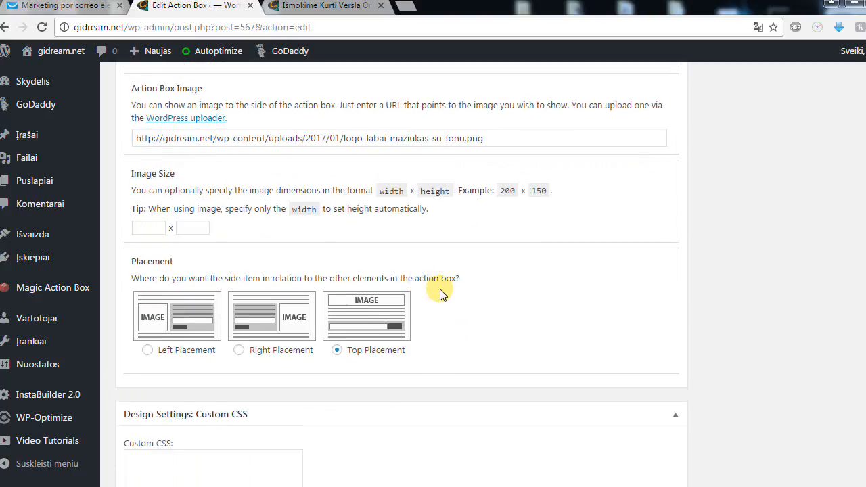
scroll(443, 289, "down", 1)
scroll(446, 289, "up", 5)
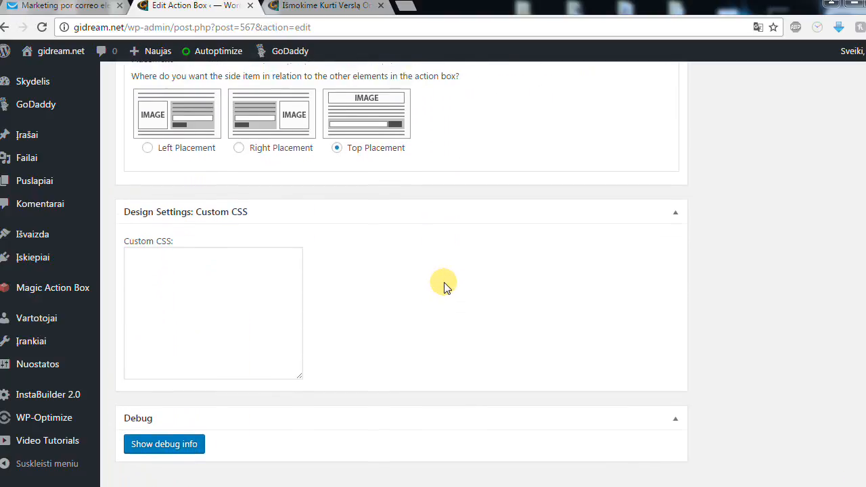
scroll(452, 291, "up", 8)
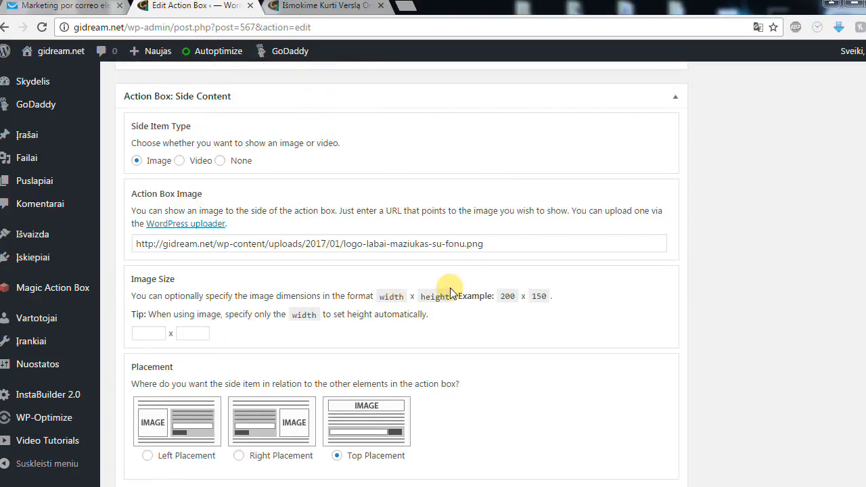
scroll(501, 274, "up", 9)
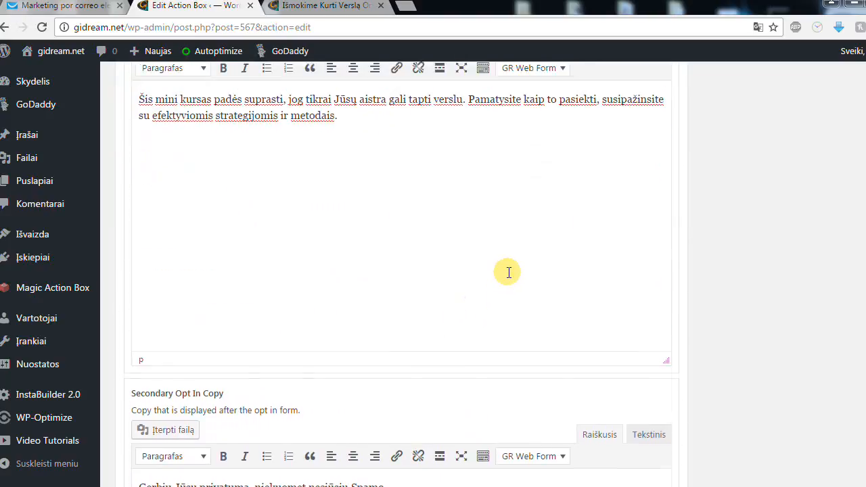
scroll(709, 253, "up", 10)
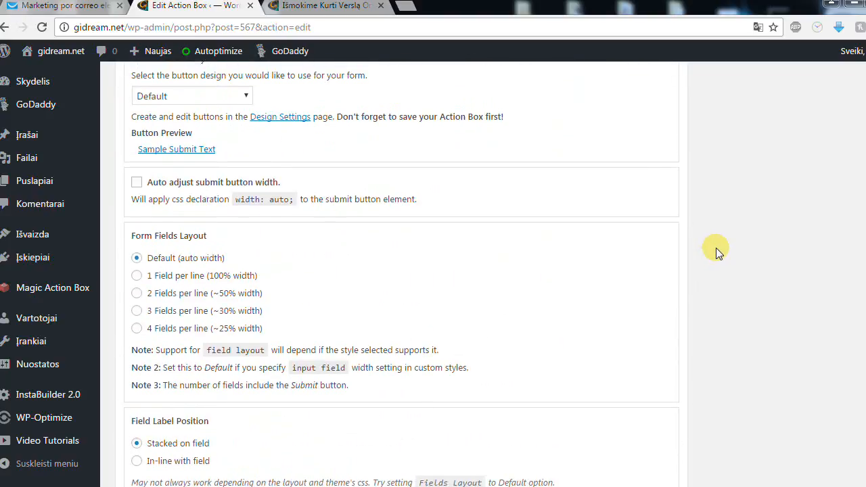
scroll(718, 241, "up", 10)
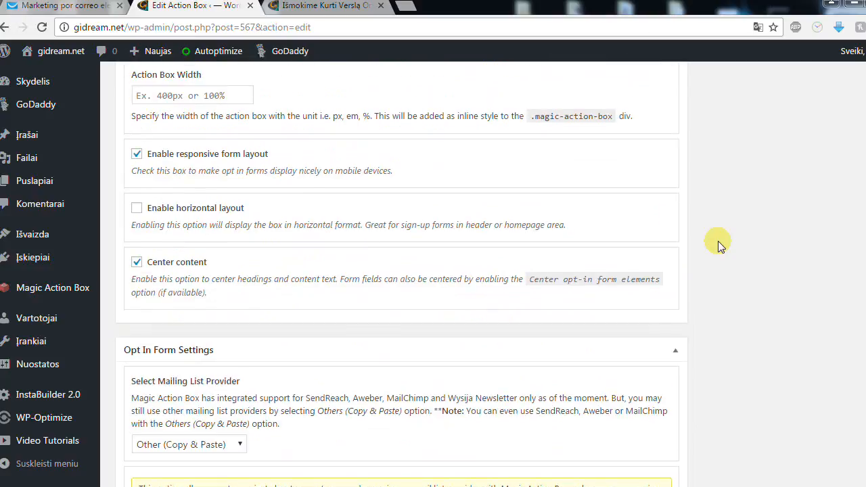
scroll(690, 176, "up", 3)
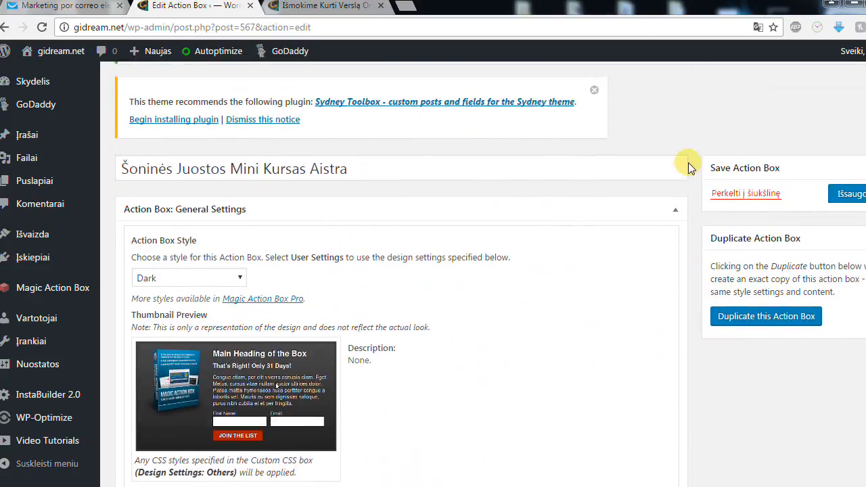
left_click(851, 218)
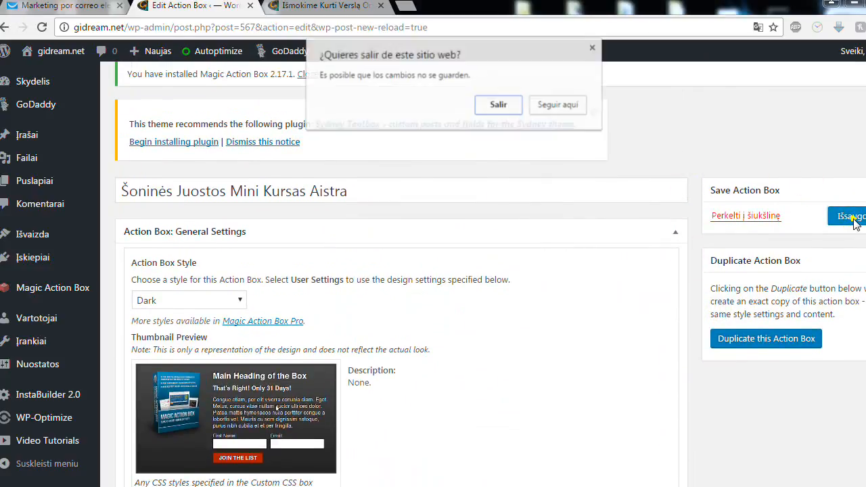
left_click(485, 108)
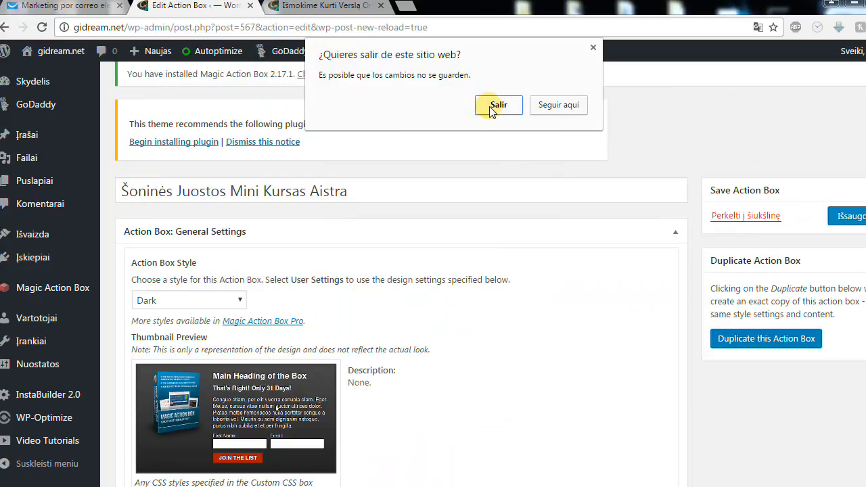
left_click(498, 106)
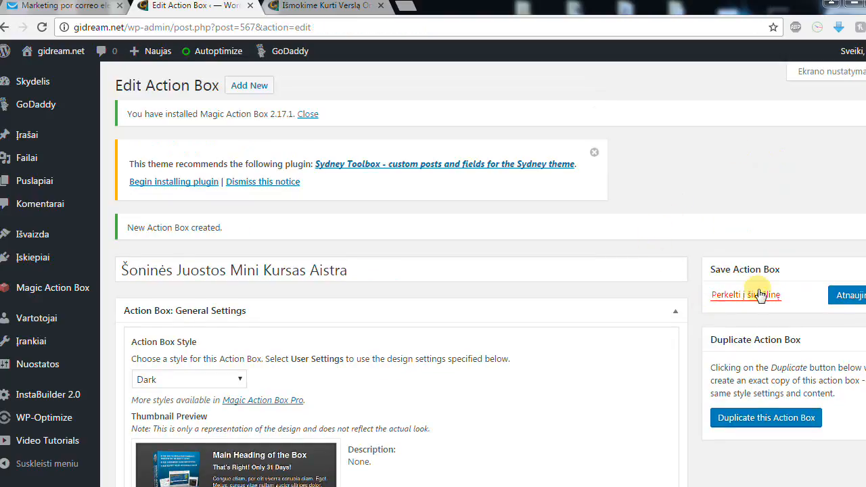
scroll(694, 241, "down", 1)
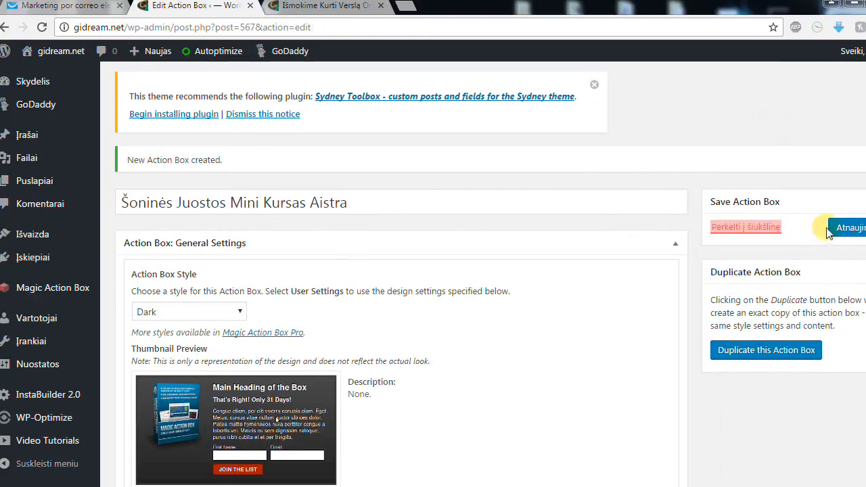
left_click(844, 237)
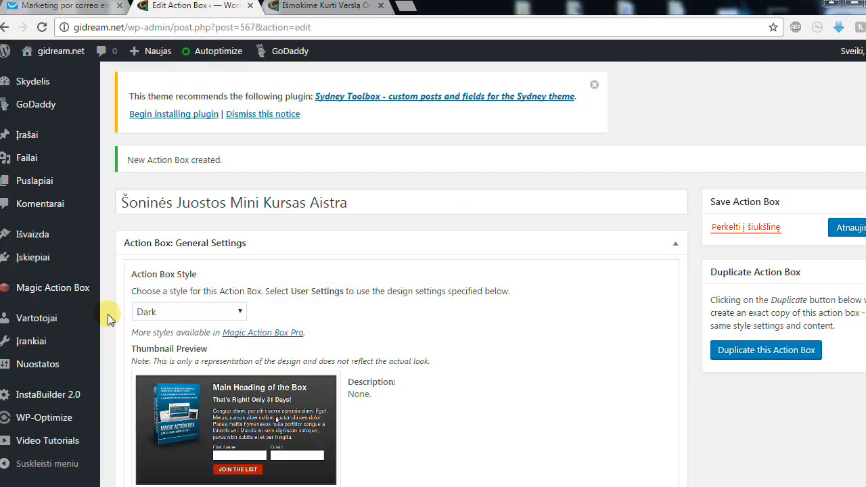
Open the site's widget management page and locate the Magic Action Box Widget among the available widgets.
mouse_move(27, 234)
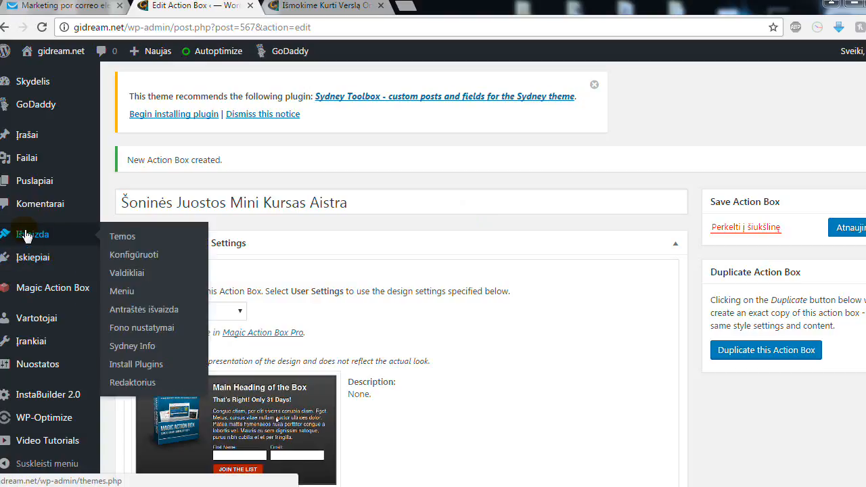
left_click(123, 274)
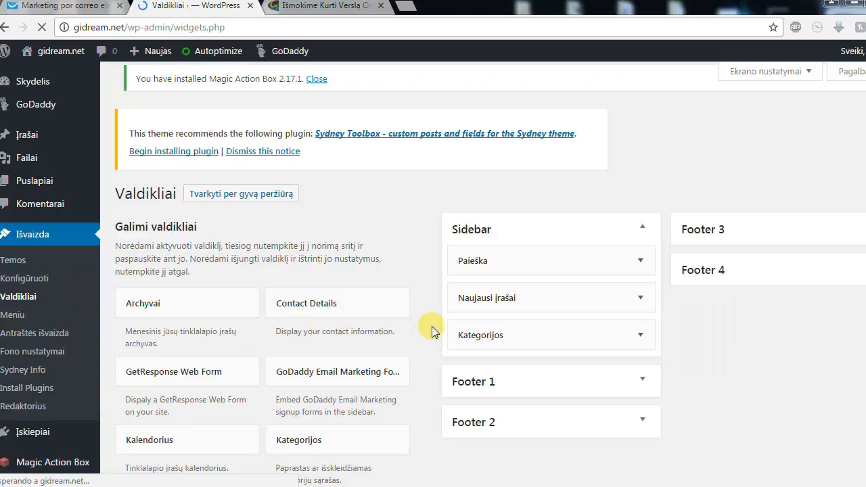
scroll(431, 327, "down", 1)
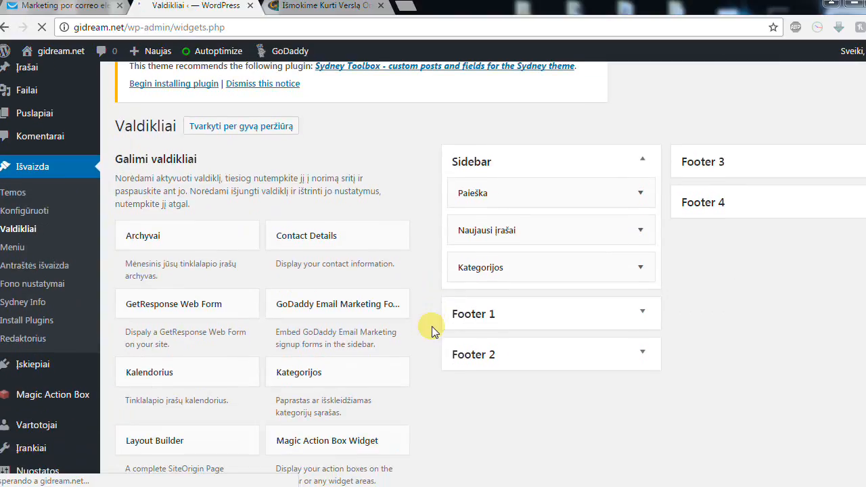
scroll(431, 331, "down", 1)
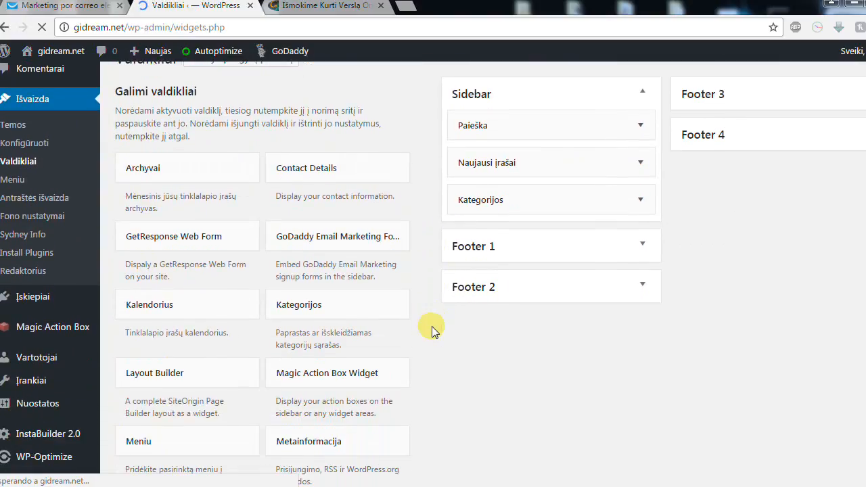
scroll(431, 345, "down", 1)
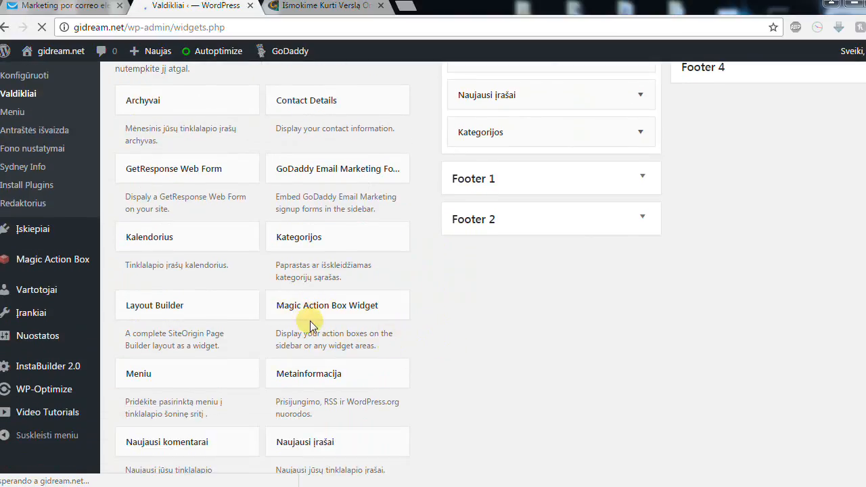
scroll(437, 319, "up", 1)
scroll(436, 323, "up", 3)
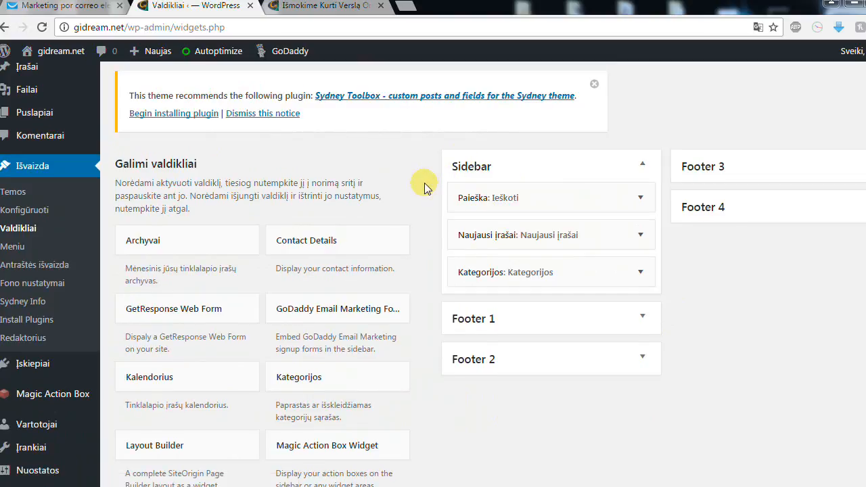
Add the Magic Action Box Widget to the Sidebar between Paieška and Naujausi įrašai, and save it with the "Šoninės Juostos Mini Kursas Aistra" action box.
scroll(424, 187, "down", 1)
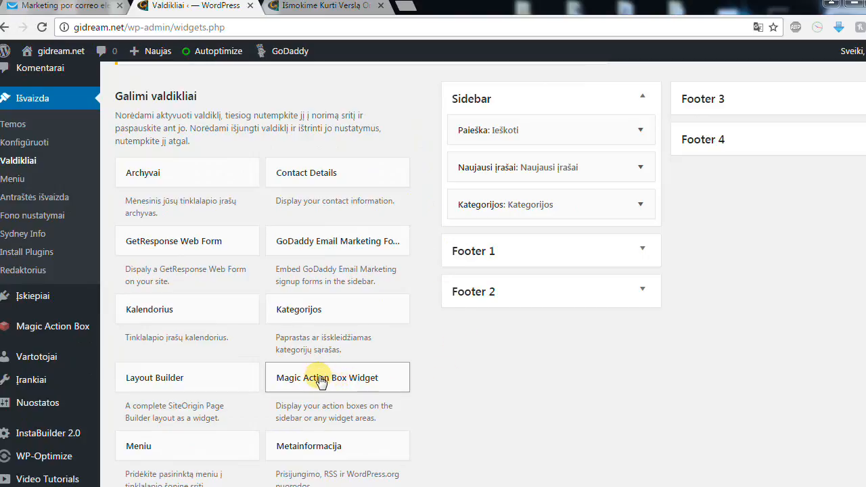
left_click_drag(321, 381, 494, 161)
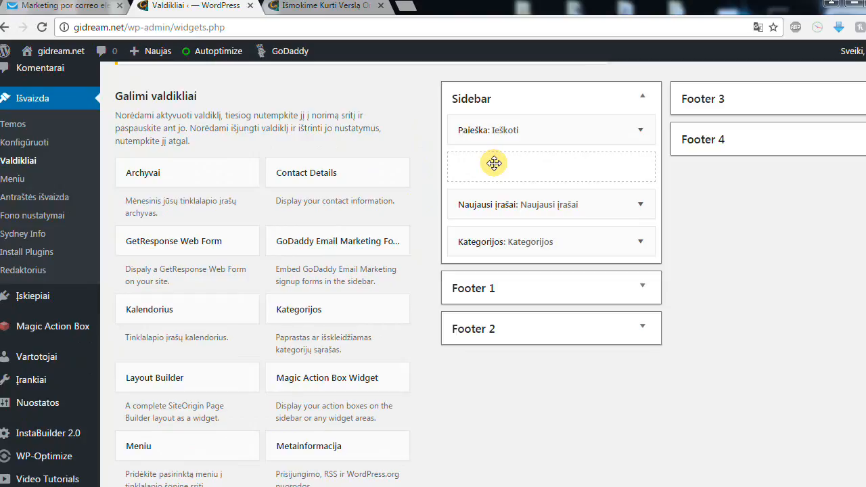
left_click_drag(494, 163, 493, 170)
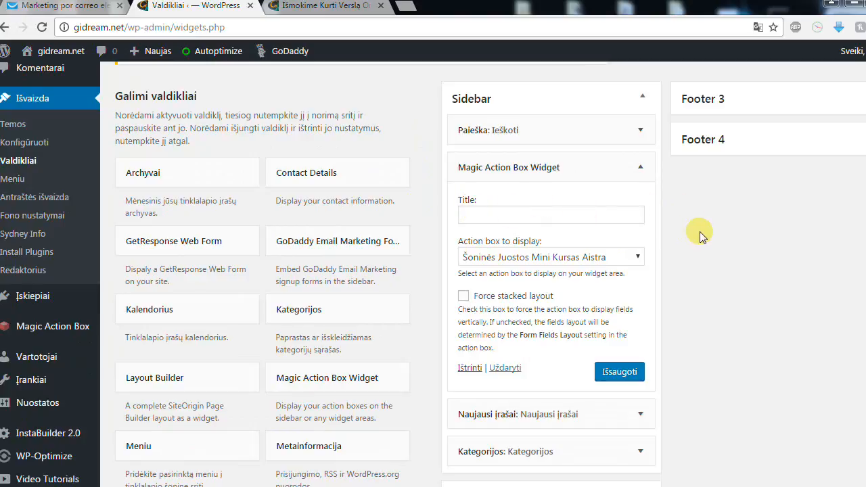
scroll(701, 233, "down", 1)
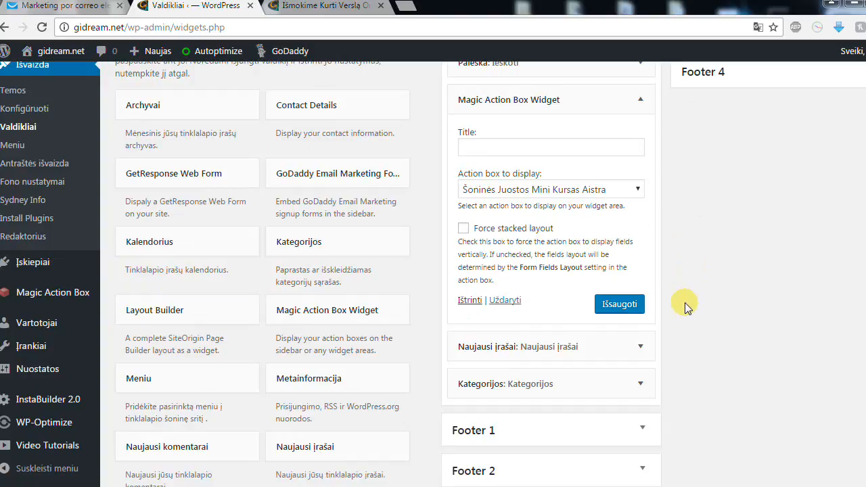
left_click(617, 310)
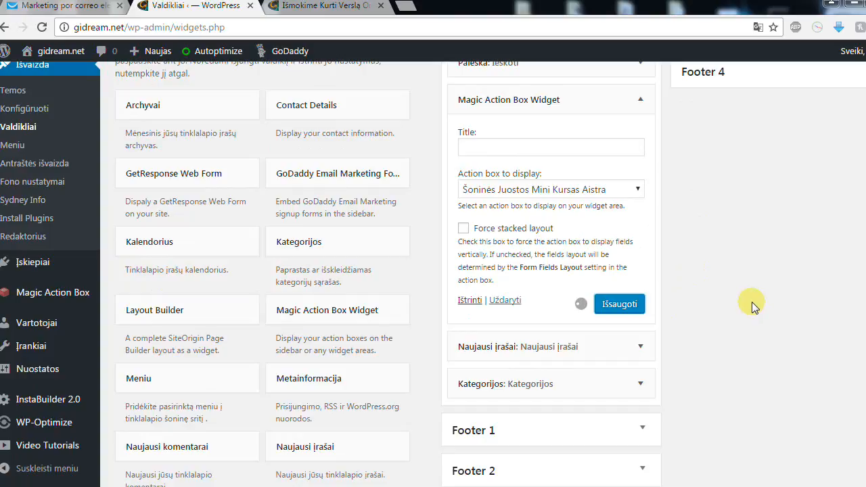
Reload the gidream.net homepage and examine the opt-in form's look and its position among the other sidebar widgets.
left_click(325, 7)
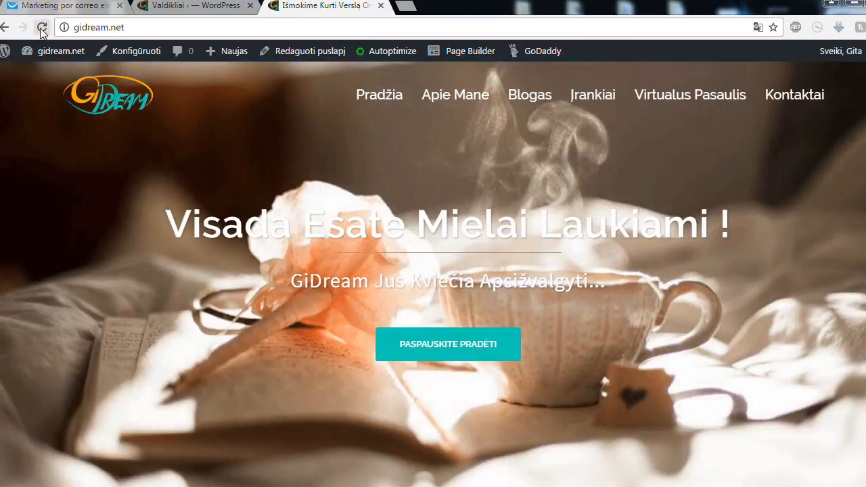
left_click(41, 28)
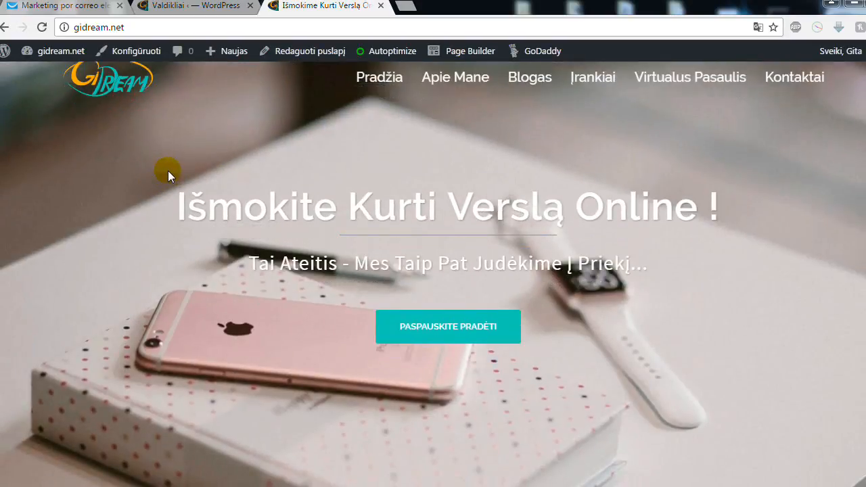
scroll(168, 171, "down", 6)
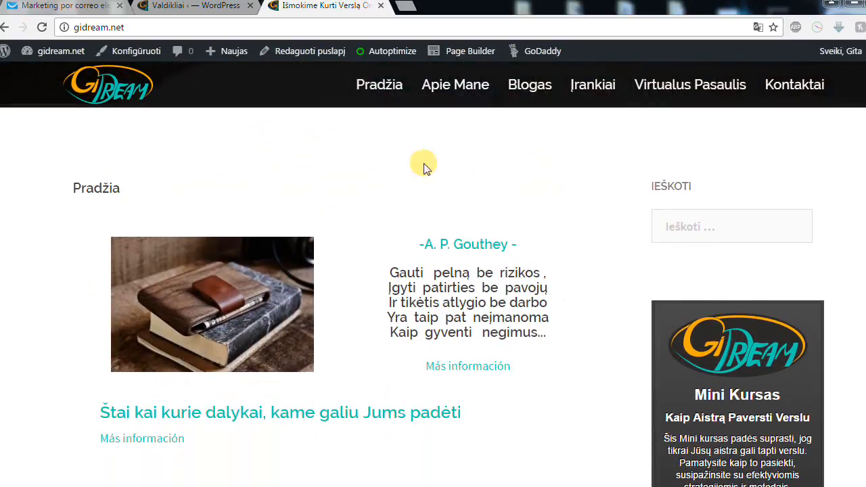
scroll(609, 233, "down", 1)
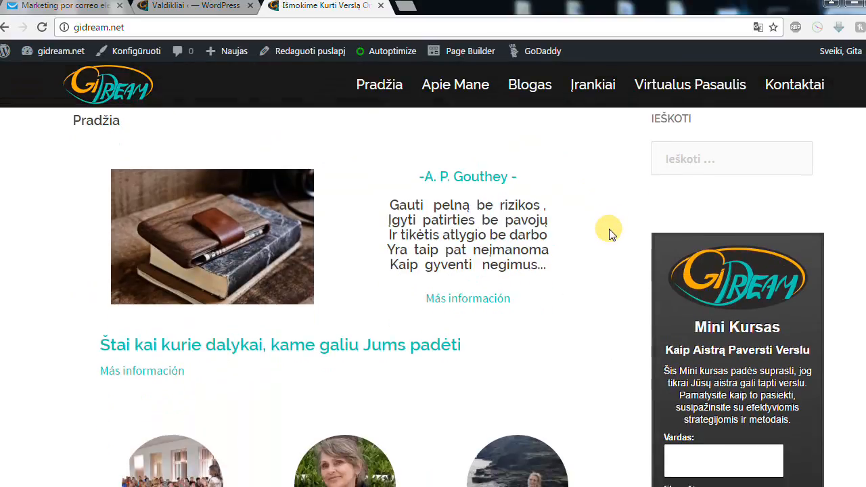
scroll(616, 224, "down", 1)
scroll(854, 274, "down", 1)
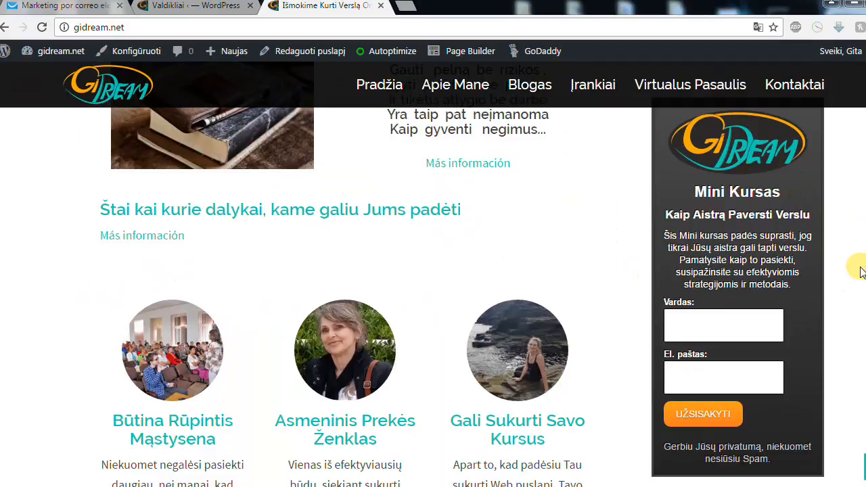
scroll(861, 271, "down", 1)
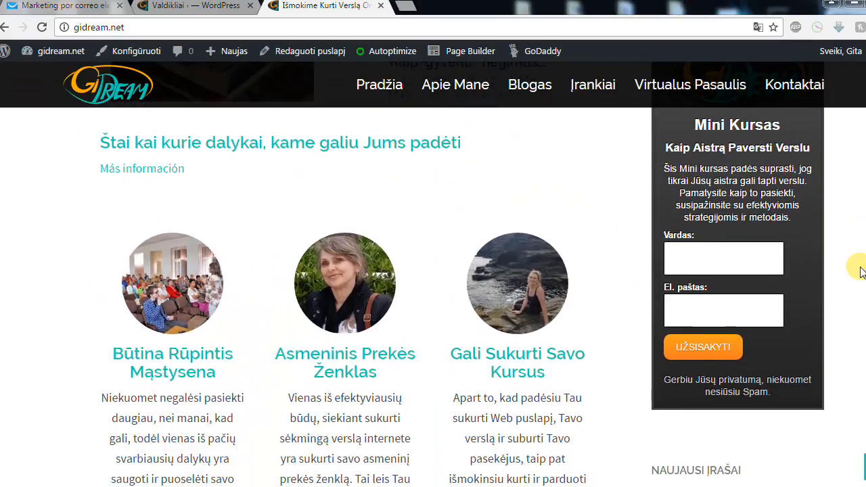
scroll(861, 271, "up", 1)
scroll(857, 233, "up", 3)
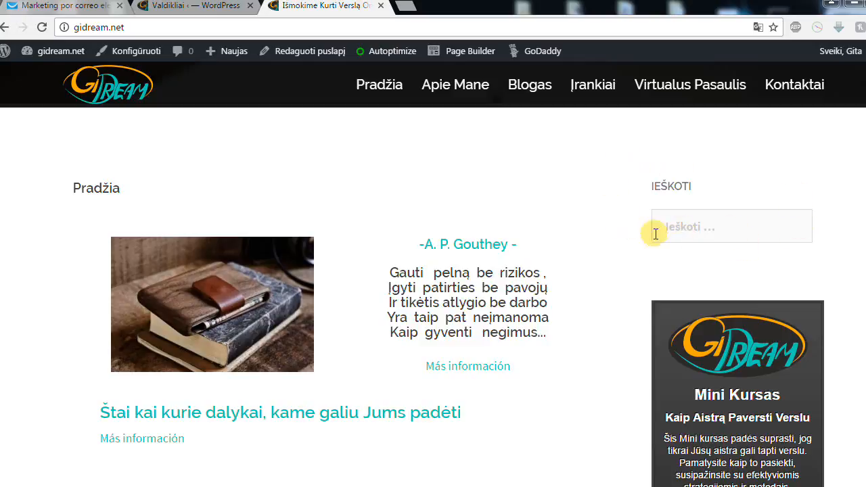
scroll(628, 206, "down", 1)
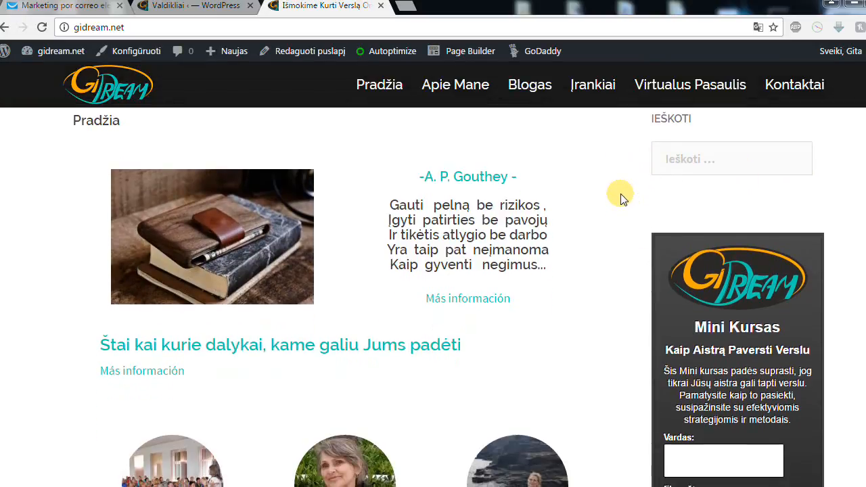
scroll(621, 193, "up", 1)
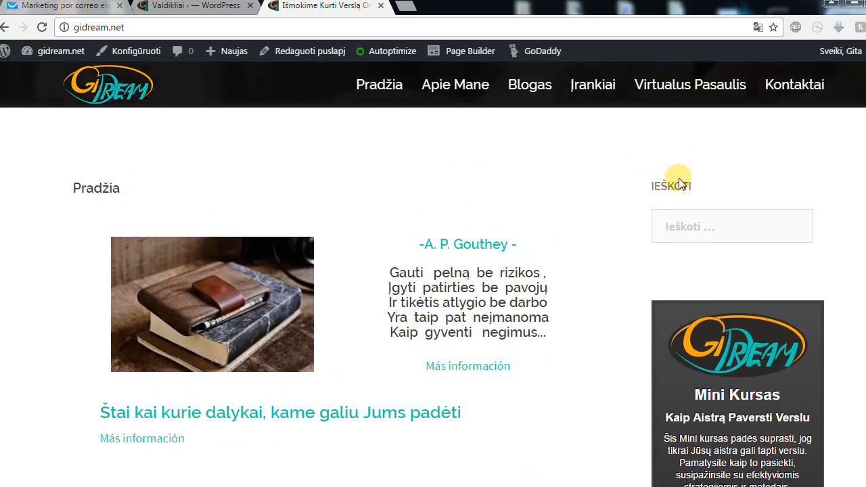
scroll(615, 186, "down", 4)
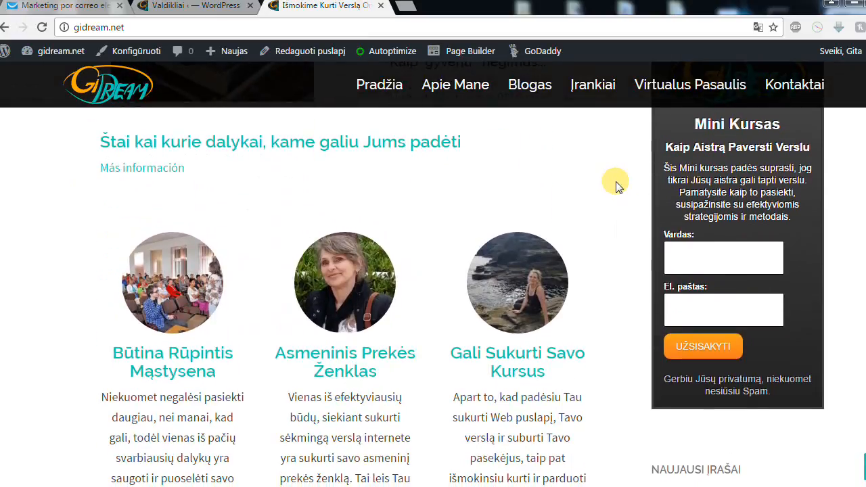
scroll(616, 183, "down", 4)
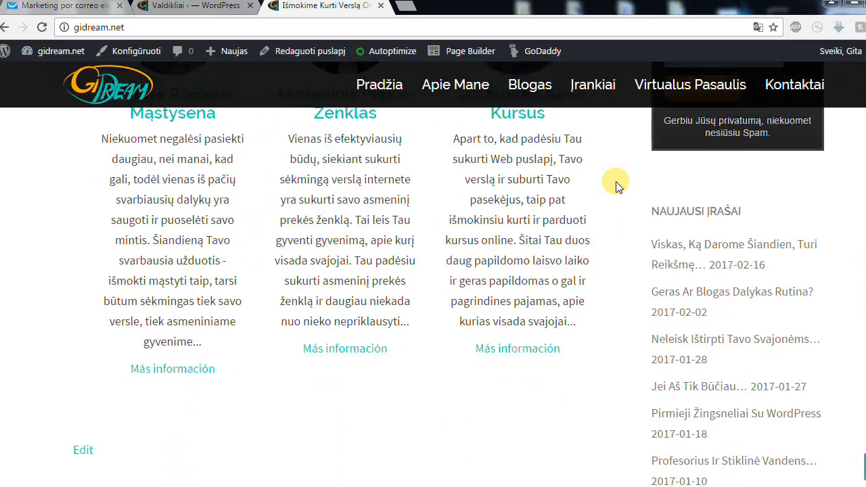
scroll(616, 186, "down", 3)
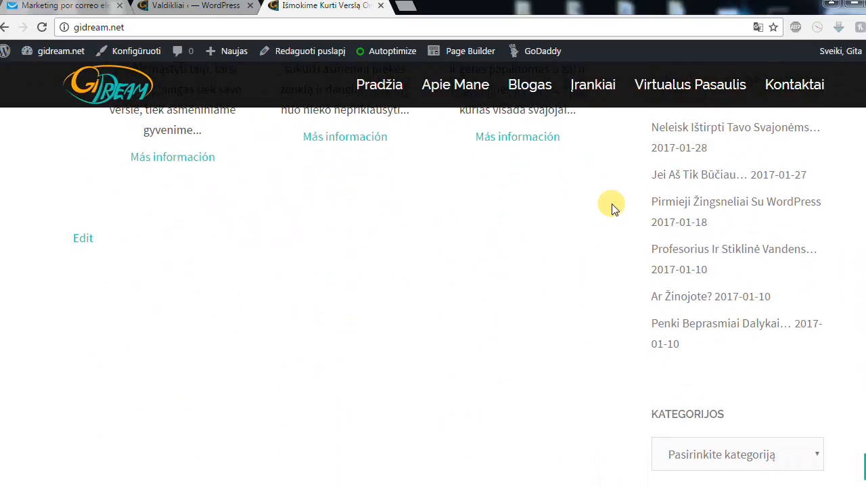
Examine the opt-in form in the homepage sidebar, from its logo and headings down to the name and e-mail fields and UŽSISAKYTI button.
scroll(612, 210, "up", 5)
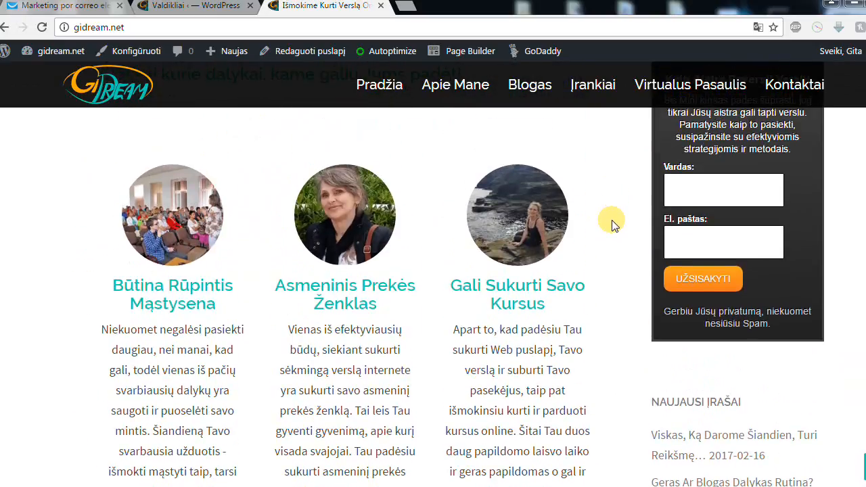
scroll(609, 250, "up", 2)
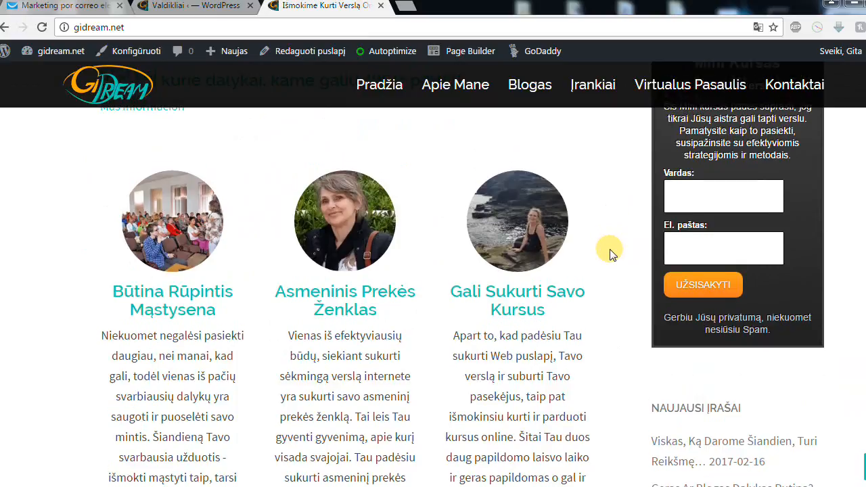
scroll(606, 245, "up", 1)
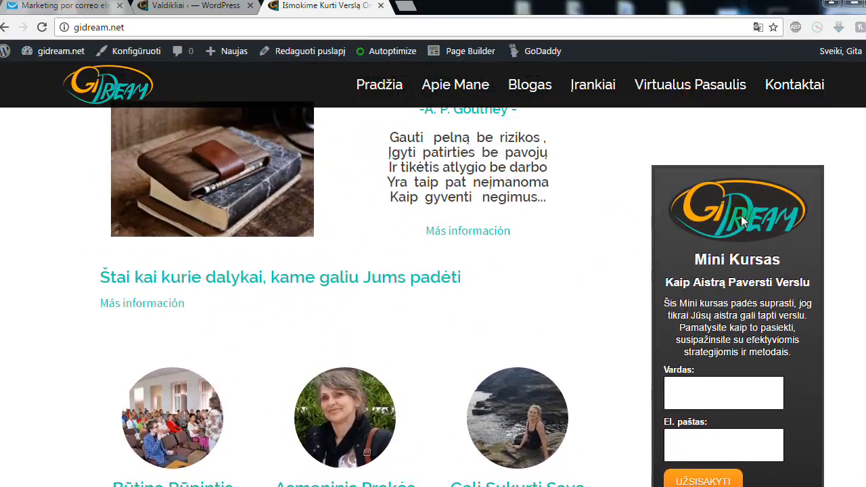
scroll(612, 202, "down", 1)
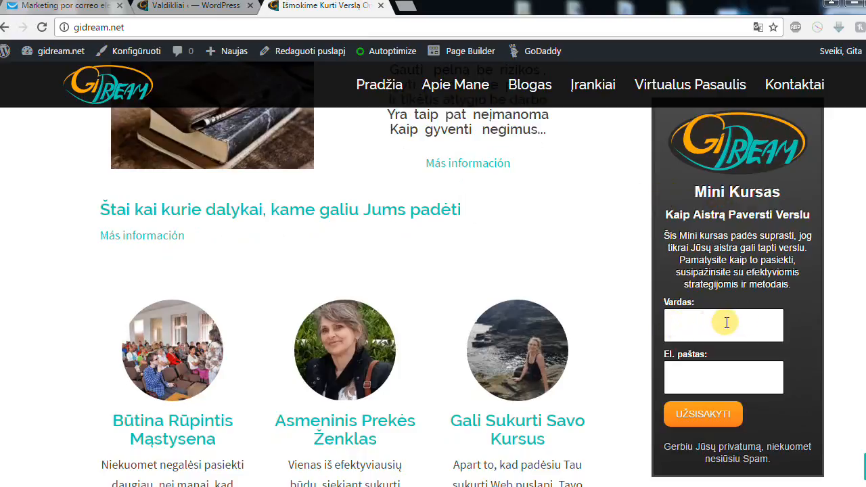
scroll(620, 315, "down", 1)
scroll(622, 315, "down", 1)
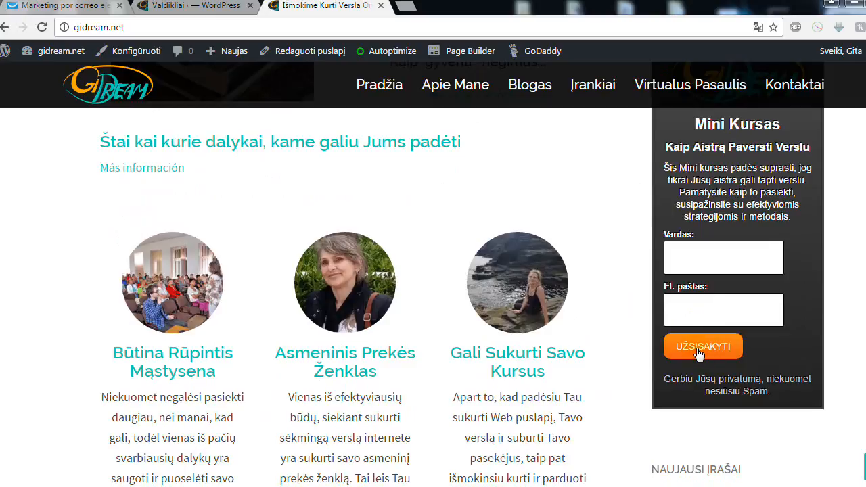
left_click(697, 350)
left_click(700, 351)
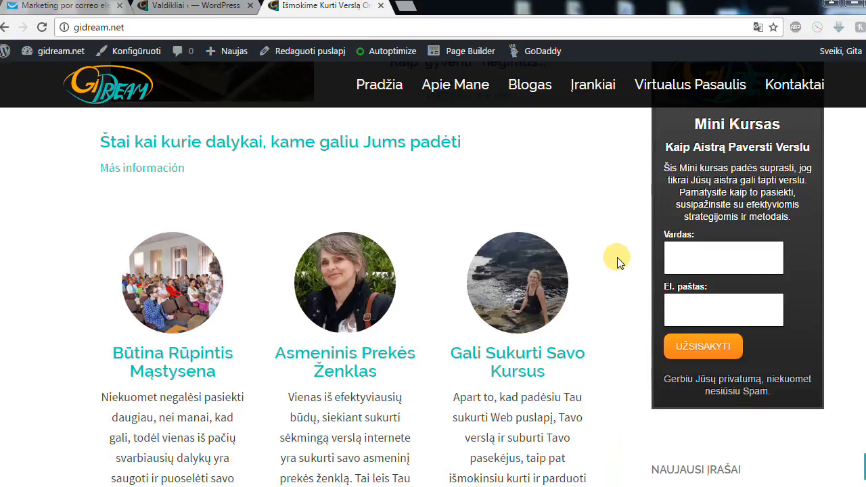
scroll(619, 274, "up", 1)
scroll(619, 280, "down", 1)
Return to the WordPress admin and open the "Šoninės Juostos Mini Kursas Aistra" action box for editing from the Action Boxes list.
left_click(173, 6)
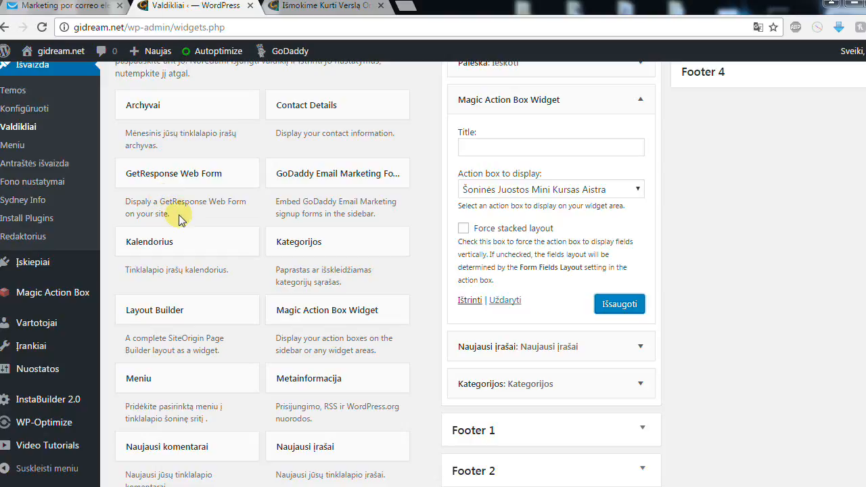
mouse_move(41, 298)
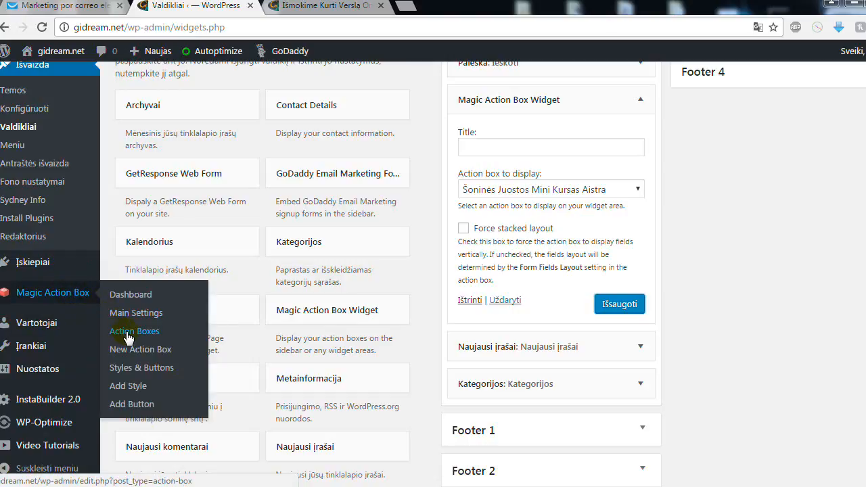
left_click(128, 332)
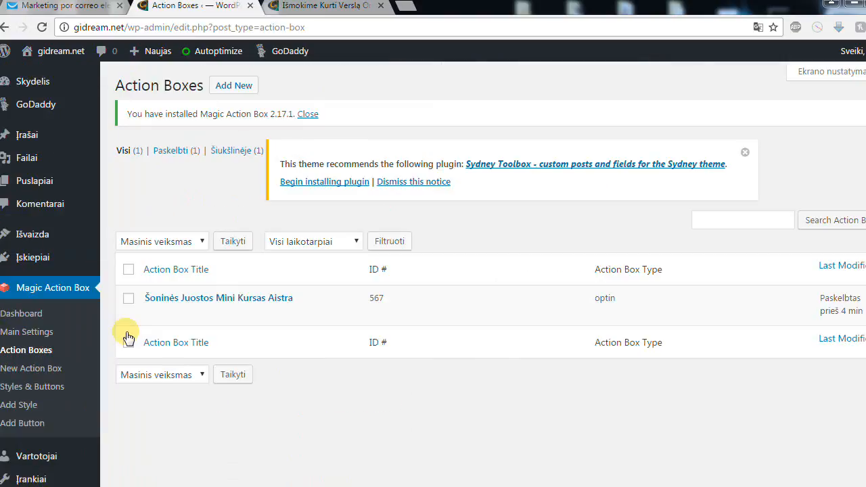
mouse_move(116, 302)
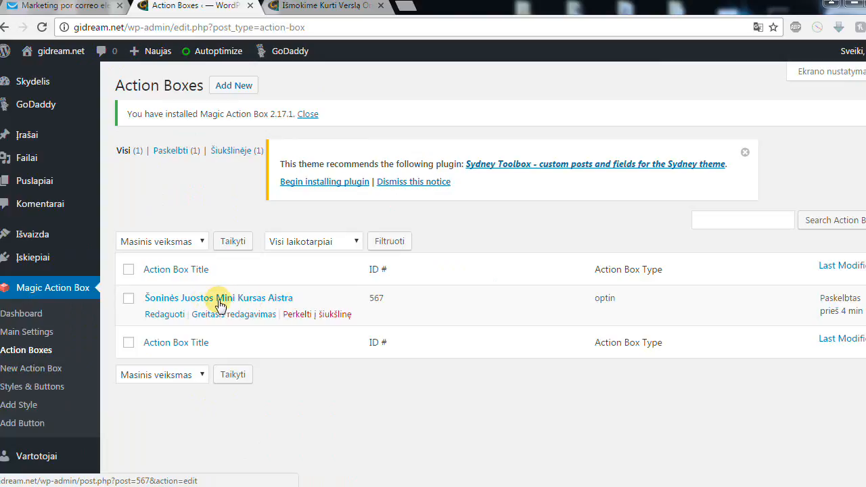
left_click(155, 316)
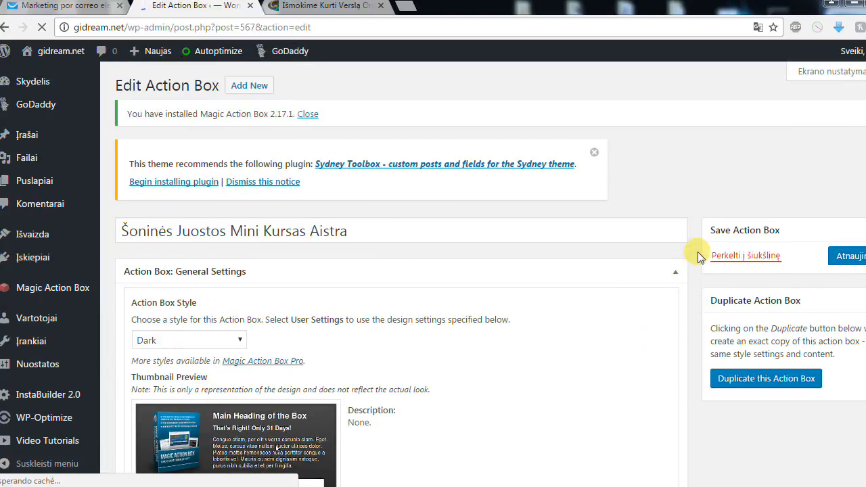
Enable automatic adjustment of the submit button width in the opt-in form settings and update the action box.
scroll(699, 250, "down", 4)
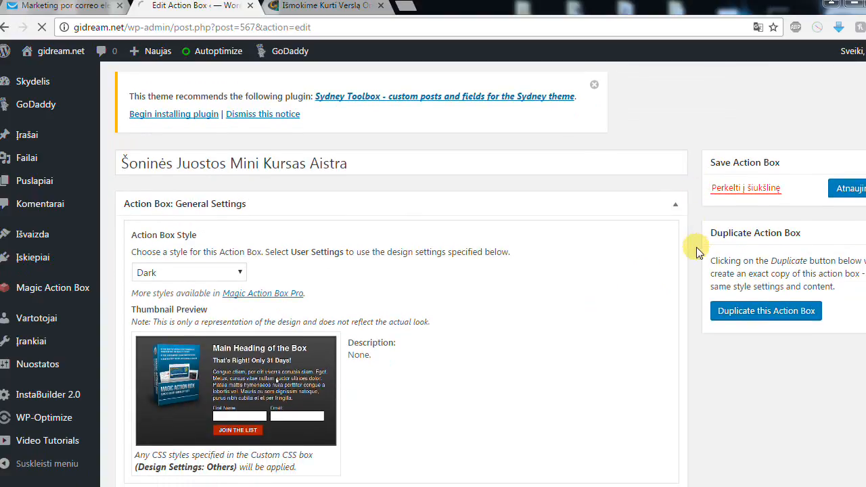
scroll(698, 250, "down", 3)
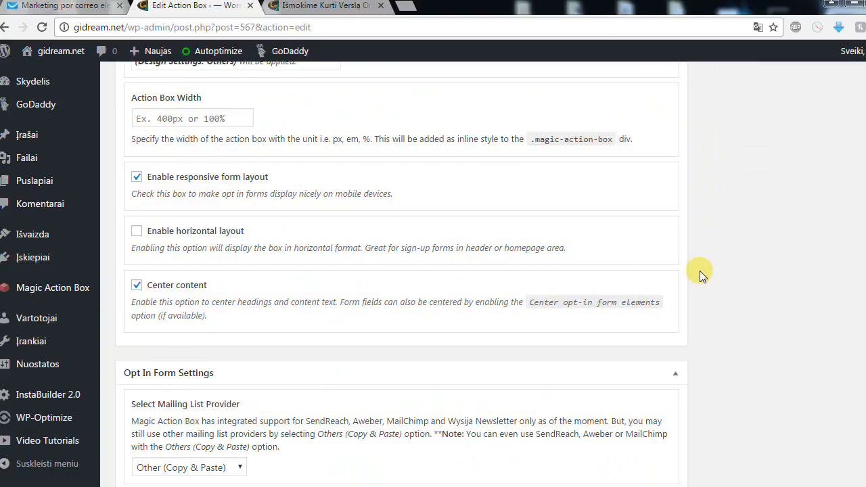
scroll(699, 271, "down", 1)
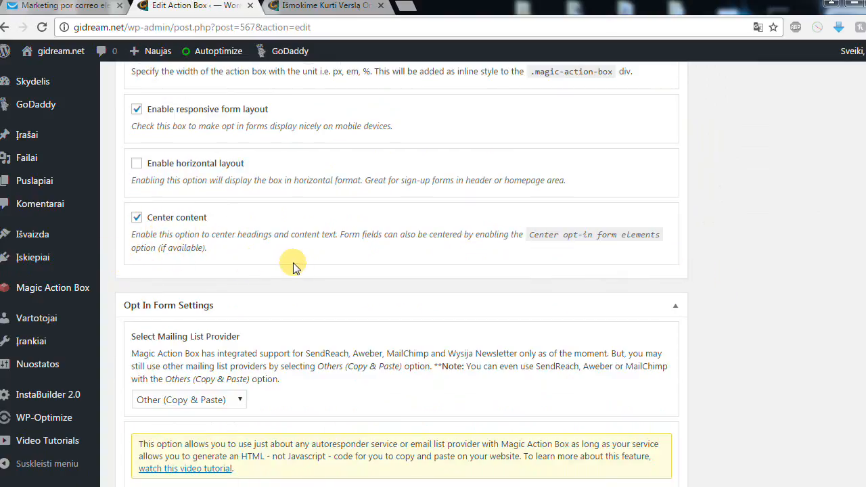
scroll(717, 200, "down", 4)
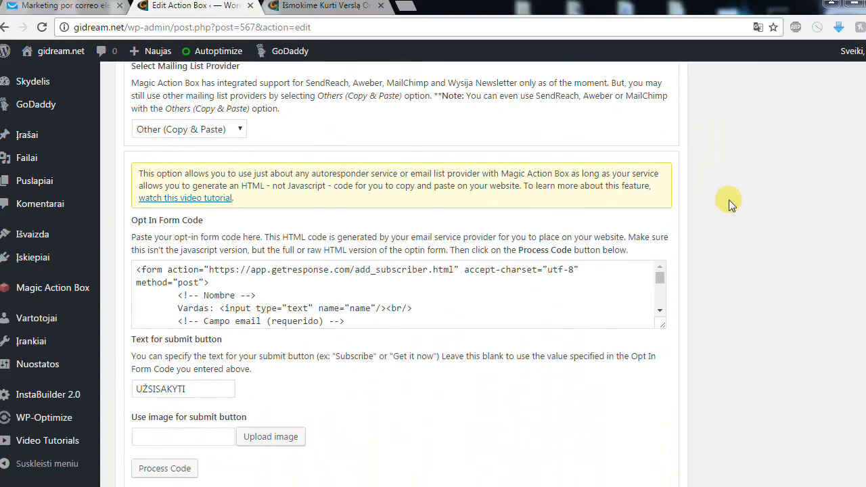
scroll(729, 200, "down", 4)
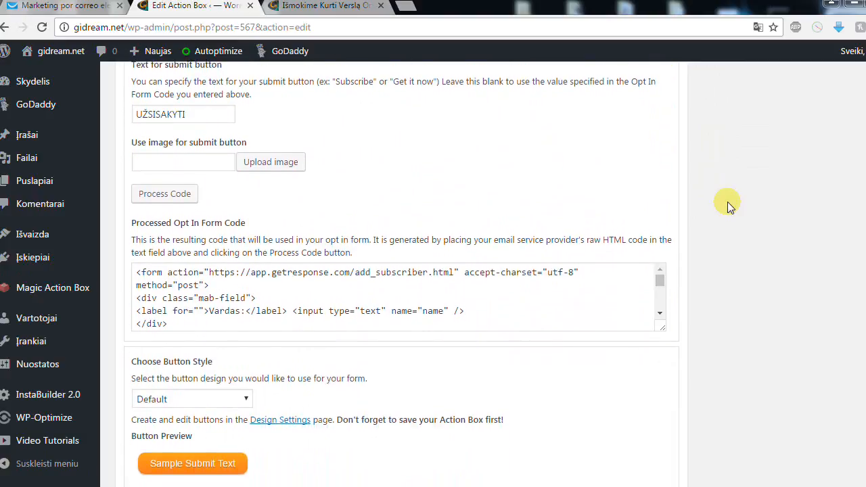
scroll(727, 202, "down", 9)
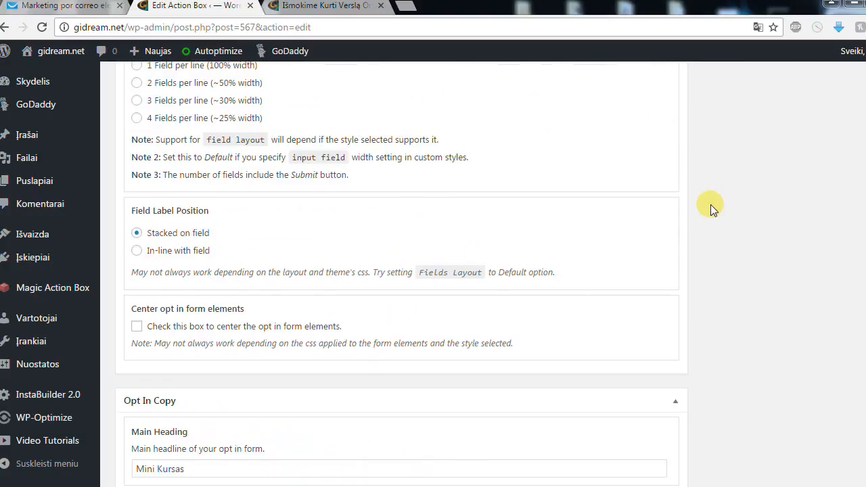
scroll(711, 204, "up", 4)
mouse_move(32, 257)
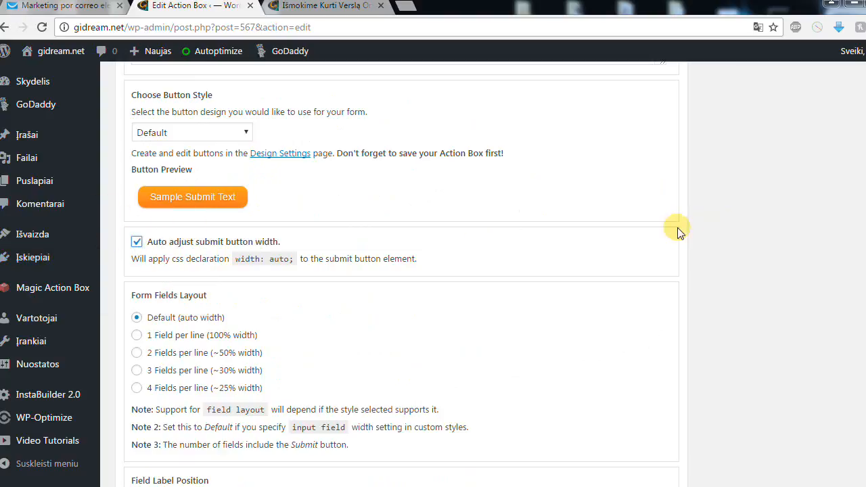
scroll(629, 248, "up", 5)
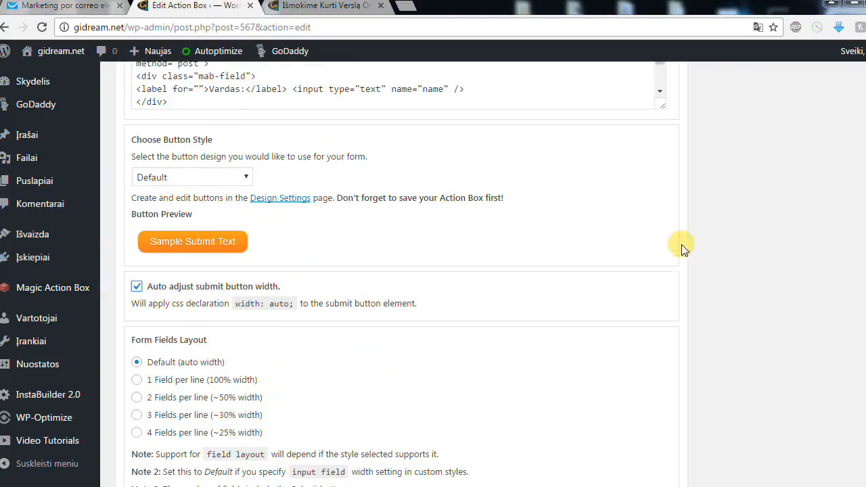
scroll(750, 234, "up", 15)
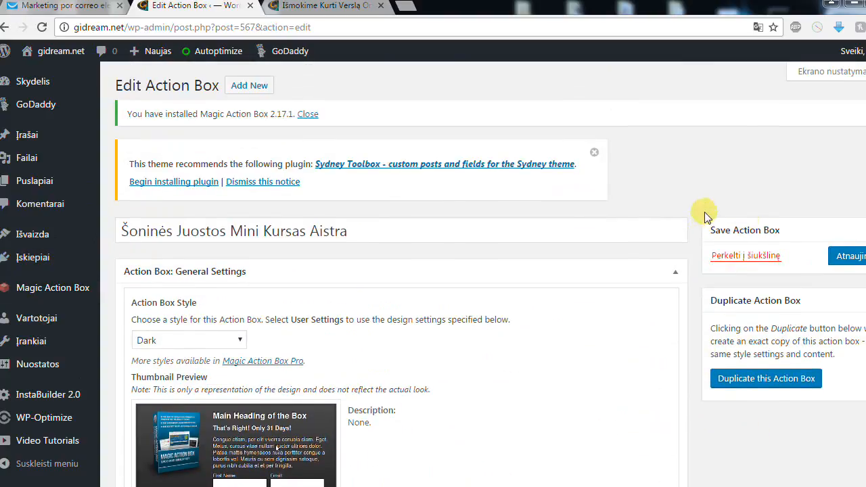
left_click(847, 254)
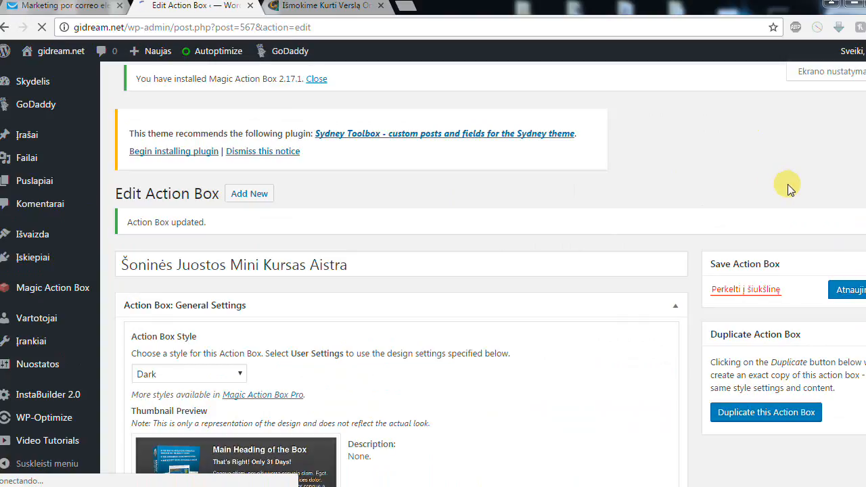
Reload the gidream.net homepage and check the alignment of the sidebar form's fields and submit button.
left_click(320, 6)
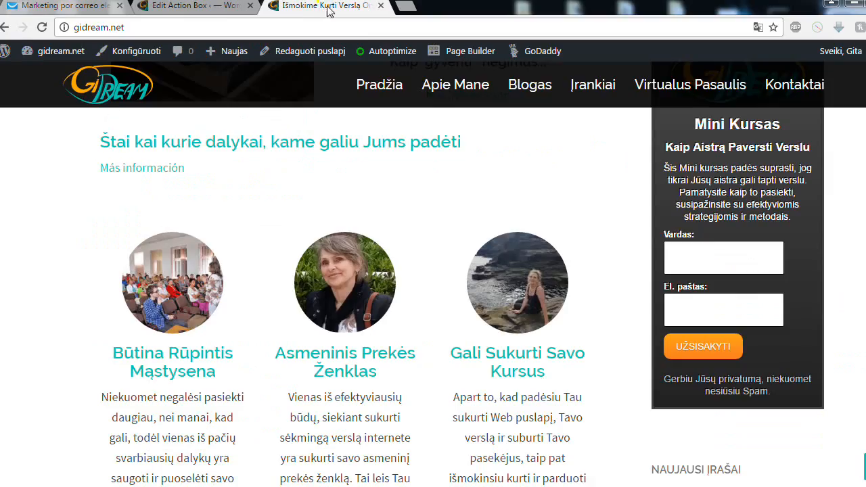
left_click(40, 26)
scroll(433, 284, "up", 3)
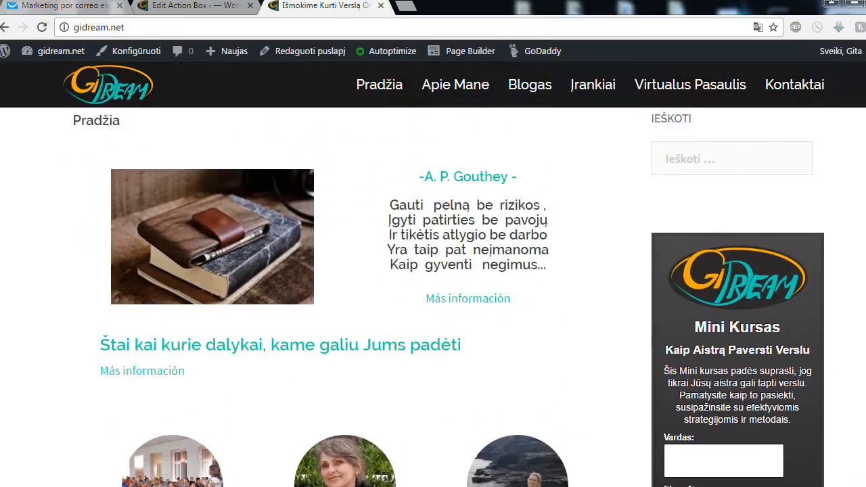
scroll(433, 284, "down", 1)
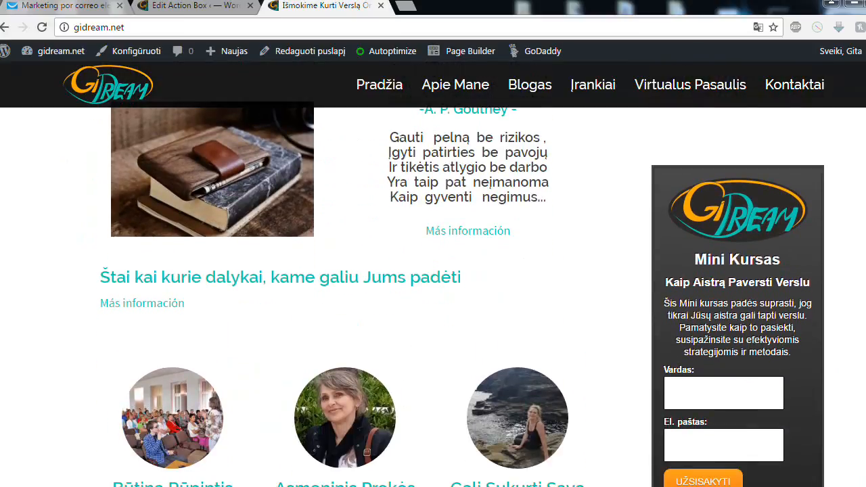
scroll(730, 267, "down", 2)
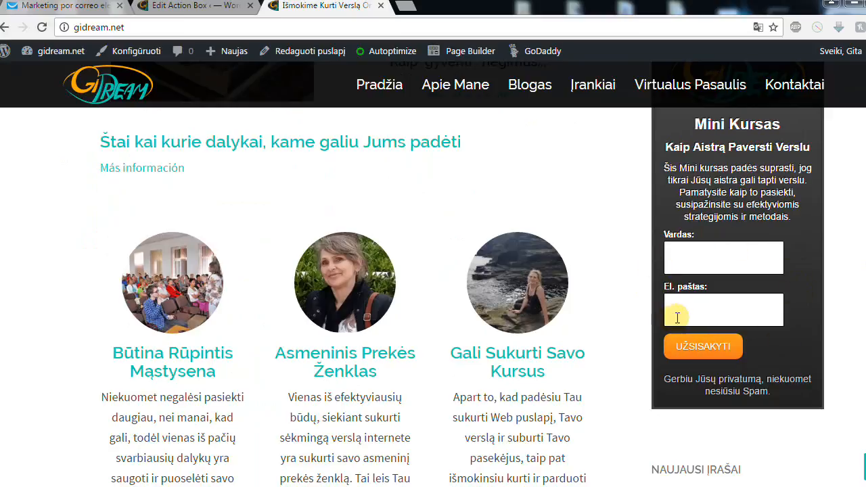
Enable centering of the opt-in form elements in the "Šoninės Juostos Mini Kursas Aistra" action box and update it.
left_click(168, 8)
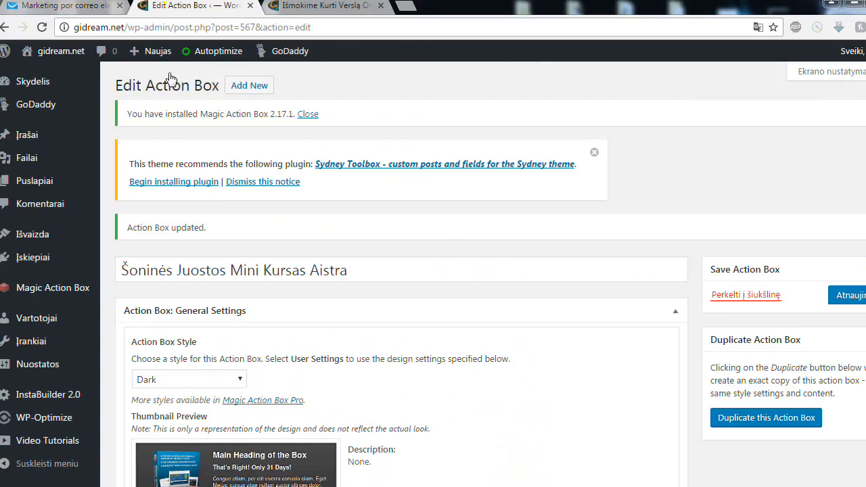
scroll(437, 263, "down", 4)
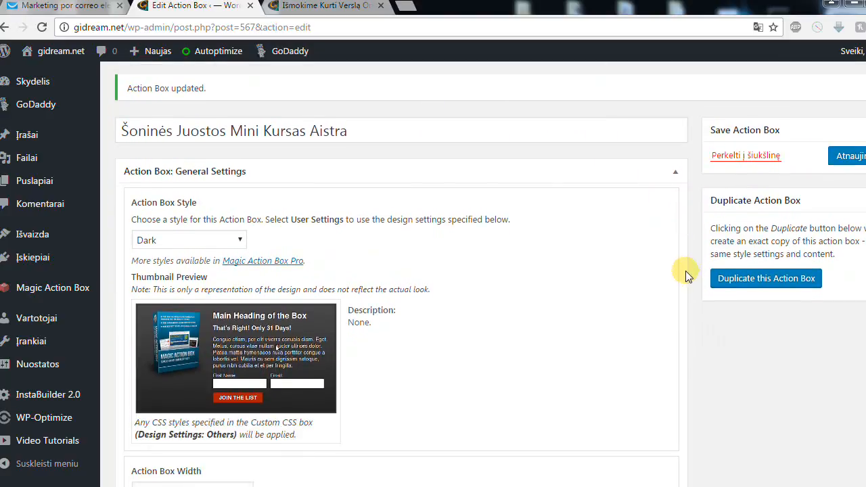
scroll(682, 269, "down", 6)
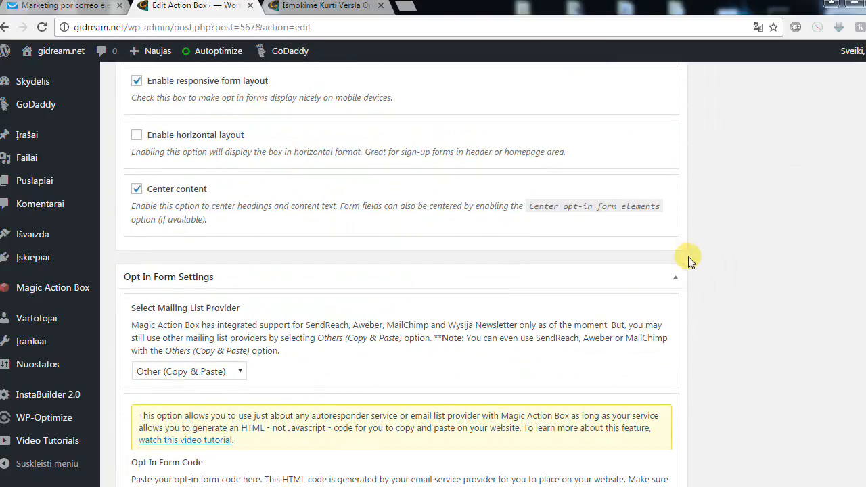
scroll(708, 252, "down", 6)
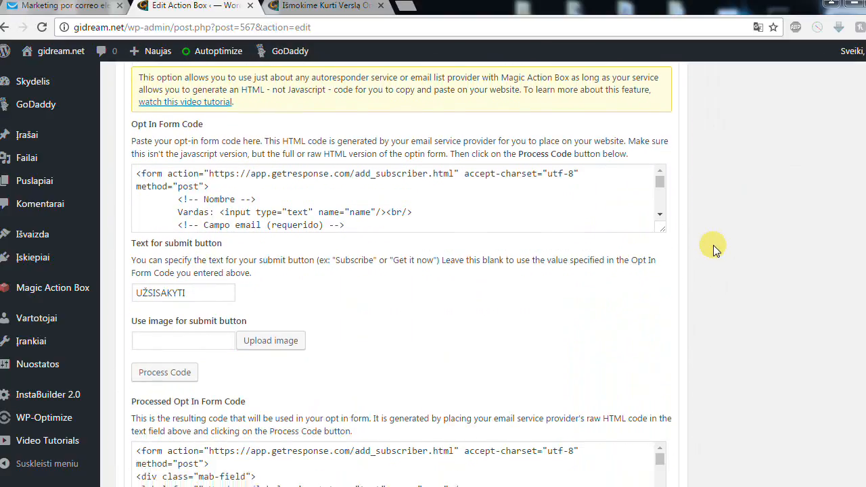
scroll(731, 243, "down", 4)
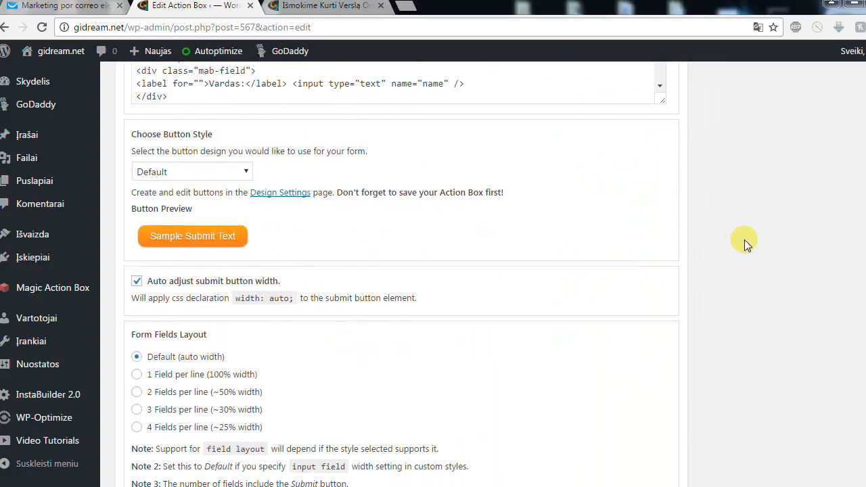
scroll(744, 240, "down", 3)
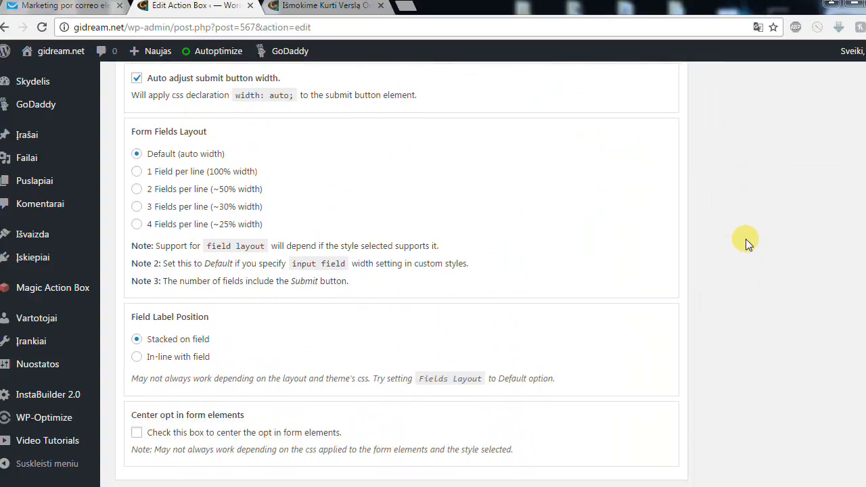
scroll(745, 238, "down", 1)
scroll(745, 239, "down", 1)
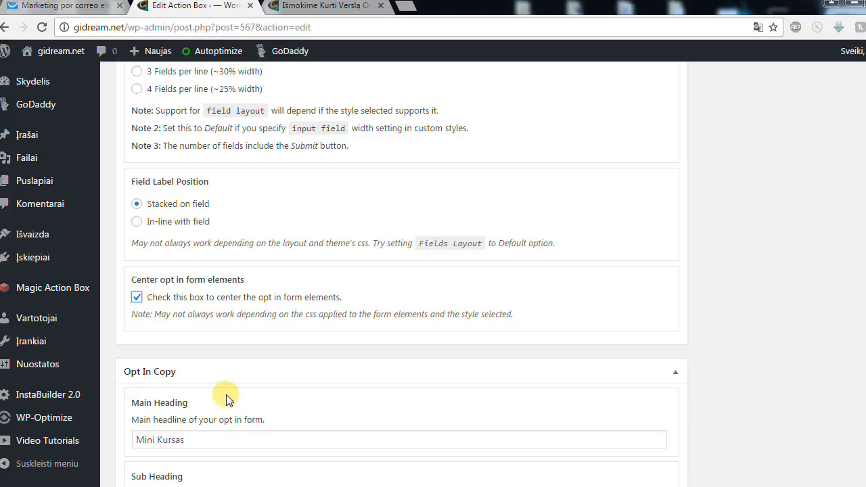
scroll(389, 363, "up", 15)
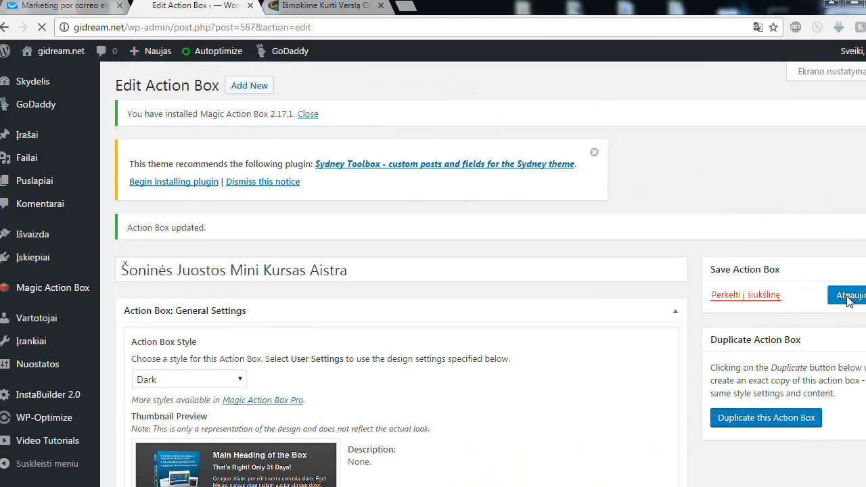
left_click(849, 299)
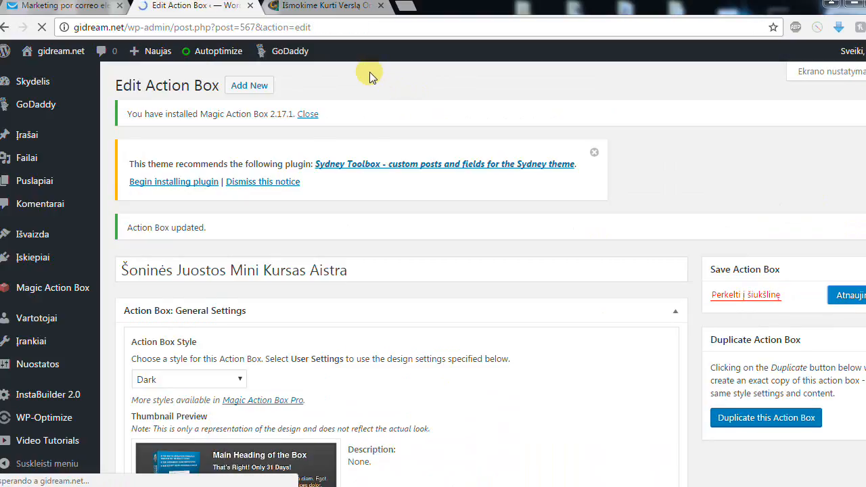
Reload the gidream.net homepage to check how the centering setting affects the sidebar opt-in form.
left_click(329, 8)
left_click(20, 30)
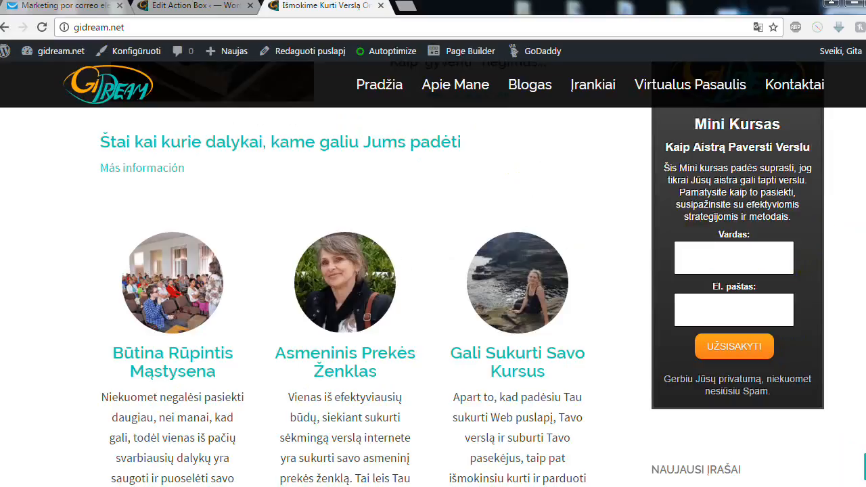
Examine the centered sidebar opt-in form on the homepage, from the logo to the privacy note, and its place within the whole page.
scroll(433, 271, "up", 1)
scroll(858, 264, "down", 1)
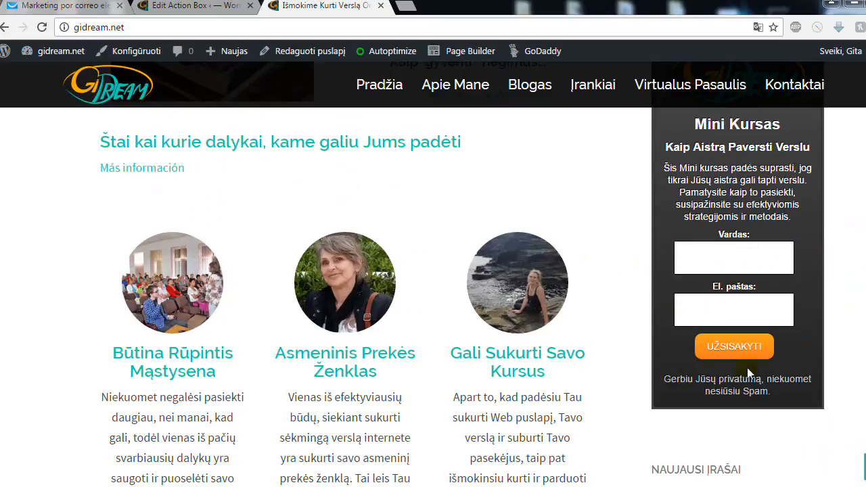
scroll(858, 280, "up", 2)
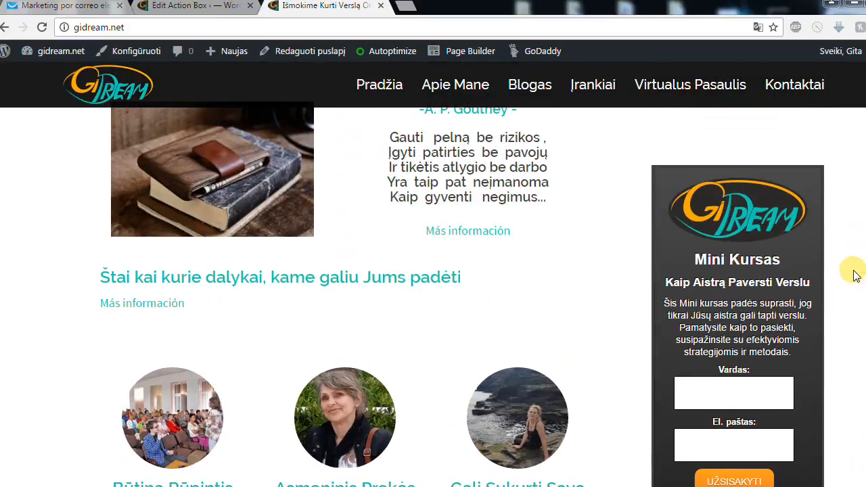
scroll(856, 275, "up", 2)
scroll(856, 275, "down", 1)
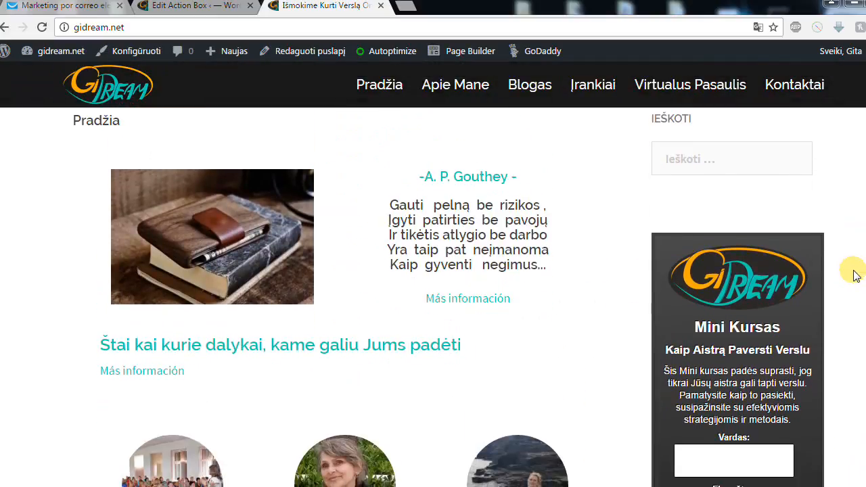
scroll(856, 275, "up", 4)
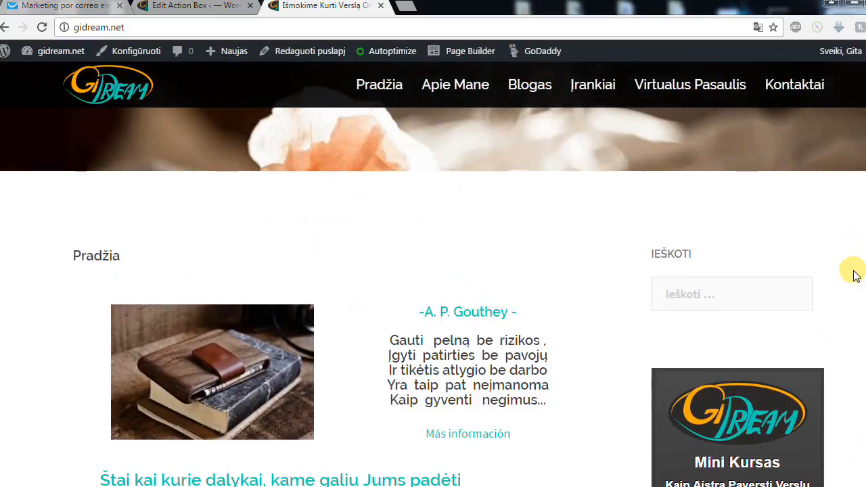
scroll(856, 276, "down", 4)
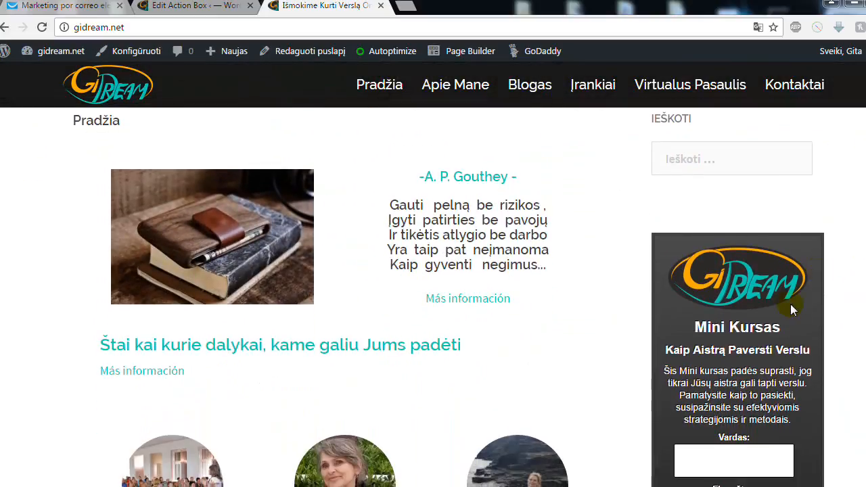
scroll(861, 211, "up", 1)
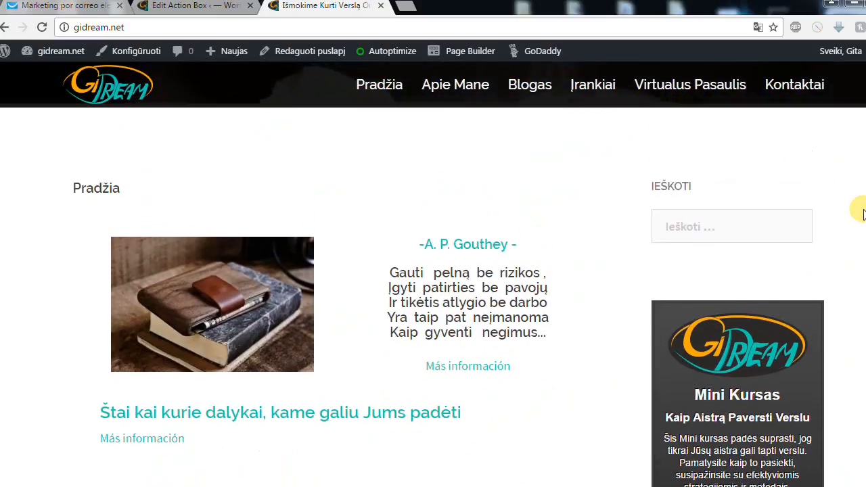
scroll(864, 214, "down", 8)
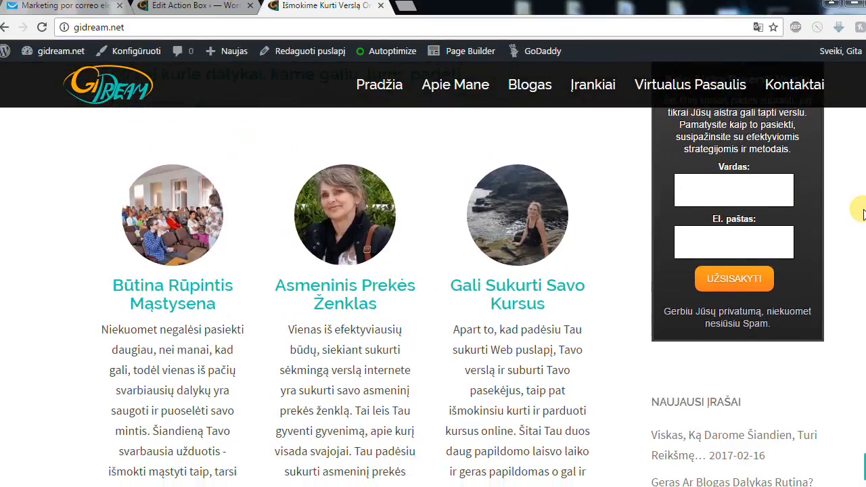
scroll(864, 214, "down", 9)
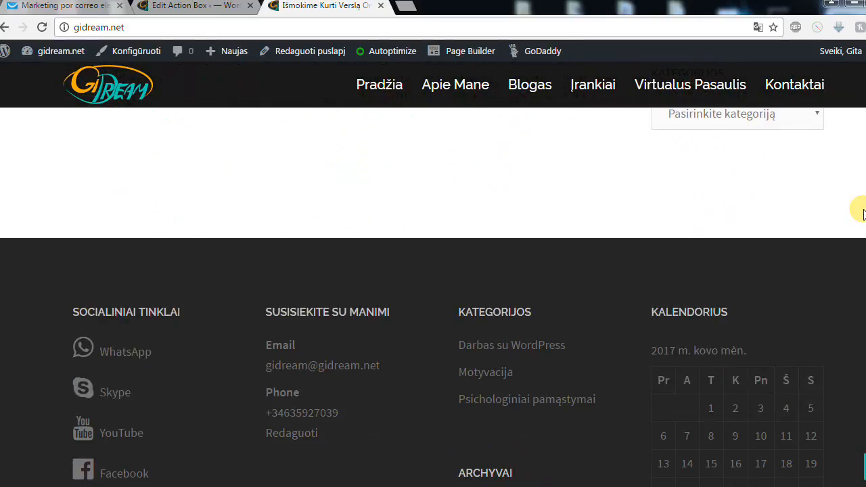
scroll(864, 214, "up", 9)
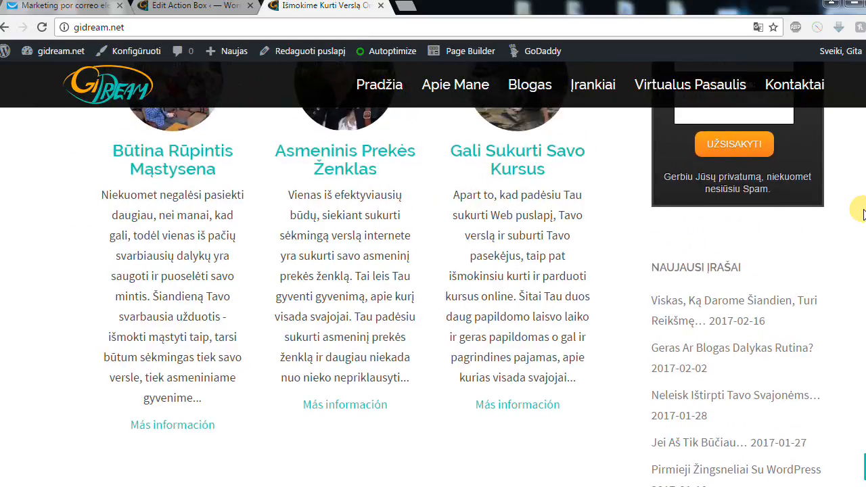
scroll(863, 214, "up", 10)
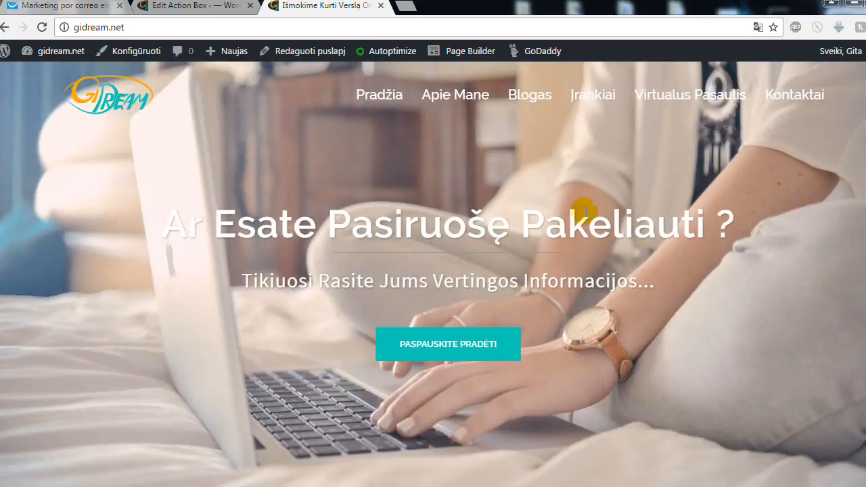
scroll(700, 223, "down", 5)
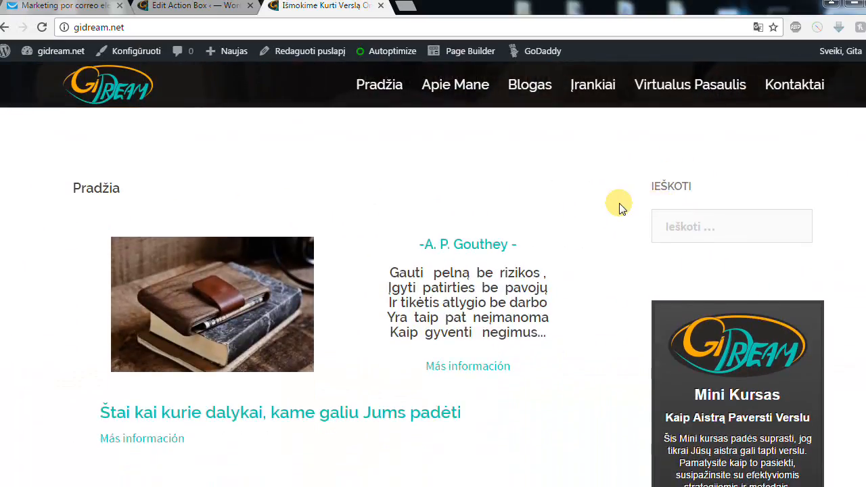
scroll(589, 209, "down", 2)
scroll(589, 211, "down", 3)
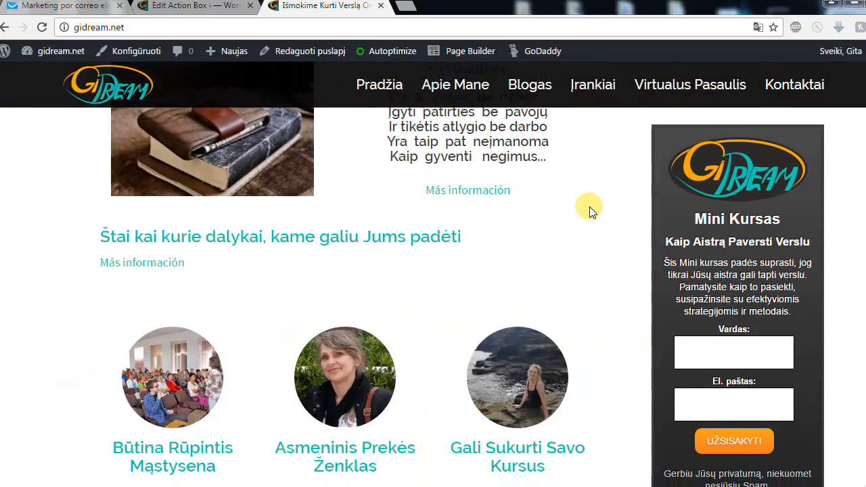
scroll(589, 211, "up", 2)
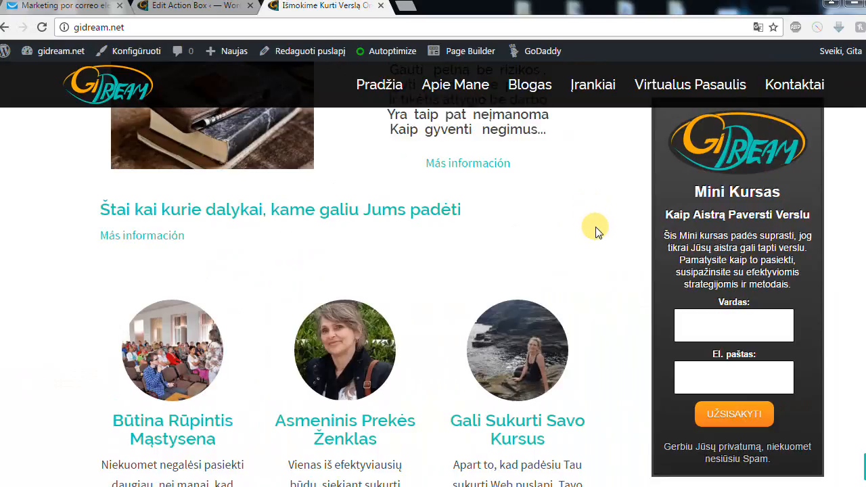
scroll(597, 234, "up", 2)
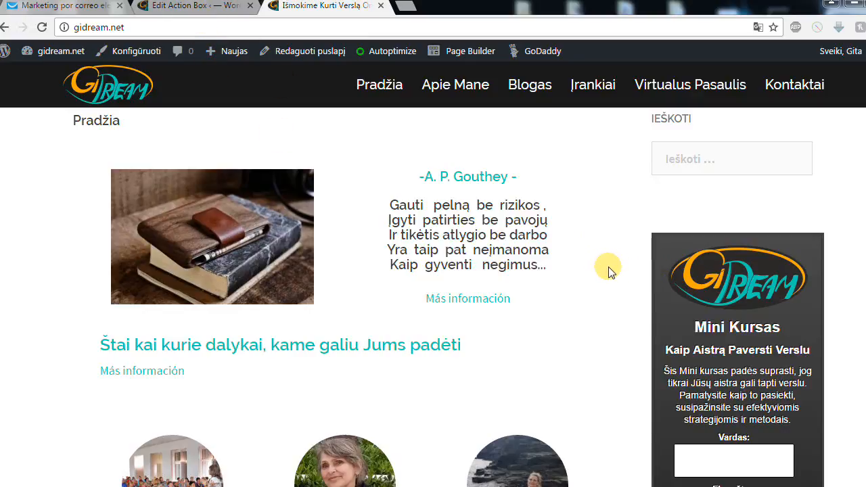
scroll(612, 244, "down", 1)
scroll(613, 243, "down", 1)
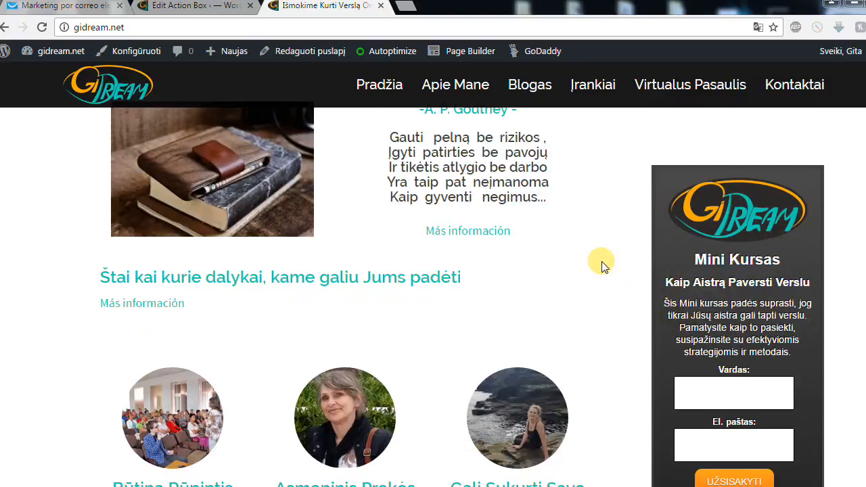
scroll(599, 257, "down", 2)
scroll(596, 250, "down", 1)
scroll(598, 242, "down", 1)
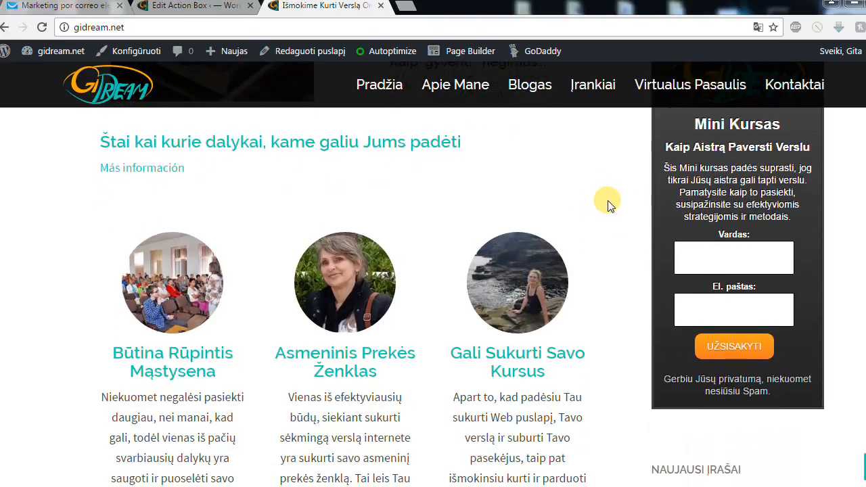
scroll(606, 202, "up", 1)
Review the general settings, opt-in form settings and opt-in copy of the "Šoninės Juostos Mini Kursas Aistra" action box.
left_click(153, 8)
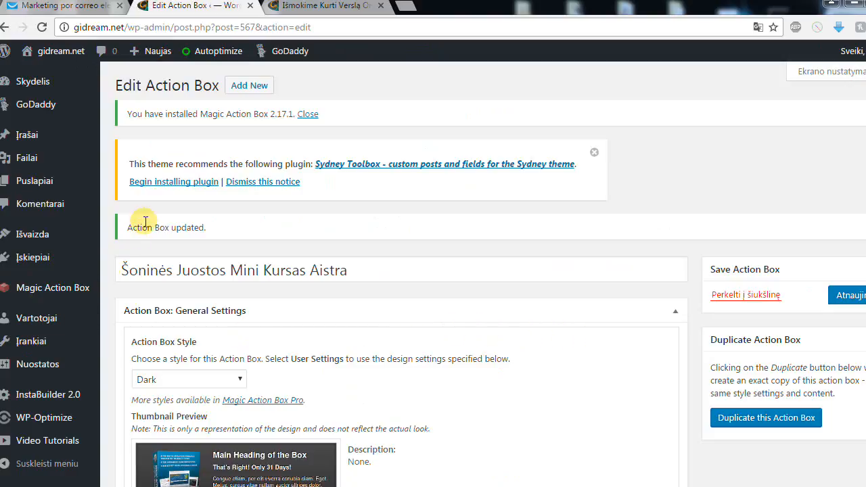
mouse_move(61, 297)
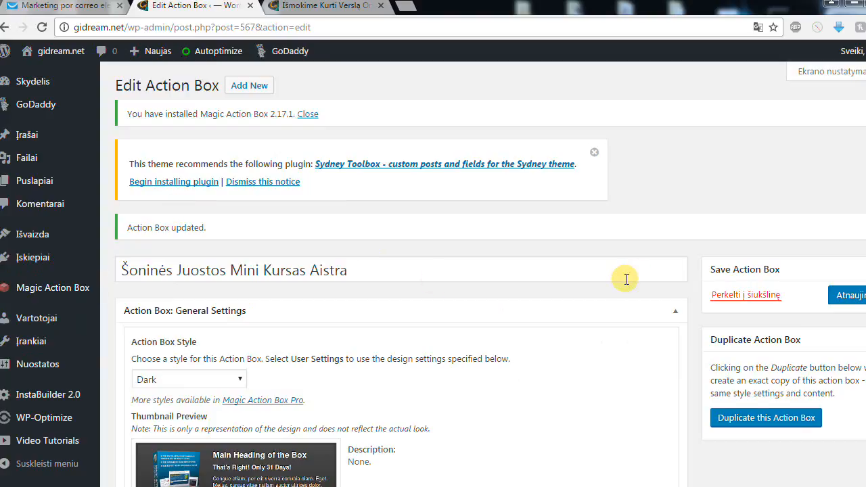
scroll(627, 277, "down", 1)
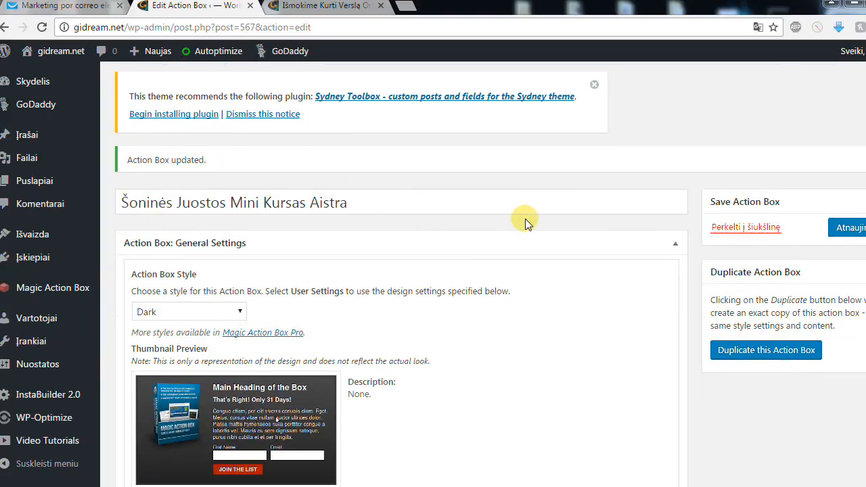
scroll(567, 222, "down", 4)
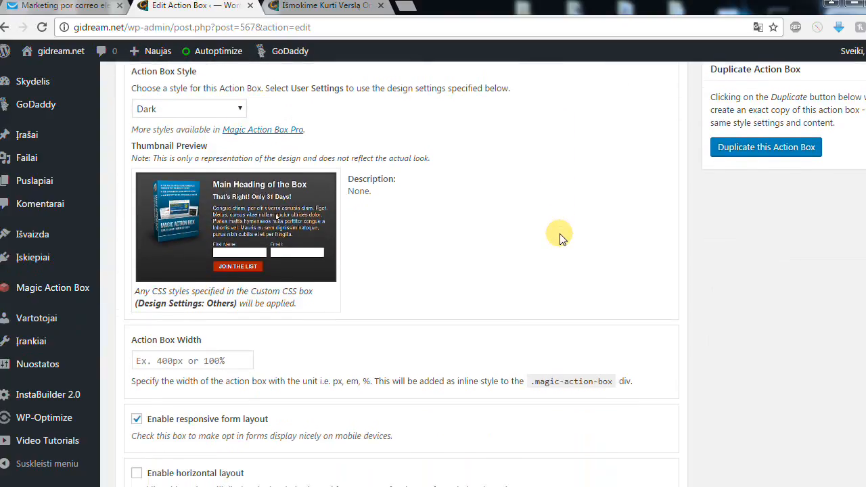
scroll(569, 214, "down", 1)
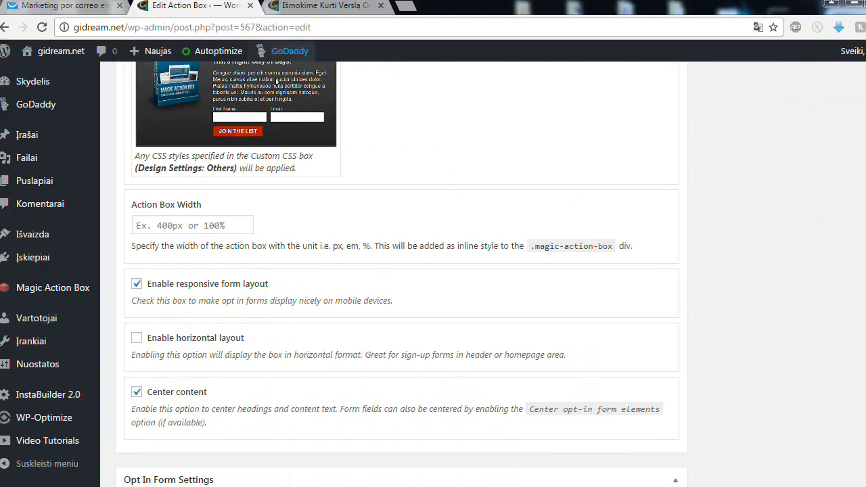
left_click(323, 6)
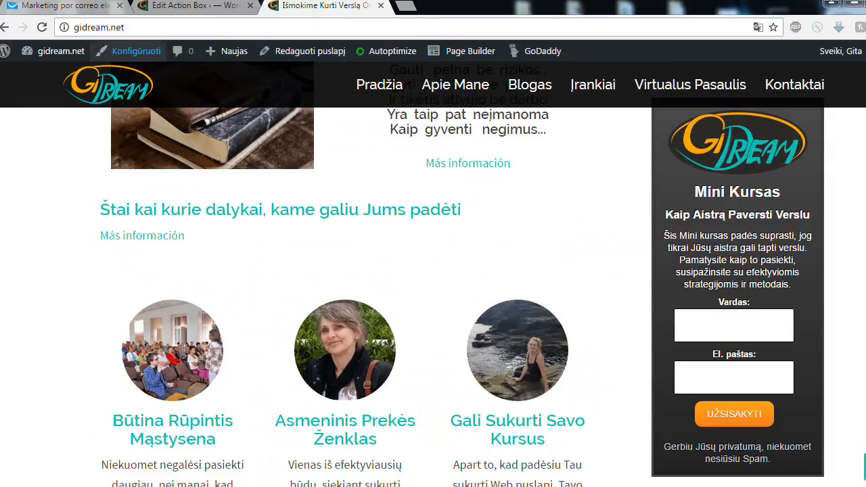
left_click(203, 7)
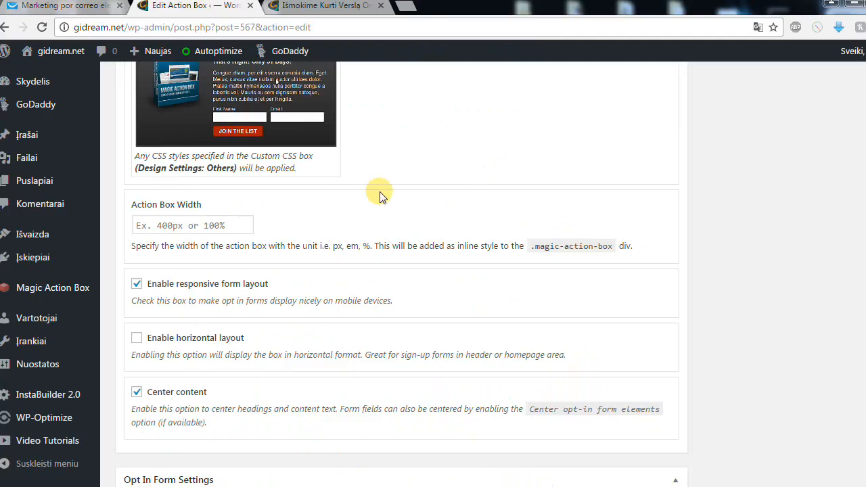
scroll(406, 200, "up", 2)
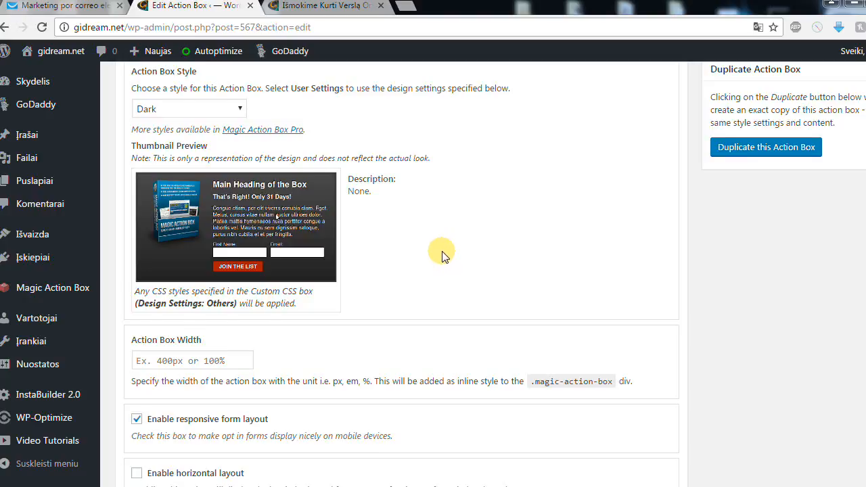
scroll(441, 256, "down", 5)
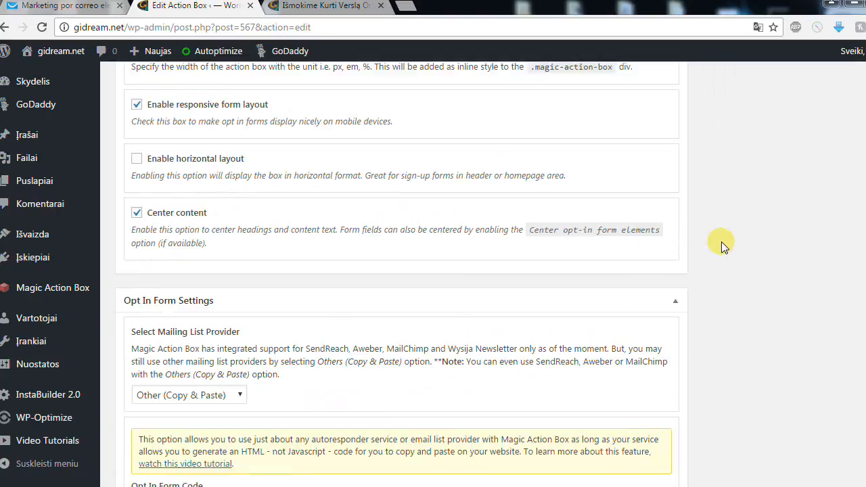
scroll(721, 241, "down", 5)
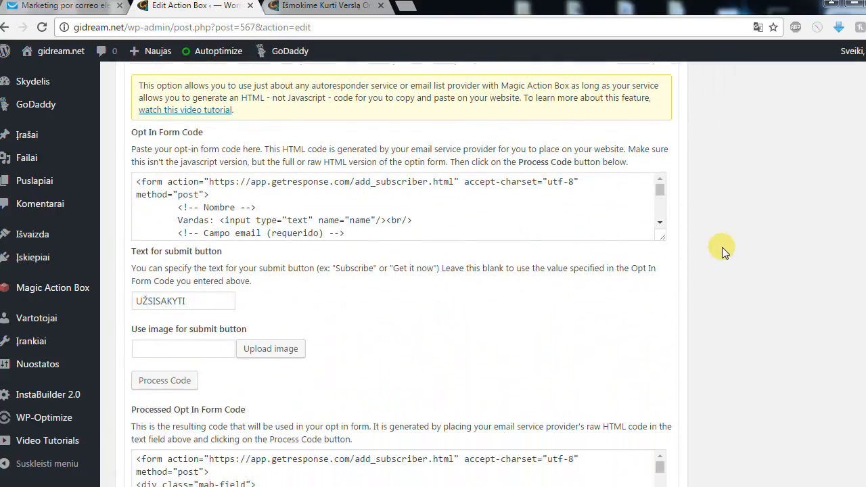
scroll(722, 247, "down", 10)
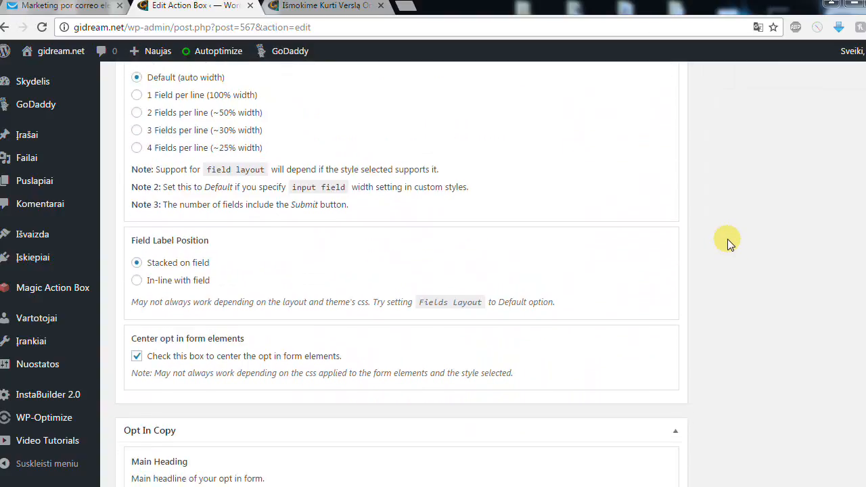
scroll(728, 239, "down", 8)
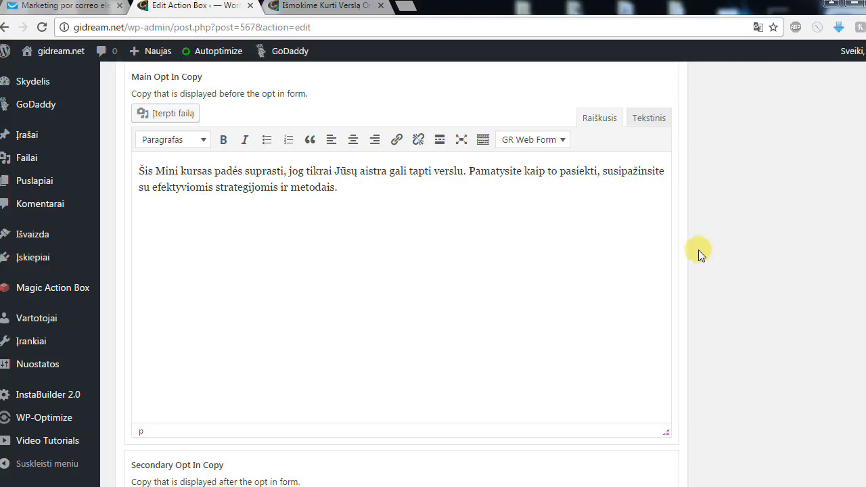
scroll(122, 323, "up", 2)
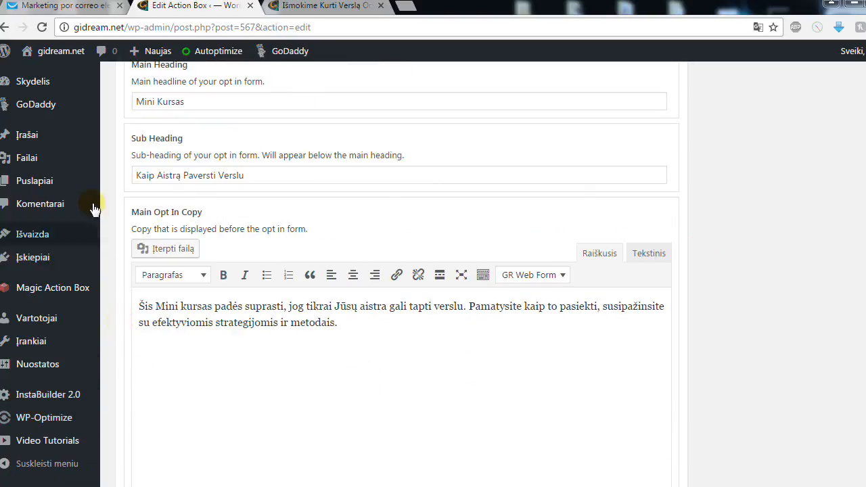
Open the existing blog post "Geras Ar Blogas Dalykas Rutina?" for editing from the list of all posts.
mouse_move(30, 135)
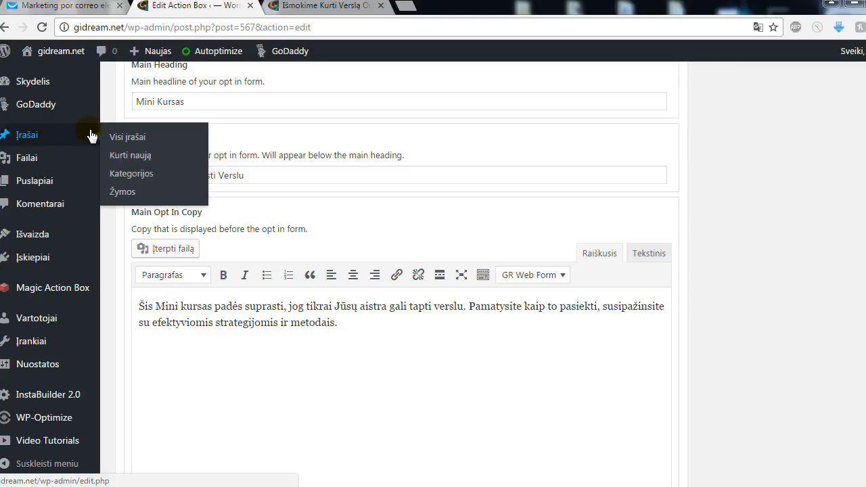
left_click(136, 139)
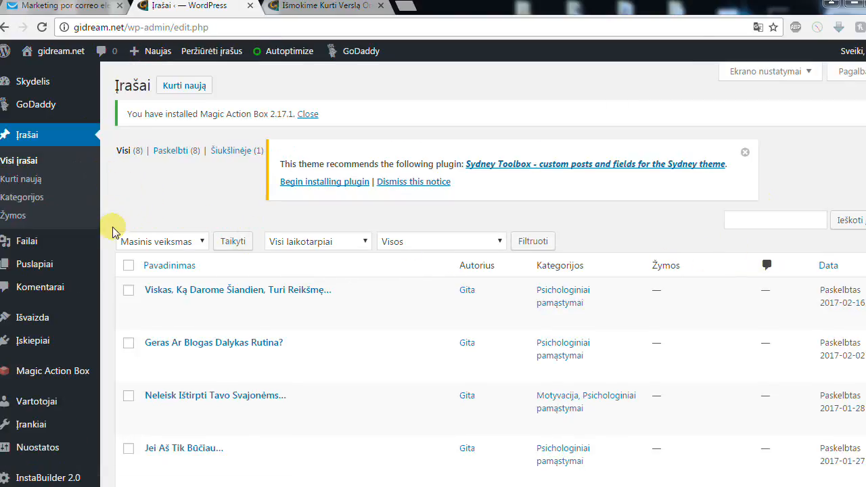
scroll(112, 223, "down", 1)
scroll(107, 204, "down", 4)
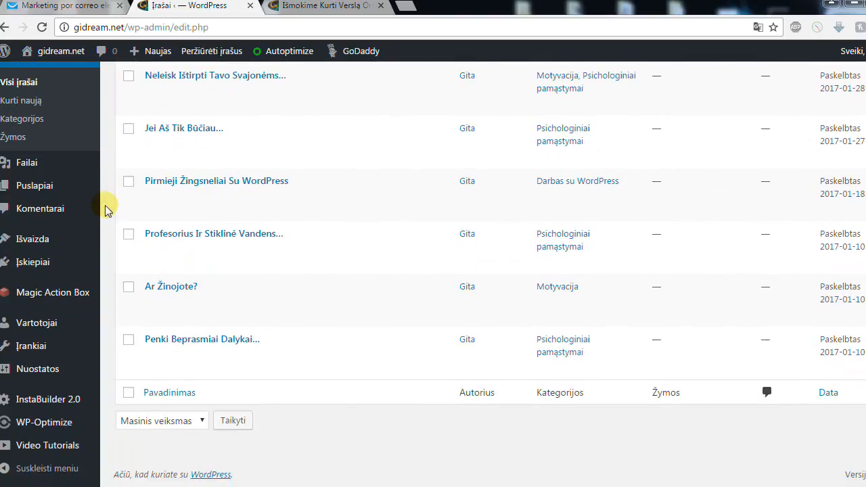
scroll(105, 205, "up", 5)
scroll(105, 205, "down", 2)
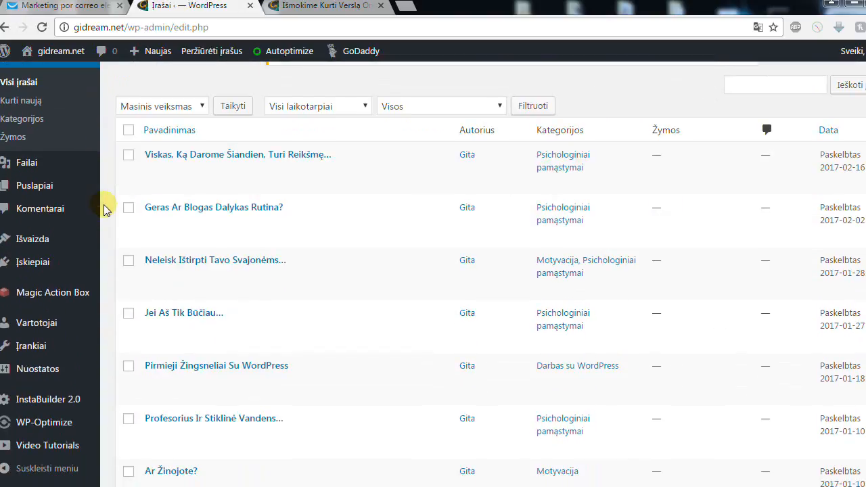
scroll(103, 204, "down", 1)
mouse_move(128, 145)
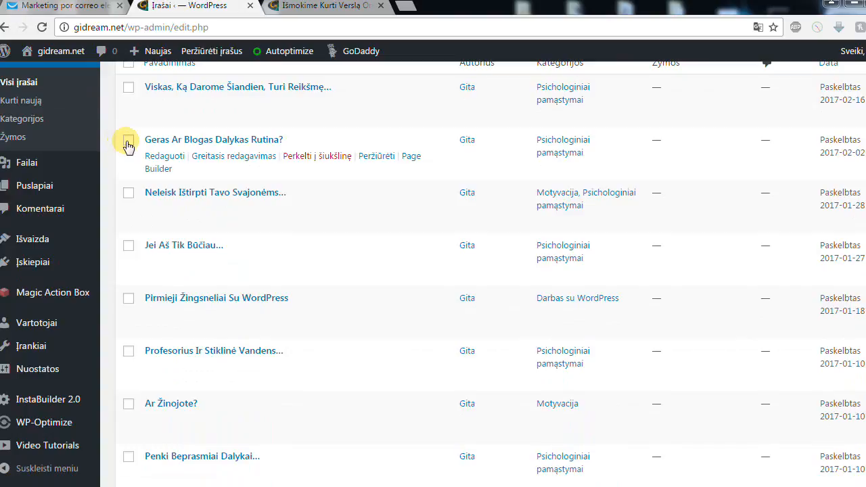
left_click(164, 158)
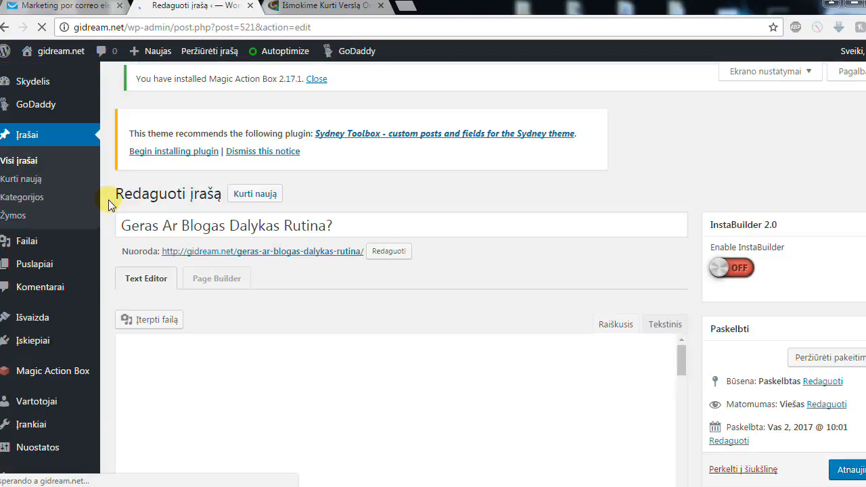
Look through the post's text down to the Magic Action Box section with its action box selection and placement options.
scroll(108, 205, "down", 2)
scroll(108, 205, "down", 5)
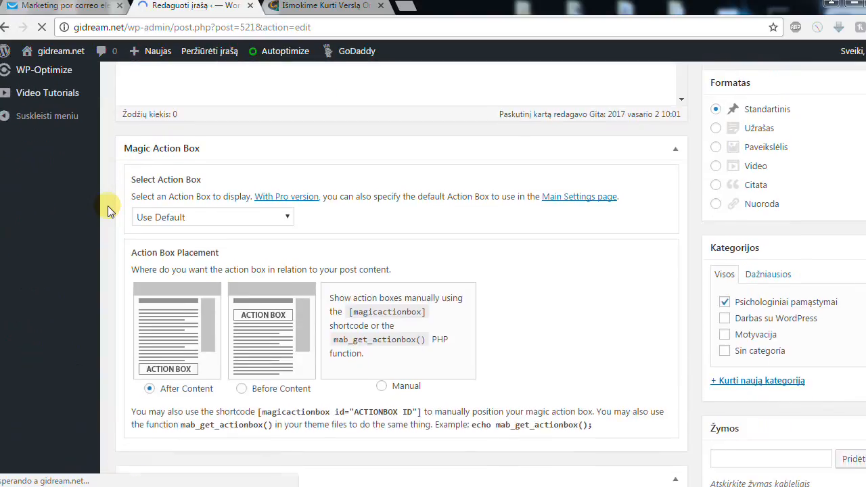
scroll(111, 190, "up", 7)
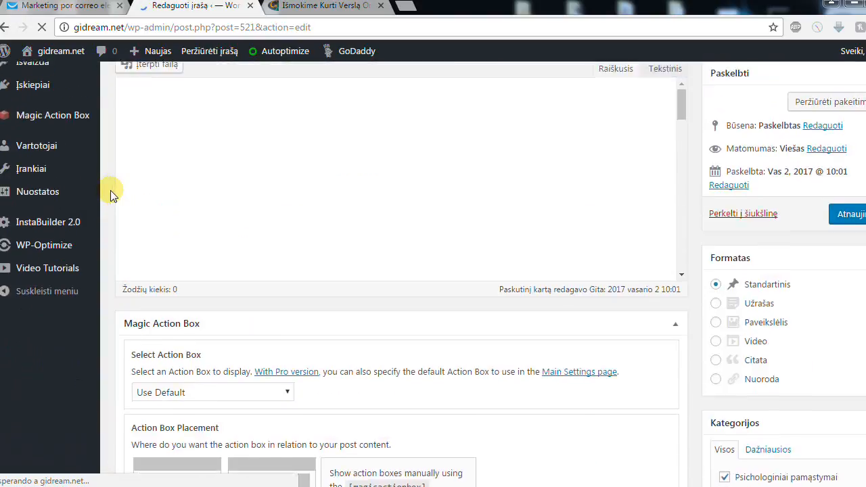
scroll(251, 299, "down", 5)
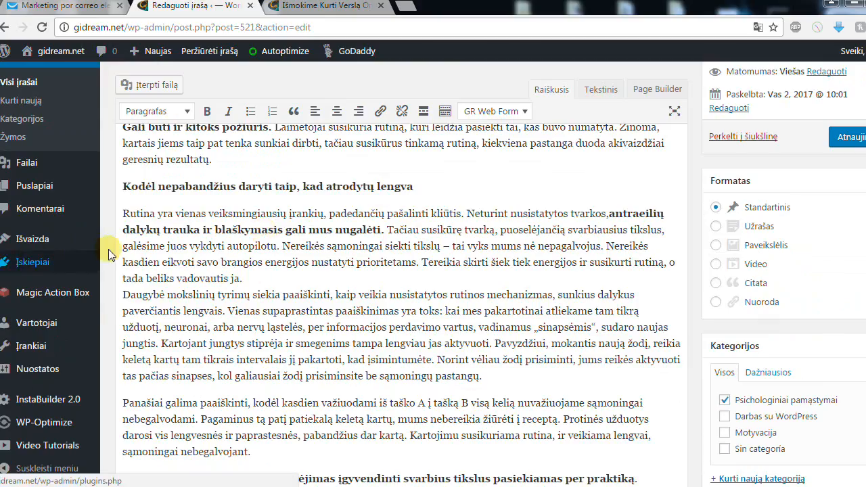
scroll(190, 237, "down", 3)
scroll(190, 236, "down", 7)
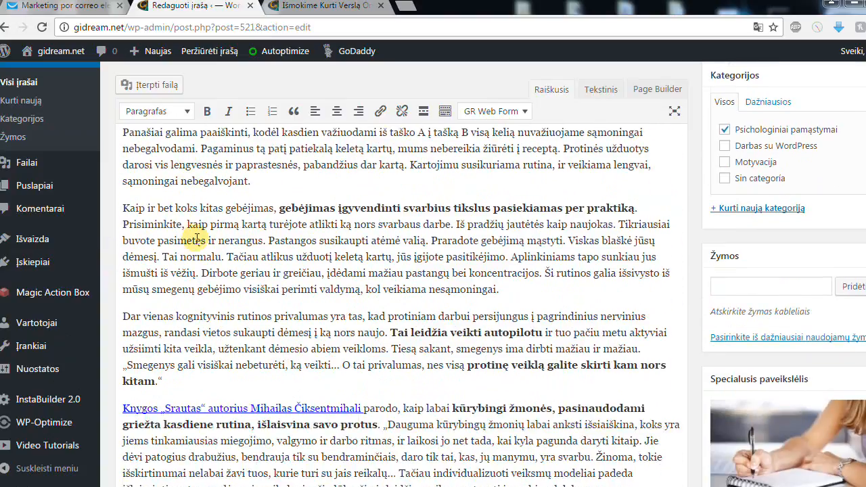
scroll(369, 257, "down", 4)
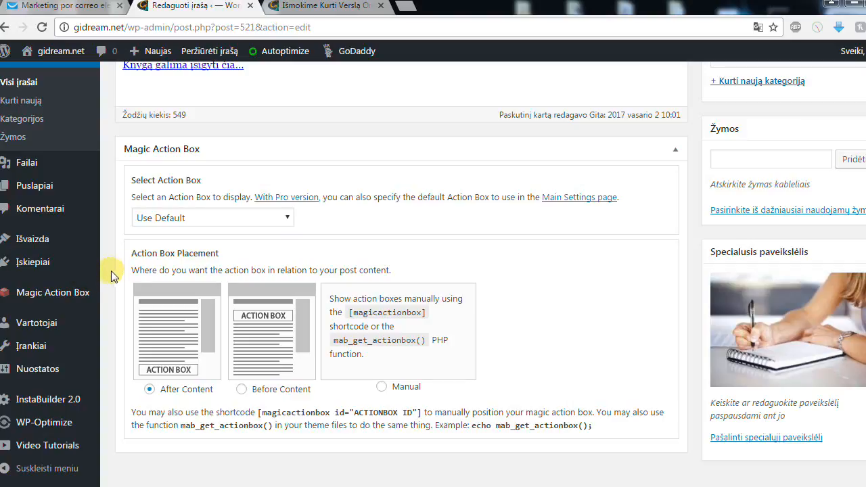
scroll(109, 276, "down", 1)
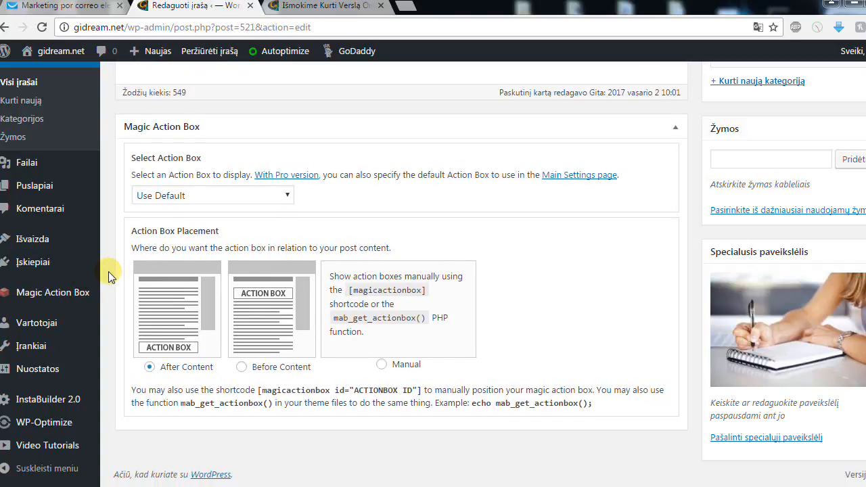
Examine the end of the post's content against the Magic Action Box placement choices: After Content, Before Content and Manual.
scroll(110, 276, "up", 4)
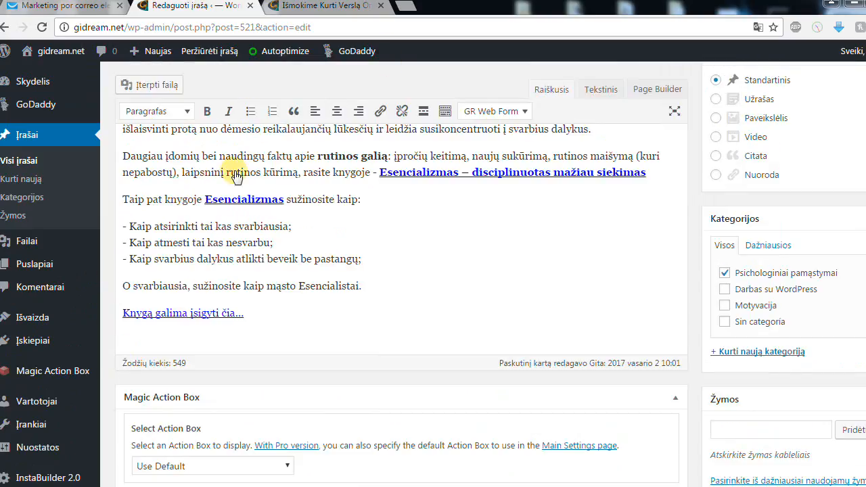
scroll(110, 245, "down", 4)
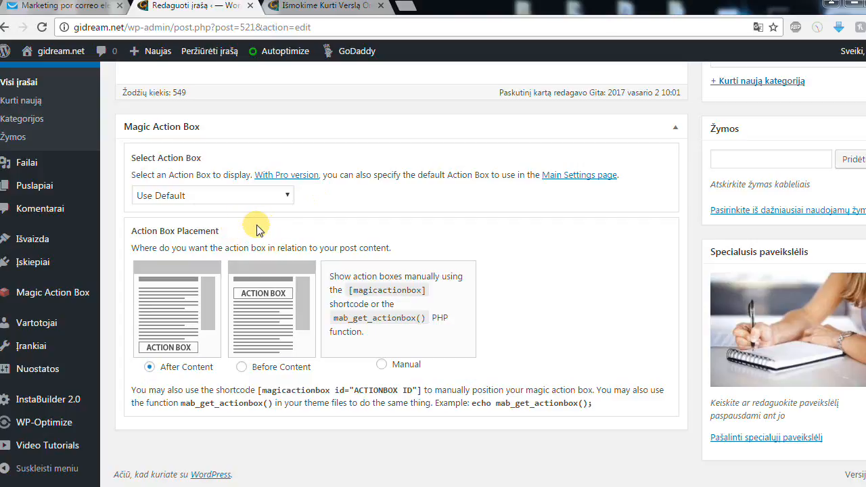
scroll(670, 290, "up", 4)
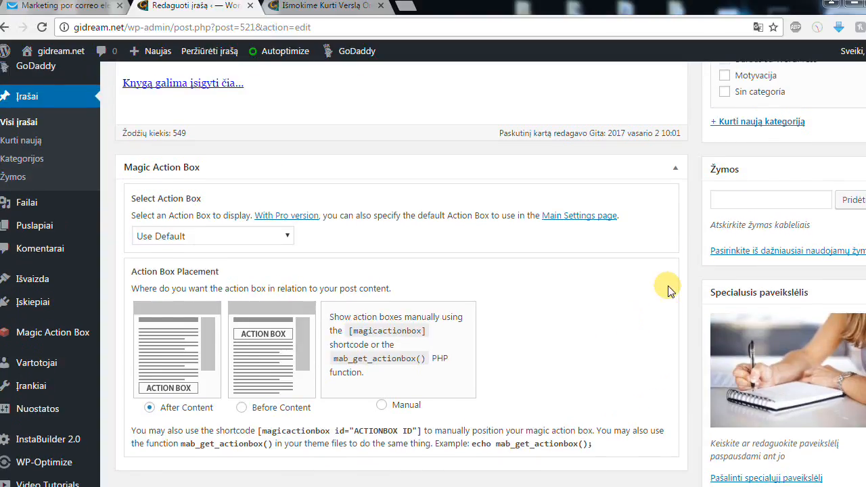
scroll(669, 285, "up", 3)
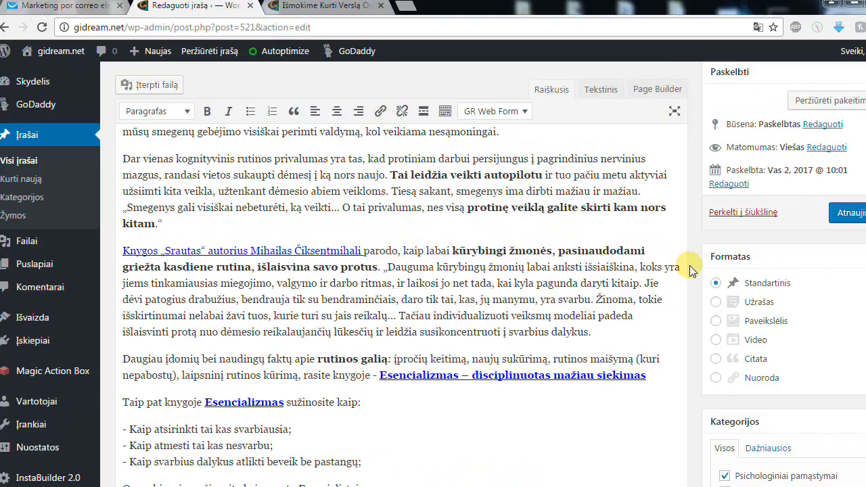
scroll(689, 265, "down", 4)
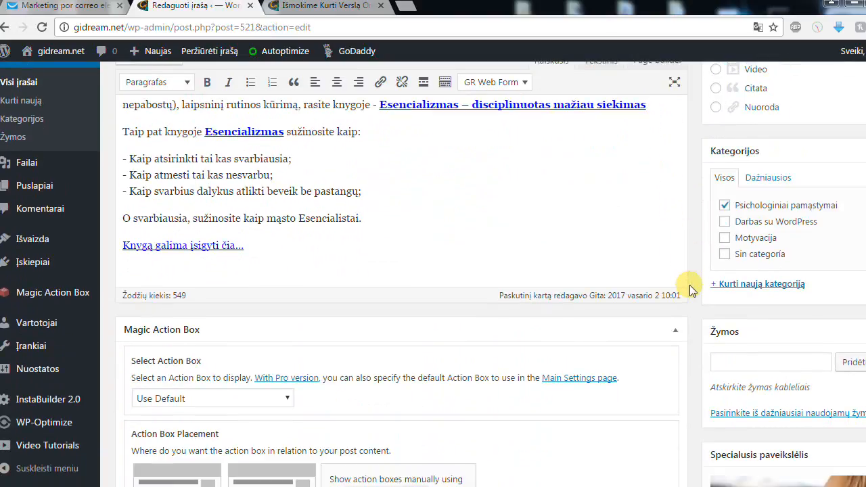
scroll(690, 285, "down", 1)
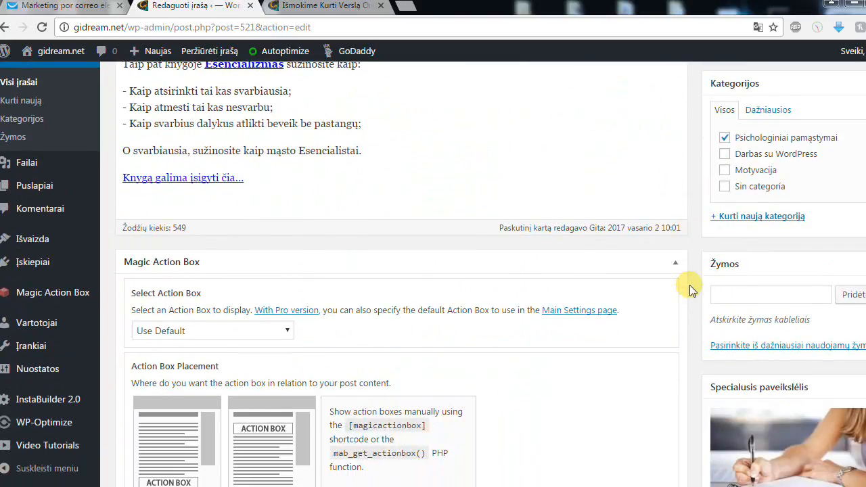
scroll(695, 286, "down", 1)
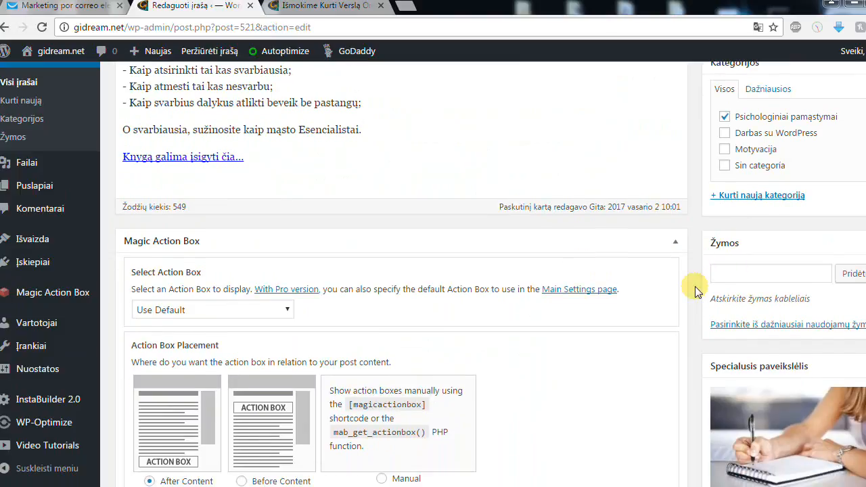
scroll(695, 286, "down", 2)
scroll(695, 286, "up", 3)
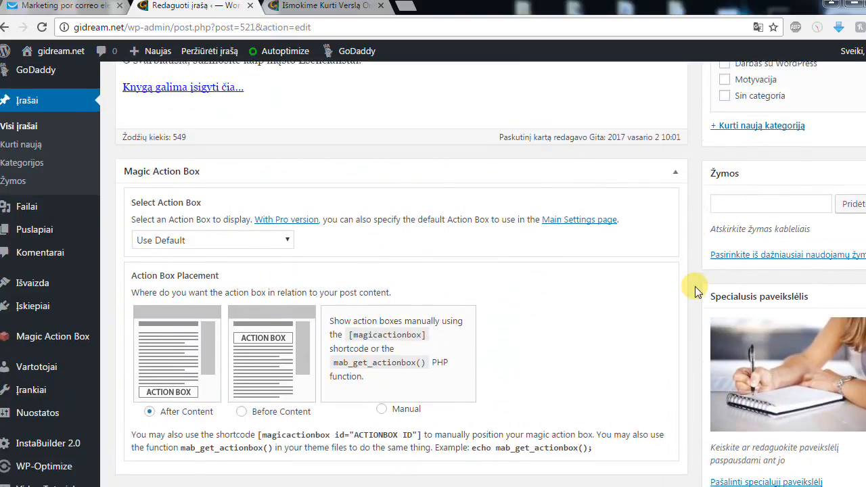